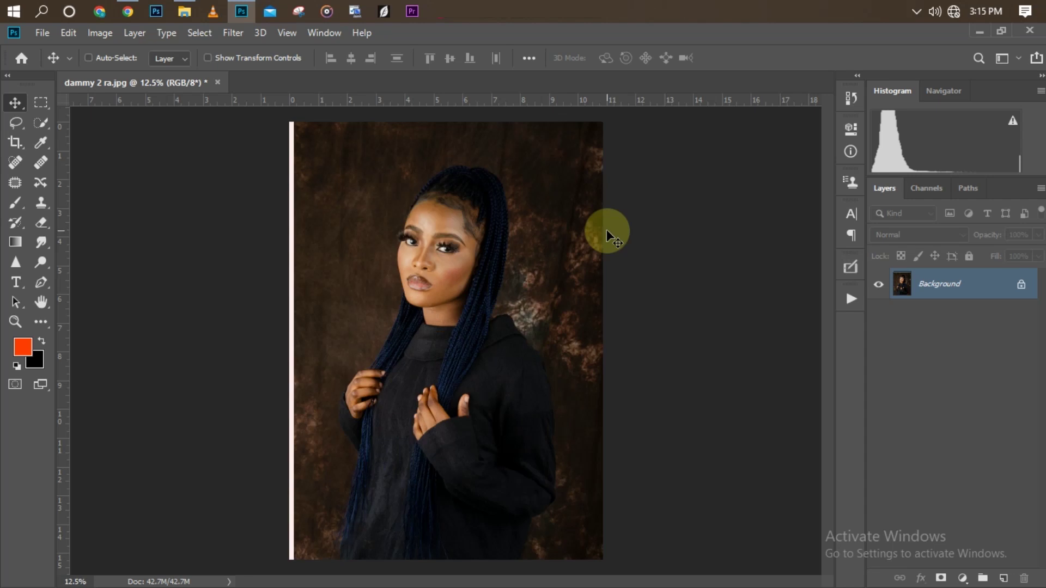
- Duplicate the locked Background layer into a new Layer 1 with Ctrl+J
{"action": "key", "text": "ctrl+alt+z"}
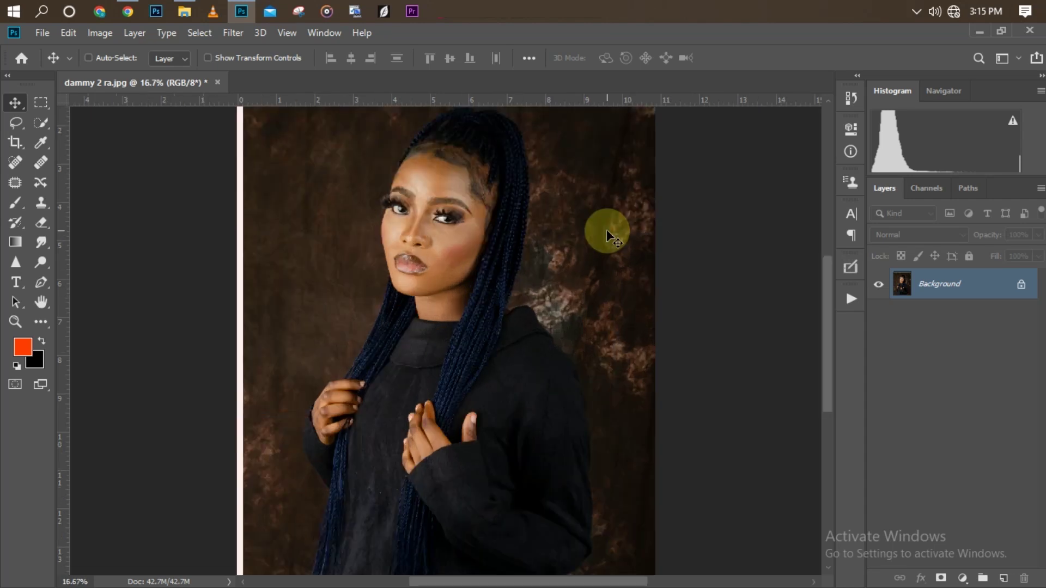
{"action": "key", "text": "ctrl+alt+z"}
{"action": "key", "text": "ctrl+alt+z"}
{"action": "key", "text": "ctrl+plus"}
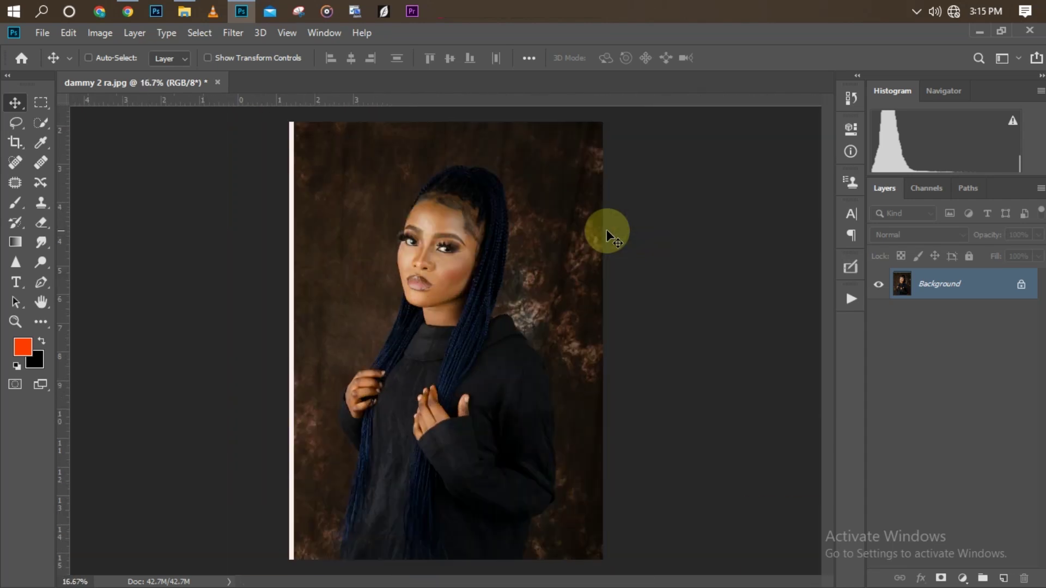
{"action": "key", "text": "ctrl+minus"}
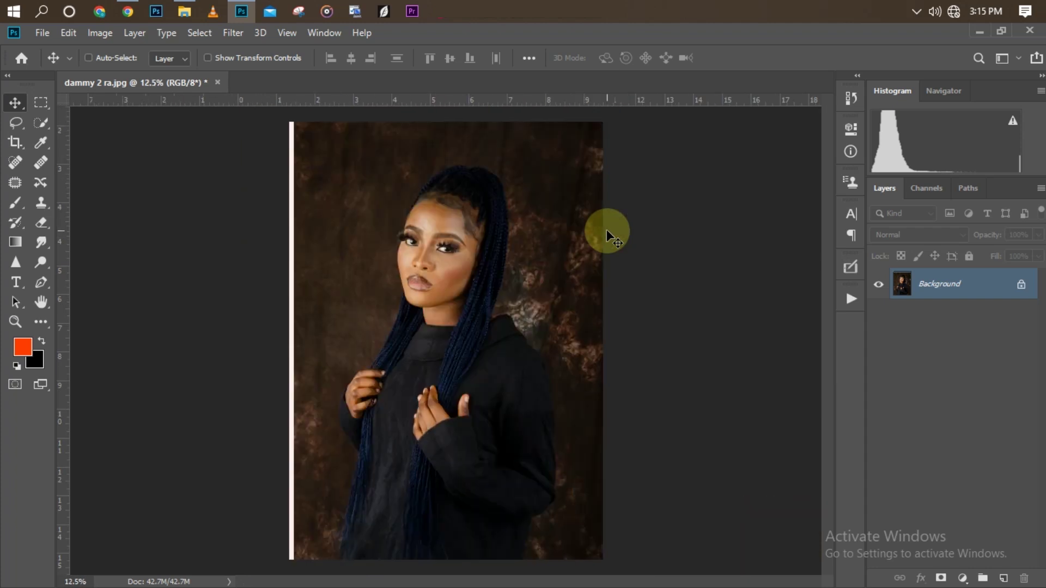
{"action": "key", "text": "ctrl+plus"}
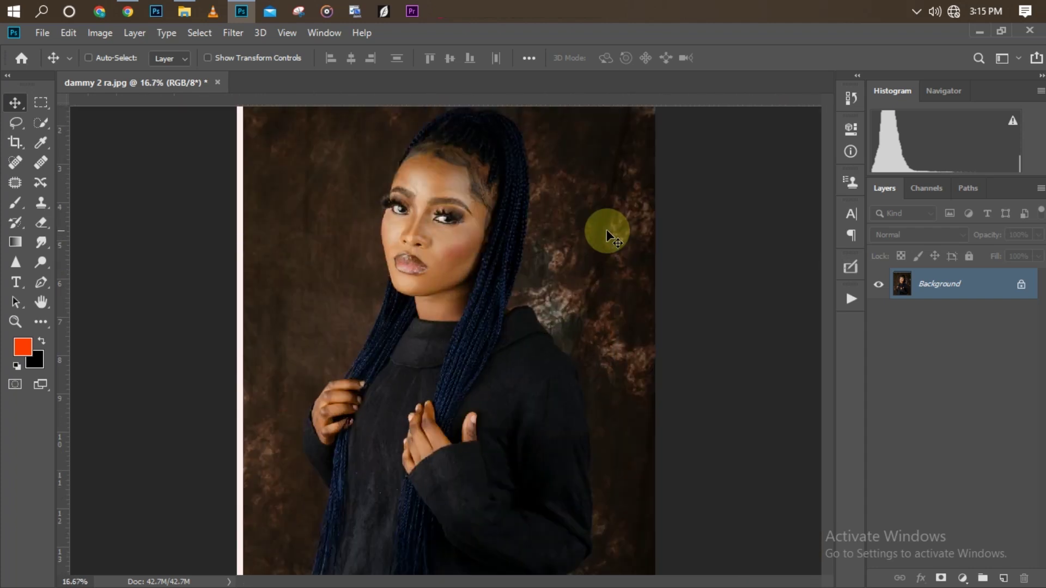
{"action": "key", "text": "ctrl+minus"}
{"action": "key", "text": "ctrl"}
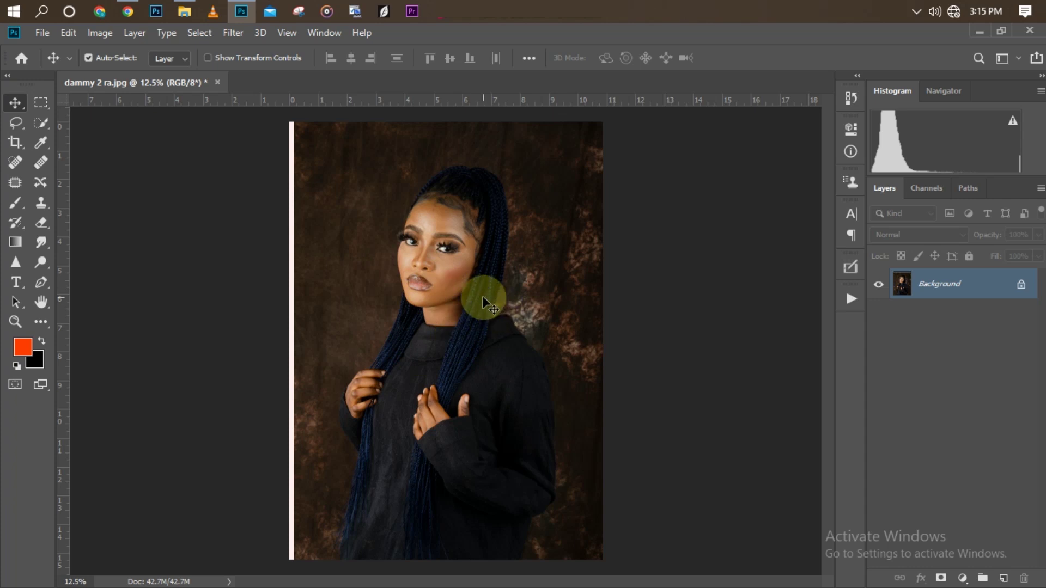
{"action": "key", "text": "ctrl+plus"}
{"action": "key", "text": "ctrl+minus"}
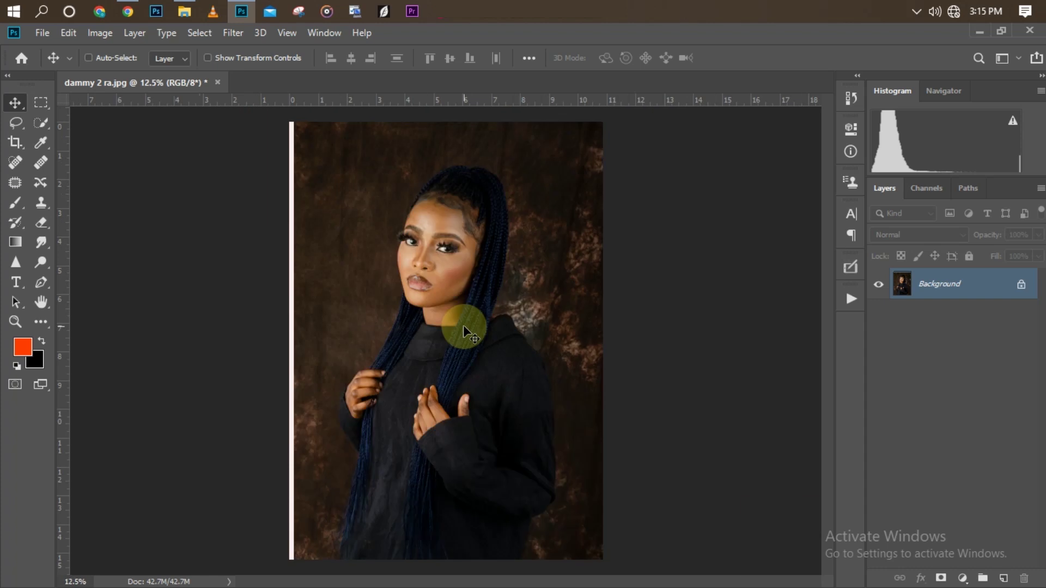
{"action": "key", "text": "ctrl+minus"}
{"action": "key", "text": "ctrl+plus"}
{"action": "key", "text": "ctrl+minus"}
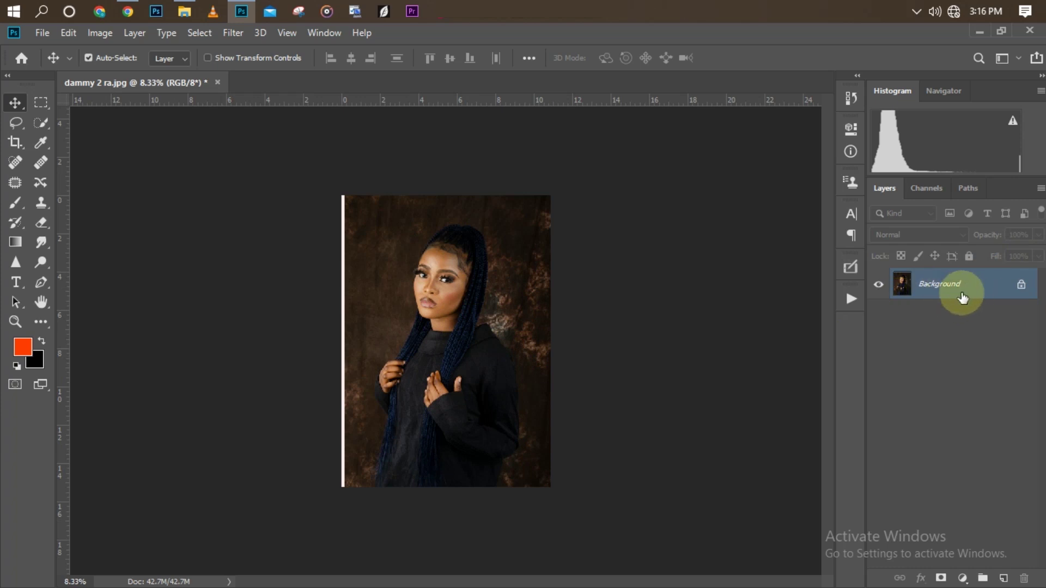
{"action": "left_click_drag", "start_coordinate": [962, 297], "coordinate": [960, 296]}
{"action": "key", "text": "ctrl+j"}
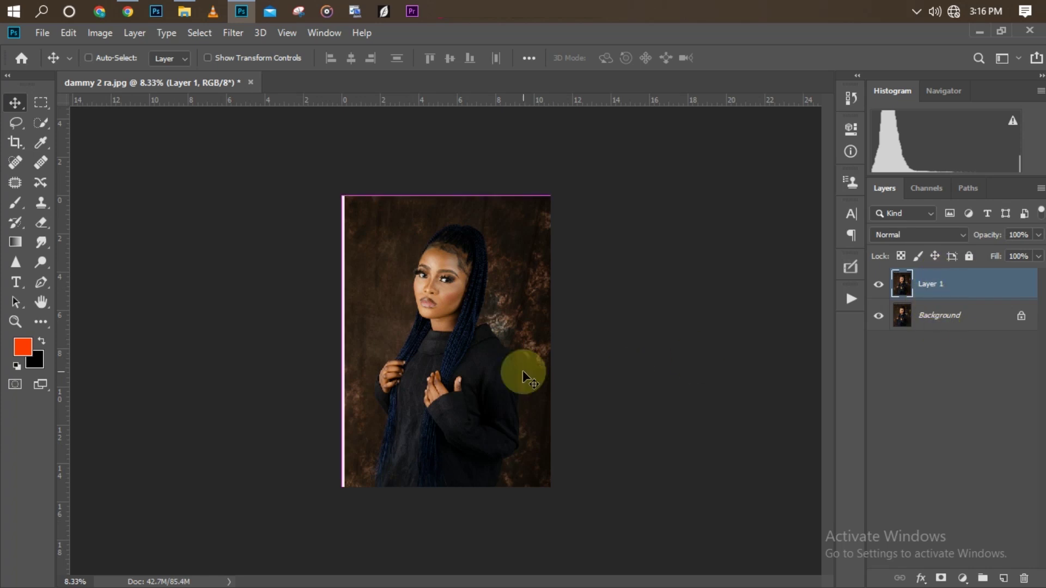
- Select a thin rectangular strip along the portrait's left edge
{"action": "key", "text": "ctrl+plus"}
{"action": "key", "text": "ctrl+minus"}
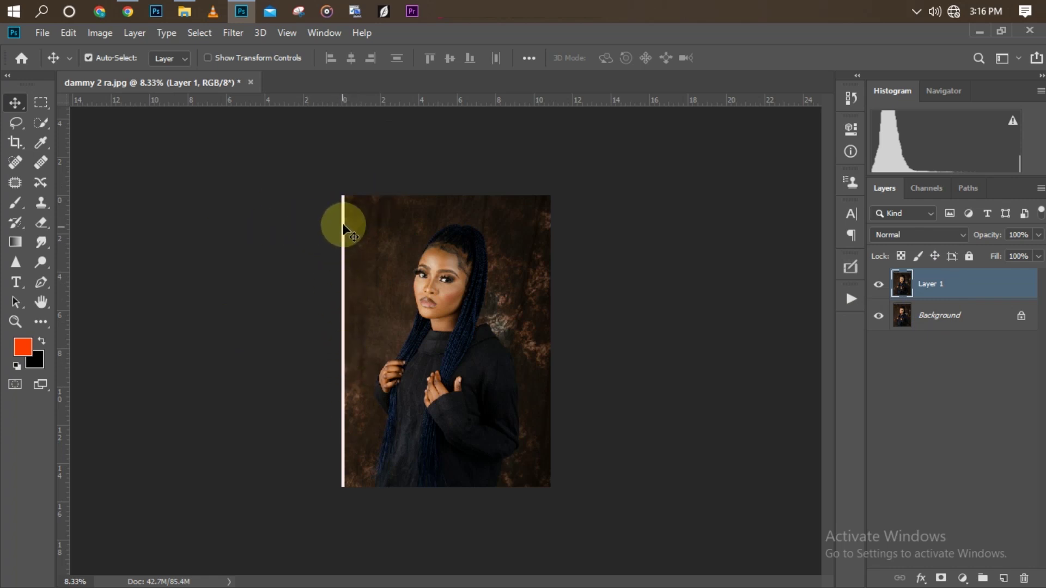
{"action": "left_click_drag", "start_coordinate": [47, 103], "coordinate": [158, 100]}
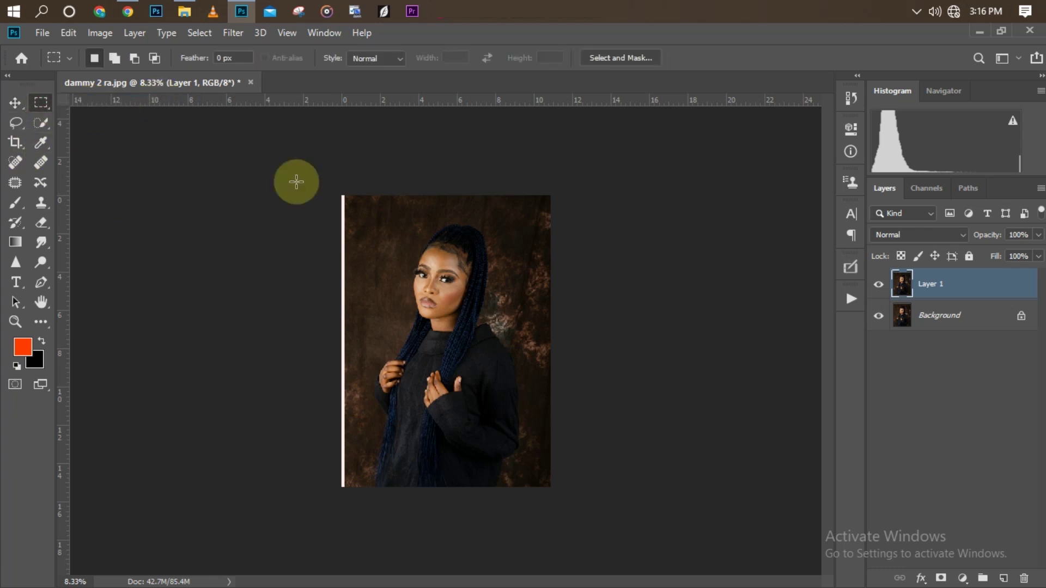
{"action": "left_click_drag", "start_coordinate": [343, 196], "coordinate": [365, 492]}
{"action": "left_click", "coordinate": [365, 494]}
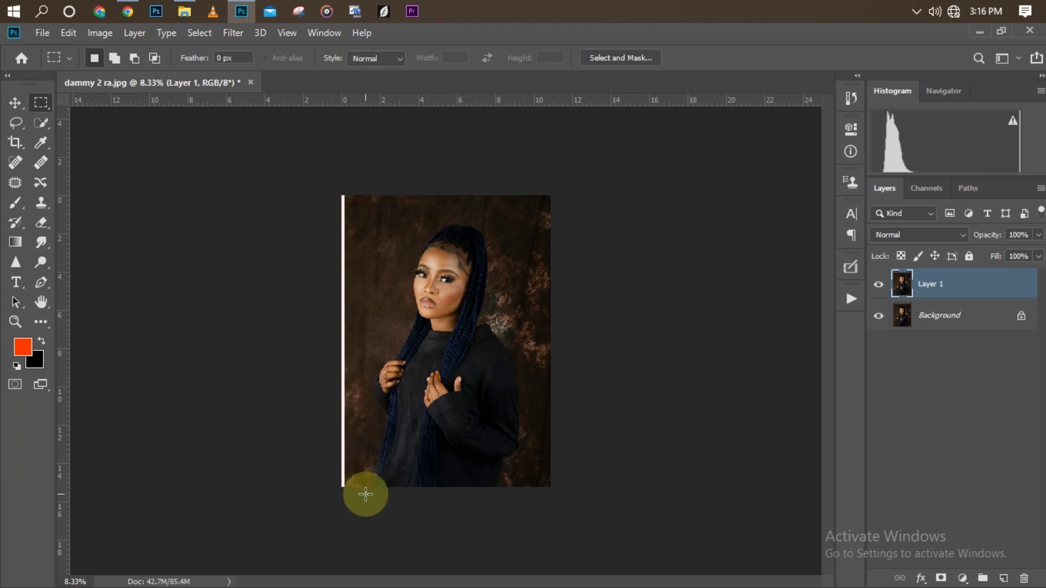
- Stretch the strip left over the white border, deselect, and hide Layer 1 to compare
{"action": "key", "text": "ctrl+t"}
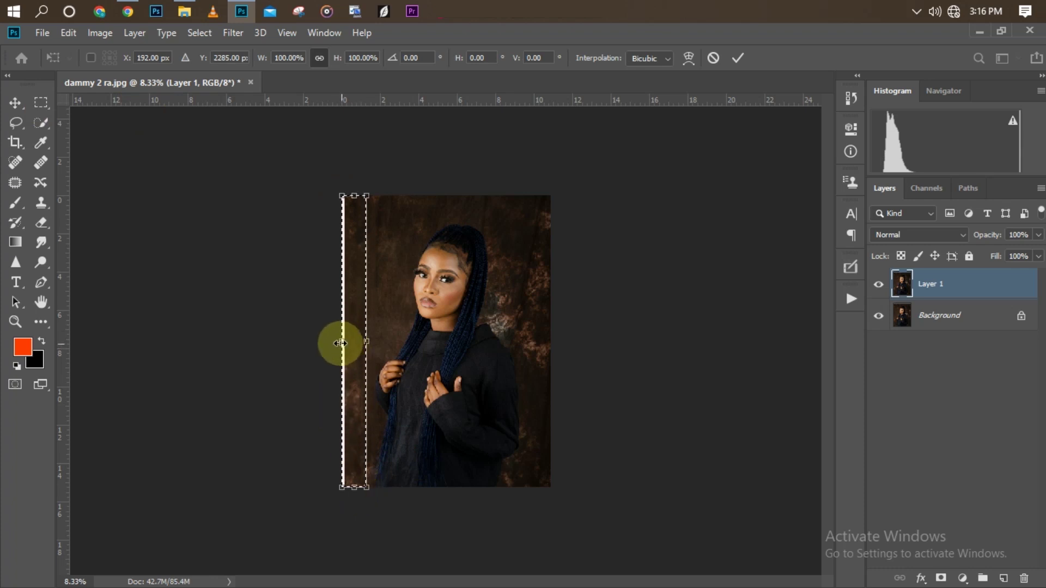
{"action": "left_click_drag", "start_coordinate": [338, 343], "coordinate": [334, 343]}
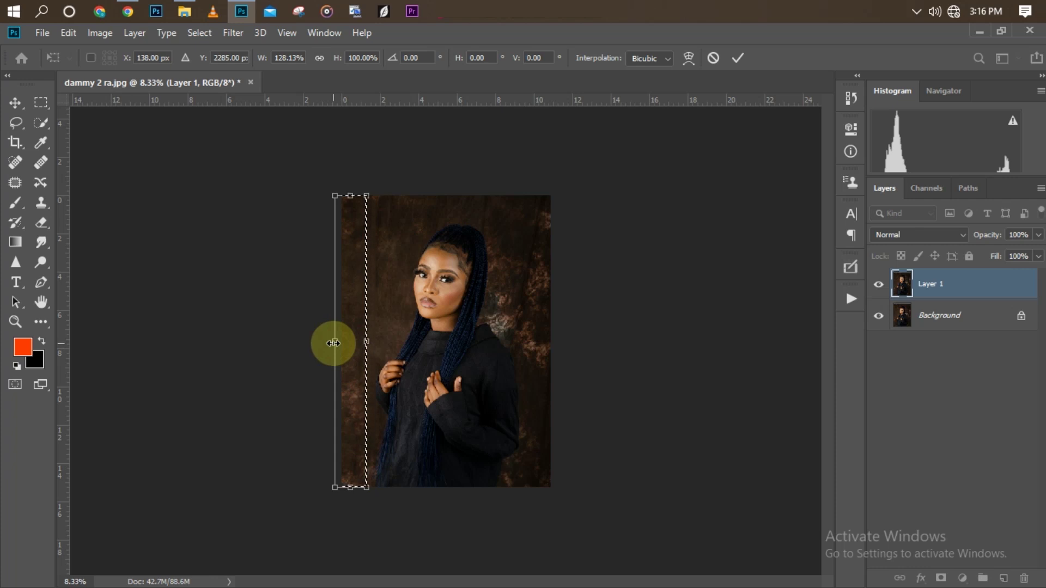
{"action": "key", "text": "Return"}
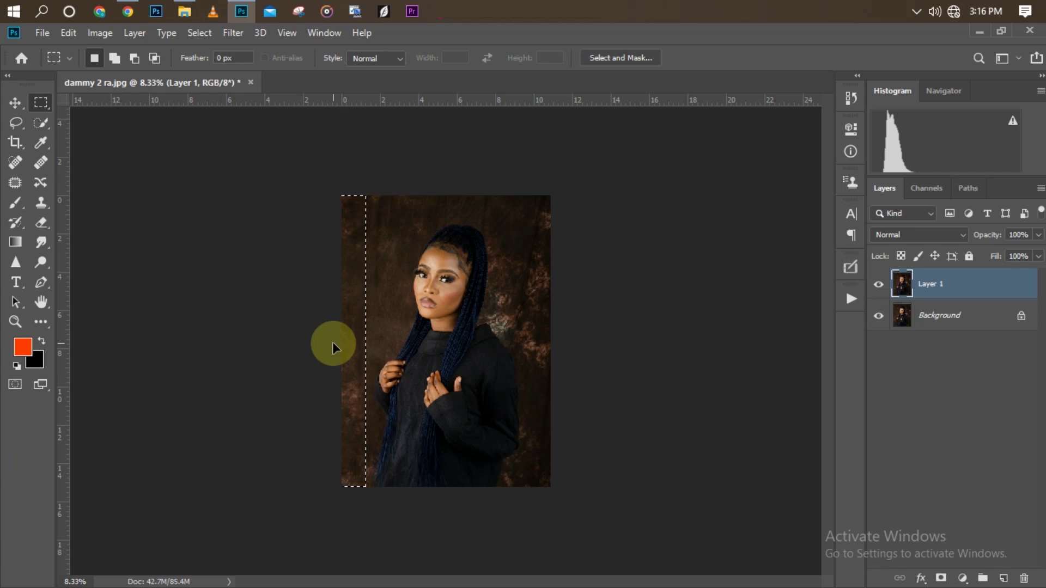
{"action": "key", "text": "ctrl+d"}
{"action": "key", "text": "ctrl+plus"}
{"action": "key", "text": "ctrl+plus"}
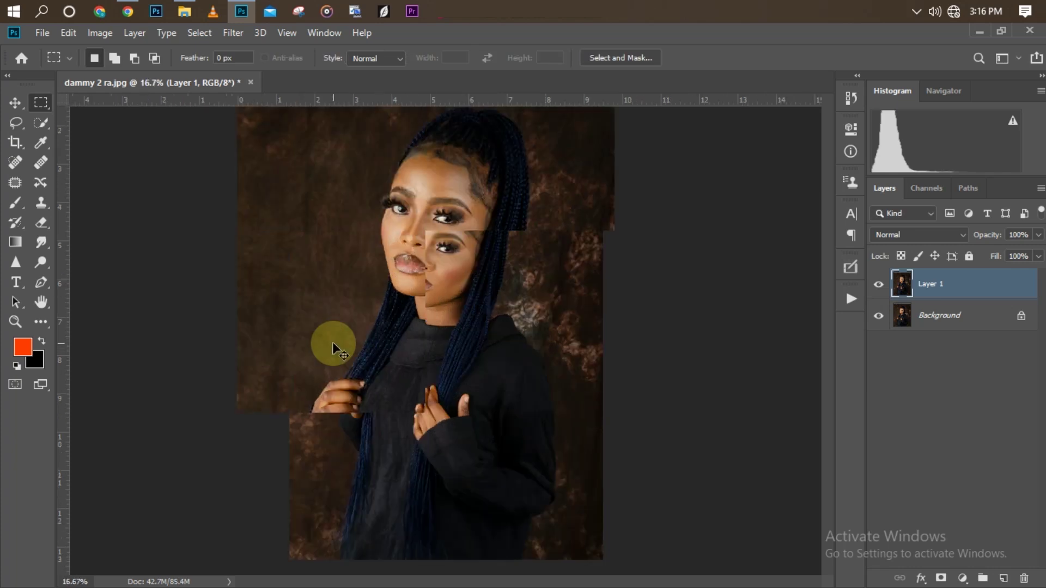
{"action": "left_click", "coordinate": [879, 285]}
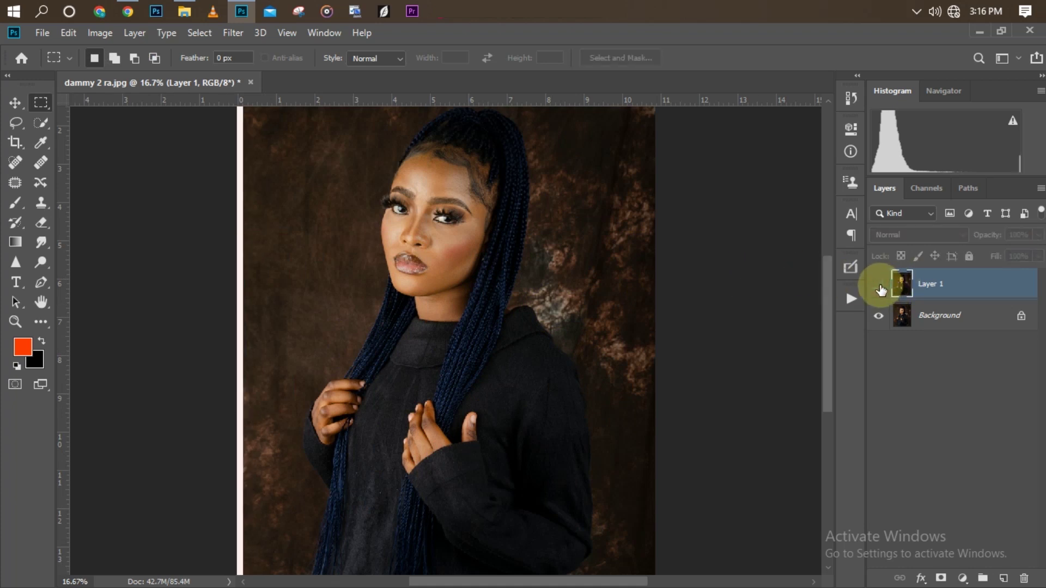
- Show Layer 1 again and check its stretched left edge across the portrait
{"action": "left_click", "coordinate": [880, 286]}
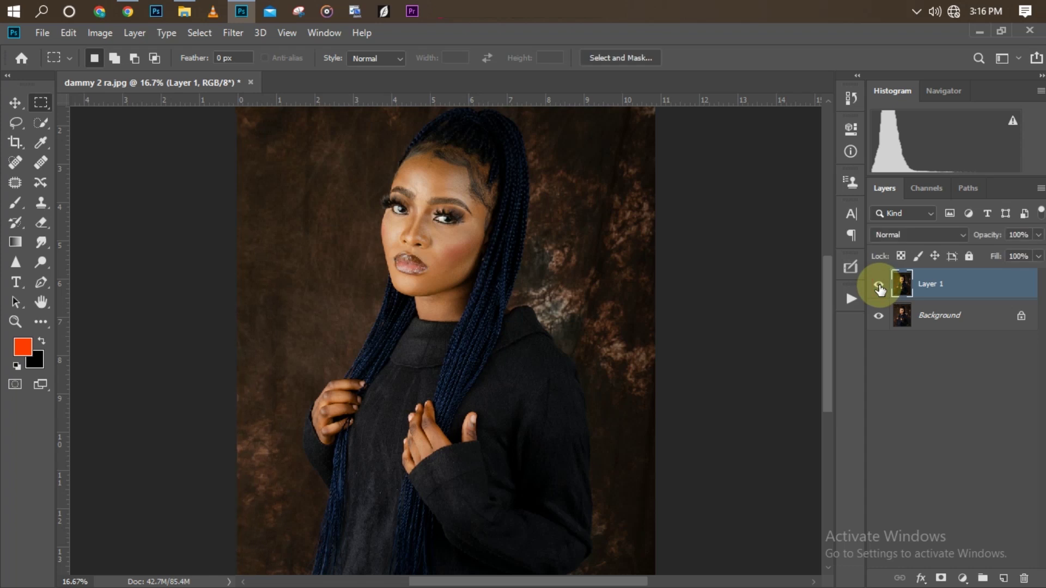
{"action": "key", "text": "ctrl+minus"}
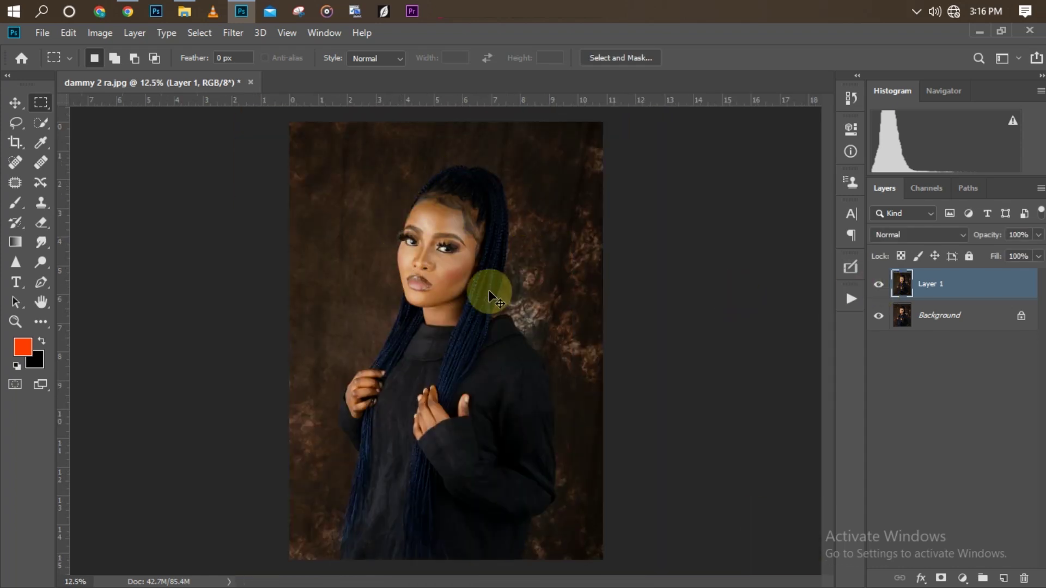
{"action": "key", "text": "ctrl+minus"}
{"action": "key", "text": "ctrl+plus"}
{"action": "key", "text": "ctrl+plus"}
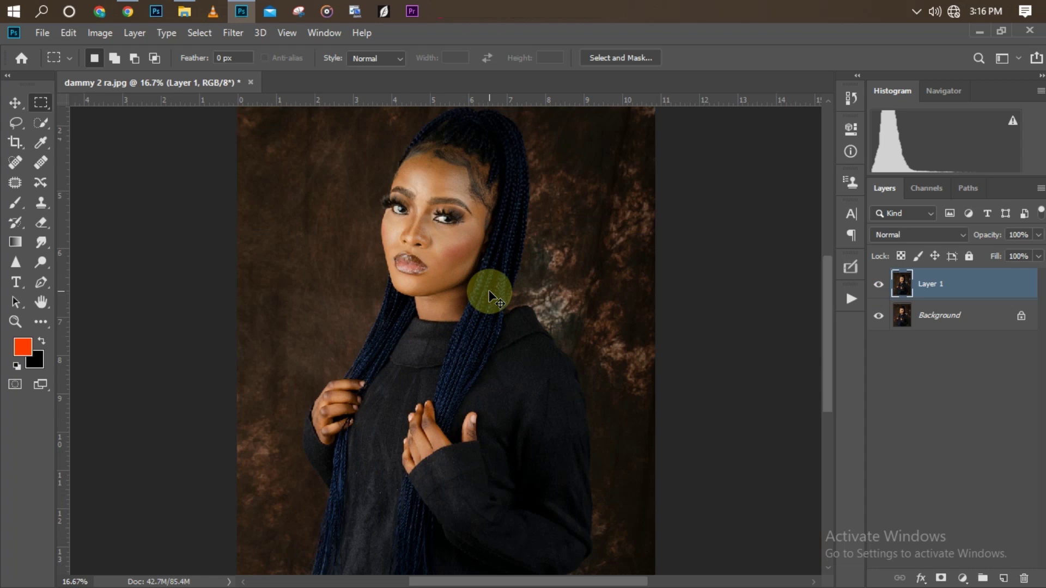
{"action": "key", "text": "ctrl+plus"}
{"action": "key", "text": "ctrl+minus"}
{"action": "key", "text": "ctrl+minus"}
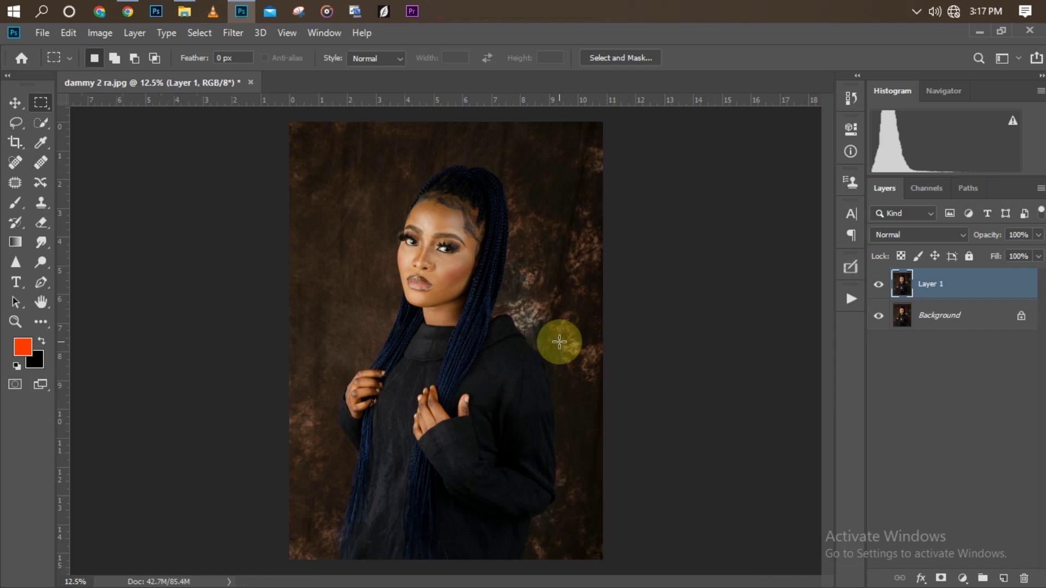
- Run Ultimate Retouch's 2 F-S Gaussian separation with a 4-pixel Gaussian Blur radius
{"action": "left_click", "coordinate": [849, 265]}
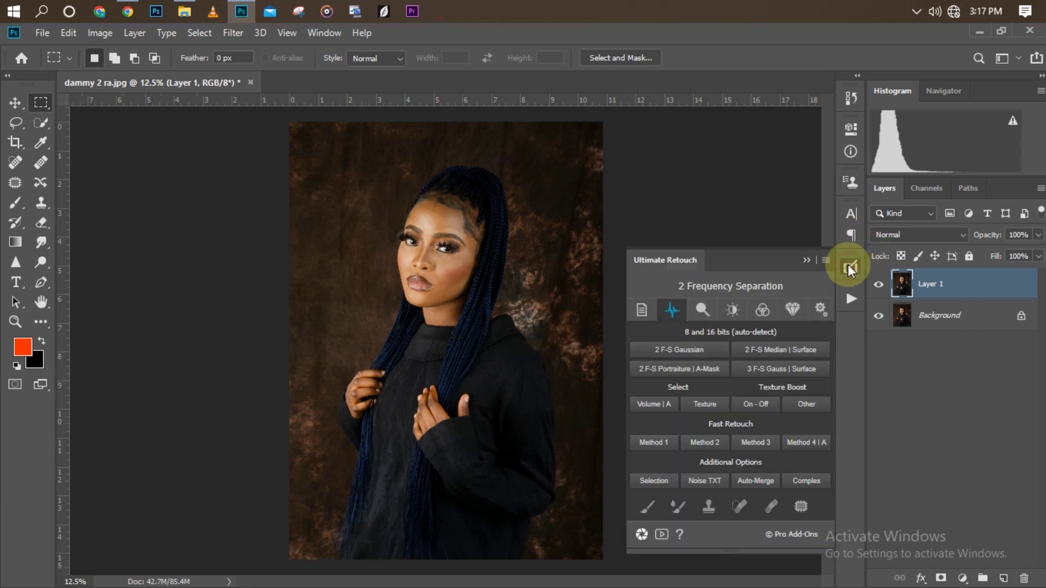
{"action": "left_click", "coordinate": [685, 351]}
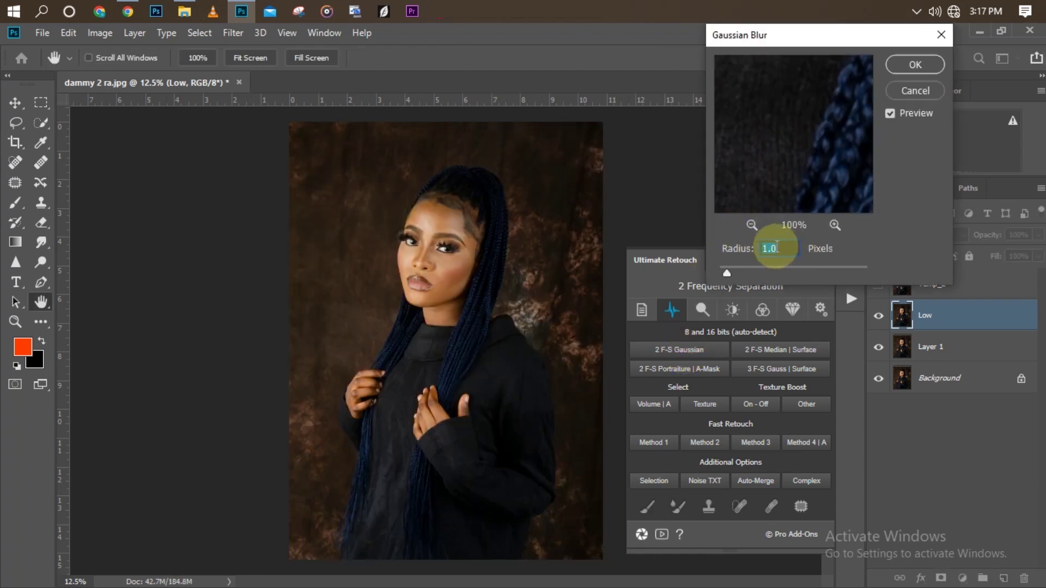
{"action": "type", "text": "4"}
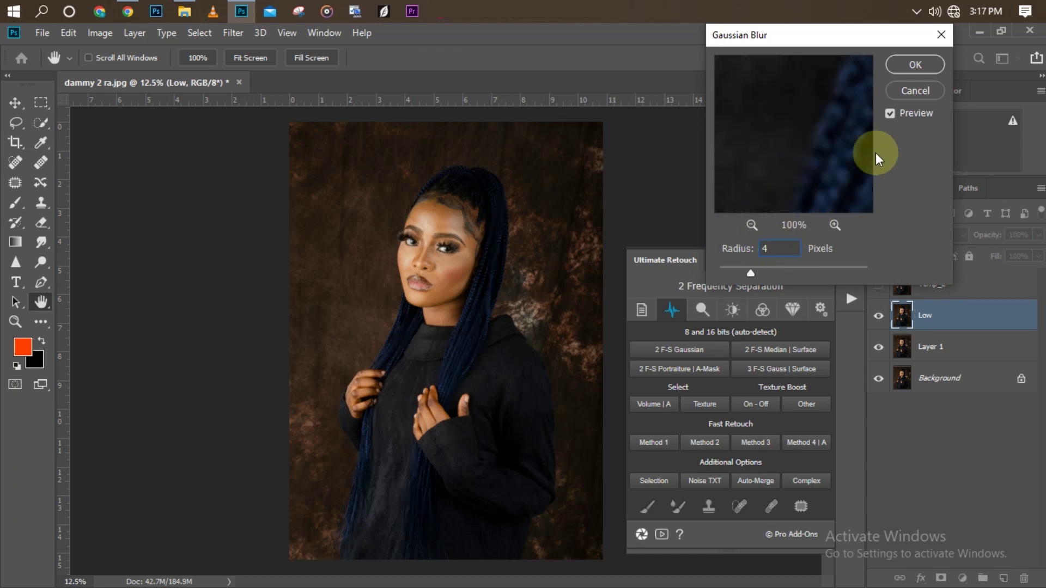
{"action": "left_click", "coordinate": [907, 67]}
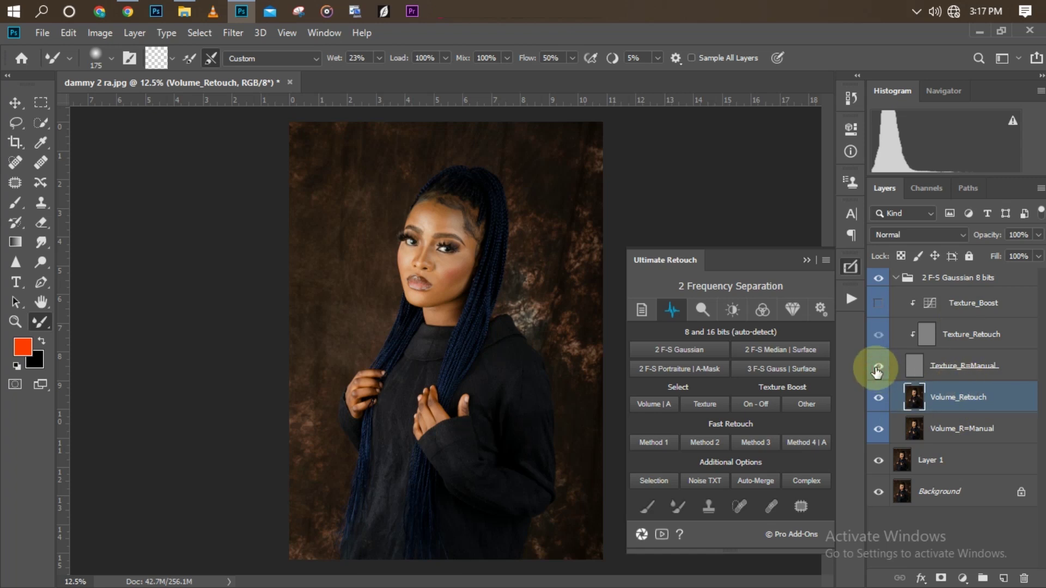
- Smooth the cheek on Volume_Retouch with an enlarged brush, then shrink it to 100
{"action": "key", "text": "ctrl+plus"}
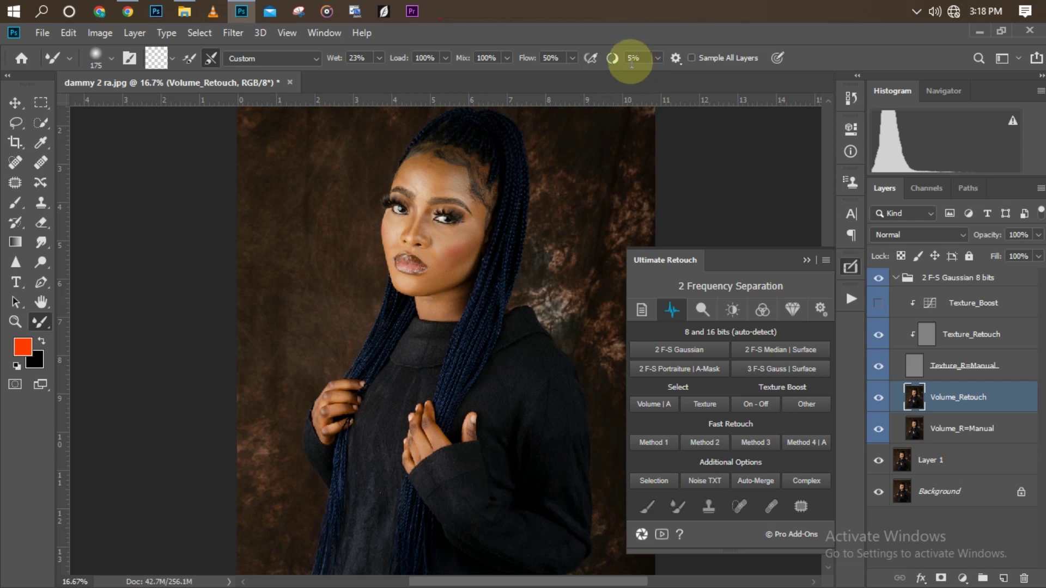
{"action": "key", "text": "ctrl+plus"}
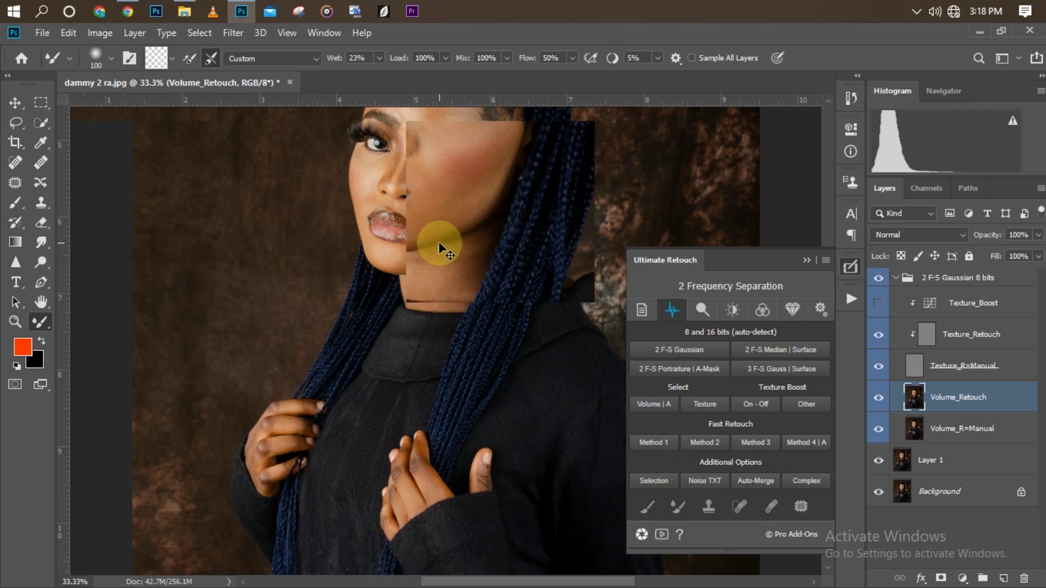
{"action": "key", "text": "ctrl+minus"}
{"action": "key", "text": "bracketright"}
{"action": "key", "text": "bracketright"}
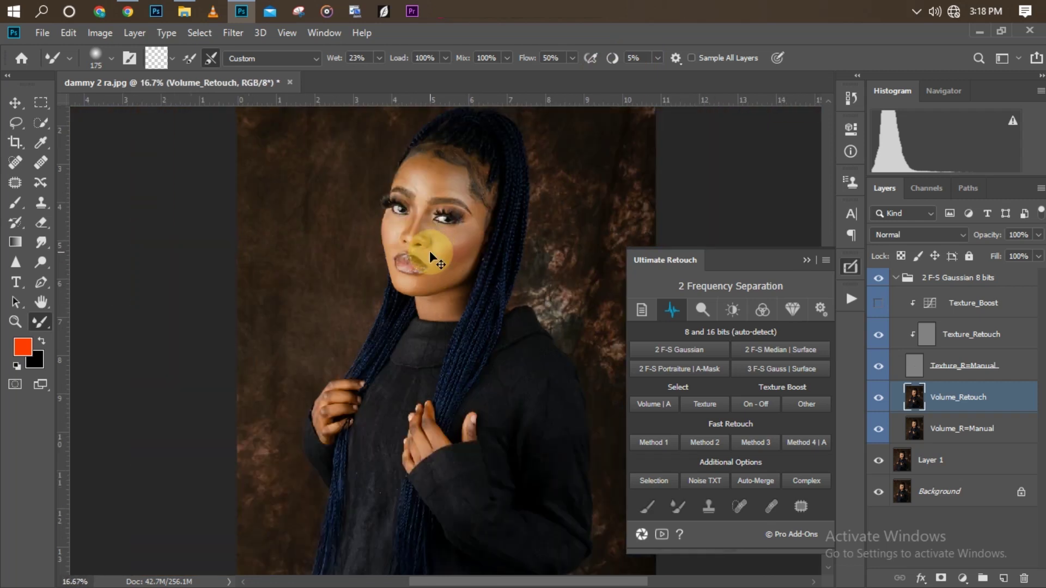
{"action": "key", "text": "ctrl+plus"}
{"action": "mouse_move", "coordinate": [442, 244]}
{"action": "left_mouse_down"}
{"action": "mouse_move", "coordinate": [477, 214]}
{"action": "mouse_move", "coordinate": [416, 256]}
{"action": "mouse_move", "coordinate": [482, 209]}
{"action": "mouse_move", "coordinate": [444, 225]}
{"action": "mouse_move", "coordinate": [474, 208]}
{"action": "mouse_move", "coordinate": [439, 244]}
{"action": "mouse_move", "coordinate": [469, 227]}
{"action": "mouse_move", "coordinate": [453, 243]}
{"action": "mouse_move", "coordinate": [478, 214]}
{"action": "mouse_move", "coordinate": [402, 265]}
{"action": "mouse_move", "coordinate": [416, 255]}
{"action": "mouse_move", "coordinate": [383, 254]}
{"action": "mouse_move", "coordinate": [397, 254]}
{"action": "mouse_move", "coordinate": [436, 179]}
{"action": "mouse_move", "coordinate": [452, 186]}
{"action": "mouse_move", "coordinate": [429, 174]}
{"action": "mouse_move", "coordinate": [463, 184]}
{"action": "mouse_move", "coordinate": [445, 198]}
{"action": "mouse_move", "coordinate": [491, 185]}
{"action": "left_mouse_up"}
{"action": "key", "text": "bracketleft"}
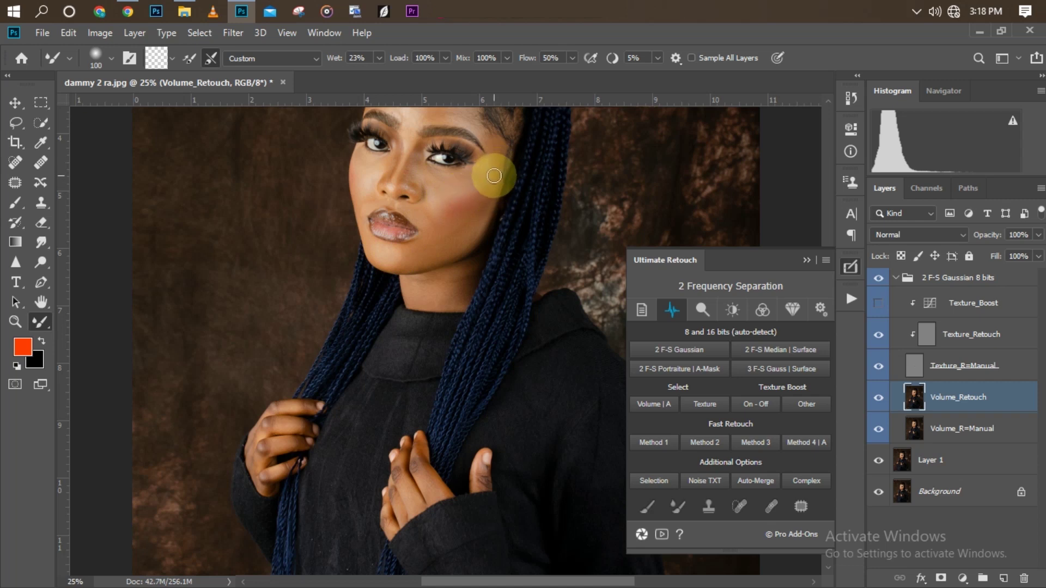
- Close the Ultimate Retouch panel and smooth the forehead and the cheek beside the lips
{"action": "left_click", "coordinate": [805, 260]}
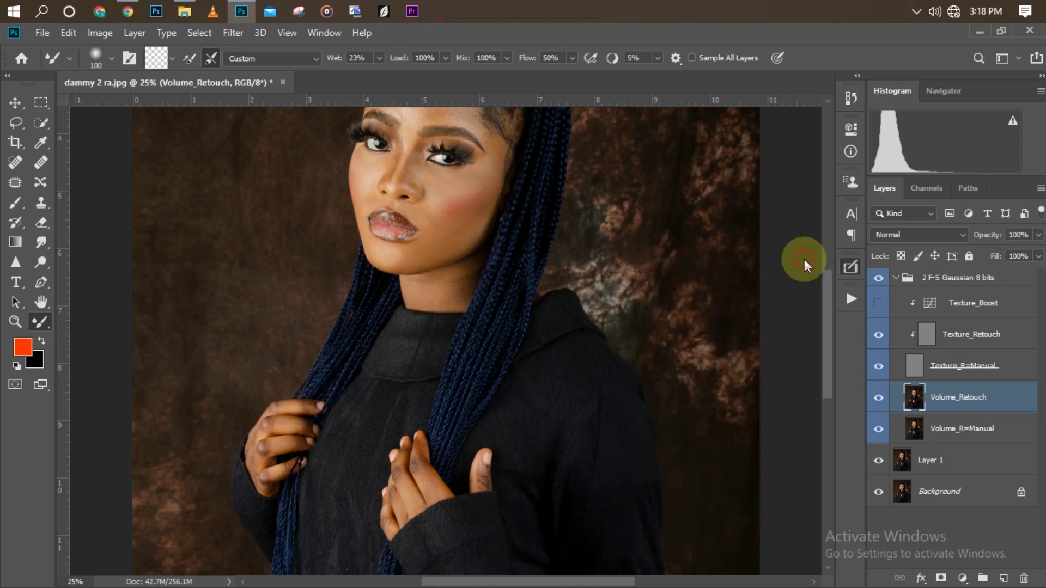
{"action": "left_click_drag", "start_coordinate": [827, 348], "coordinate": [827, 324]}
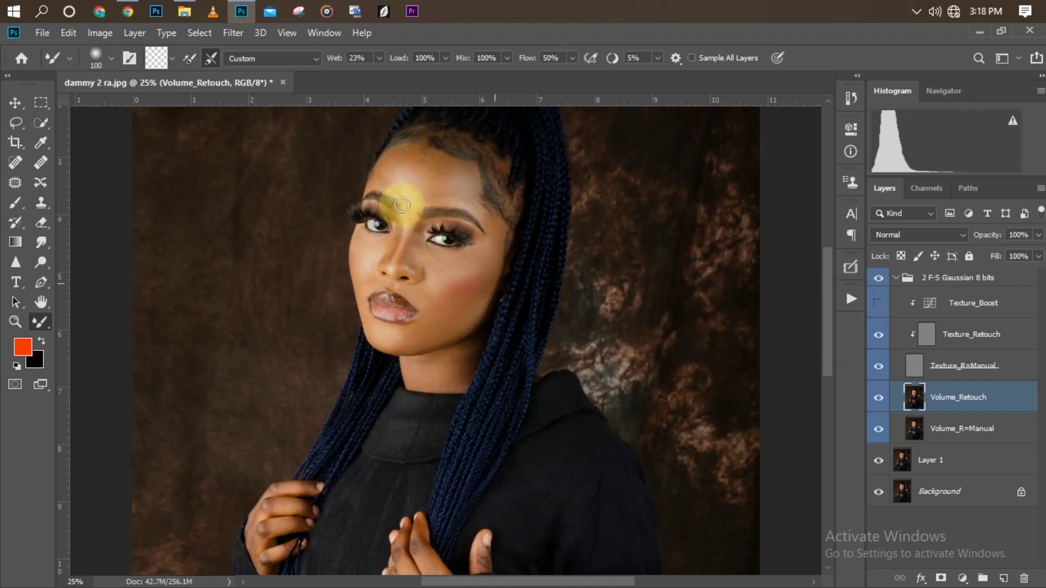
{"action": "mouse_move", "coordinate": [438, 192]}
{"action": "left_mouse_down"}
{"action": "mouse_move", "coordinate": [465, 182]}
{"action": "mouse_move", "coordinate": [451, 172]}
{"action": "mouse_move", "coordinate": [460, 174]}
{"action": "mouse_move", "coordinate": [383, 182]}
{"action": "mouse_move", "coordinate": [393, 165]}
{"action": "mouse_move", "coordinate": [381, 177]}
{"action": "mouse_move", "coordinate": [404, 157]}
{"action": "mouse_move", "coordinate": [396, 164]}
{"action": "mouse_move", "coordinate": [455, 169]}
{"action": "mouse_move", "coordinate": [462, 194]}
{"action": "left_mouse_up"}
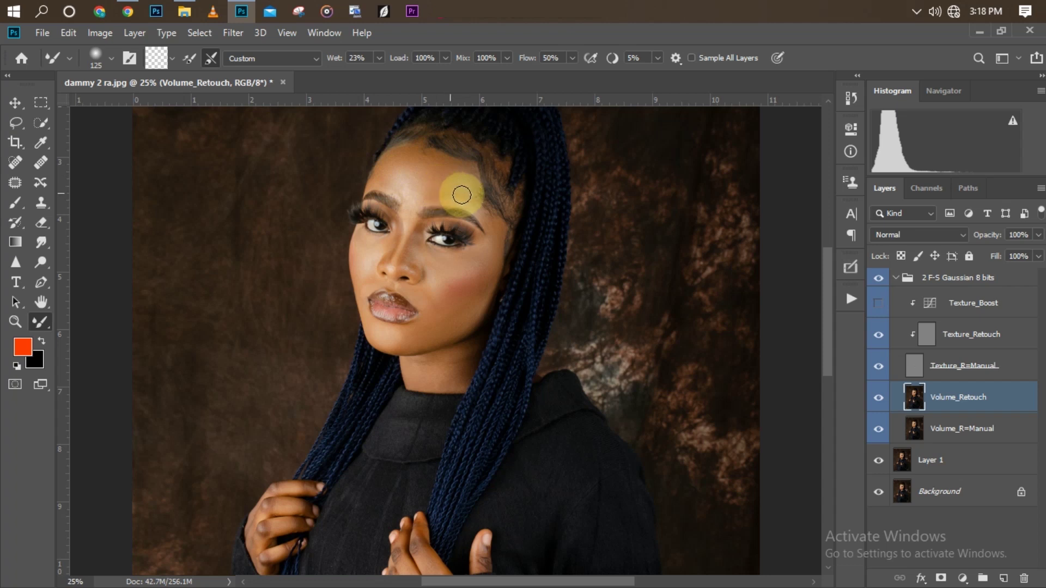
{"action": "left_click", "coordinate": [434, 309]}
{"action": "mouse_move", "coordinate": [434, 315]}
{"action": "left_mouse_down"}
{"action": "mouse_move", "coordinate": [482, 280]}
{"action": "mouse_move", "coordinate": [449, 310]}
{"action": "mouse_move", "coordinate": [396, 299]}
{"action": "mouse_move", "coordinate": [406, 266]}
{"action": "left_mouse_up"}
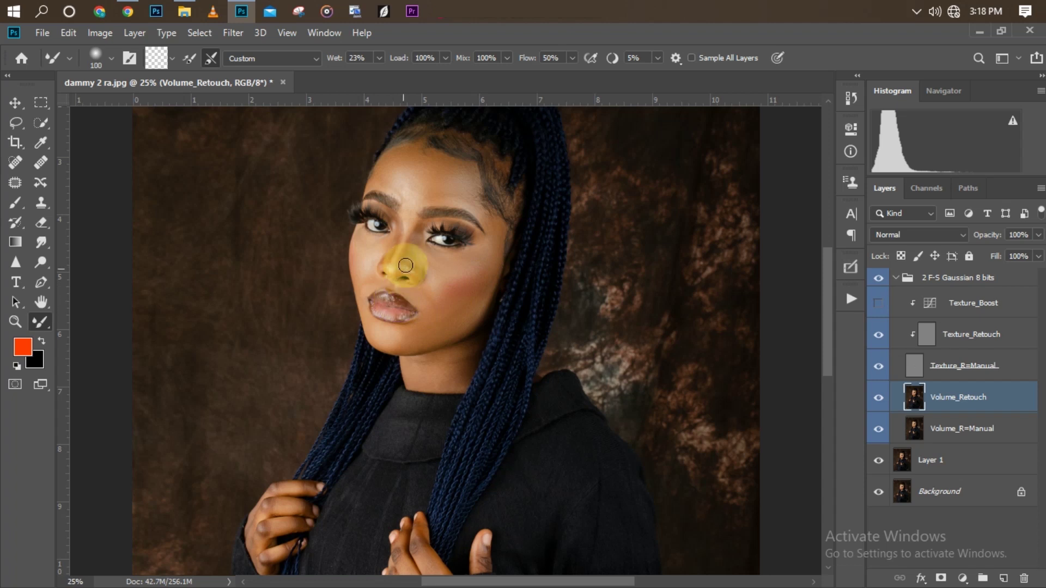
- At 33.3% zoom with a size-90 brush, smooth the nose, inner eye corner and nose bridge
{"action": "key", "text": "ctrl+plus"}
{"action": "key", "text": "bracketleft"}
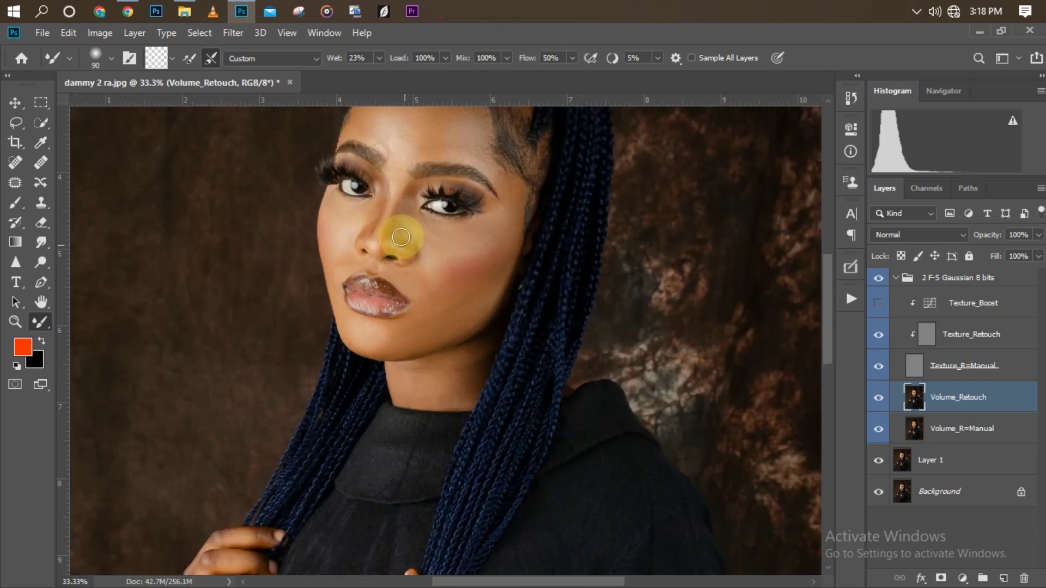
{"action": "mouse_move", "coordinate": [400, 233]}
{"action": "left_mouse_down"}
{"action": "mouse_move", "coordinate": [389, 234]}
{"action": "mouse_move", "coordinate": [408, 206]}
{"action": "left_mouse_up"}
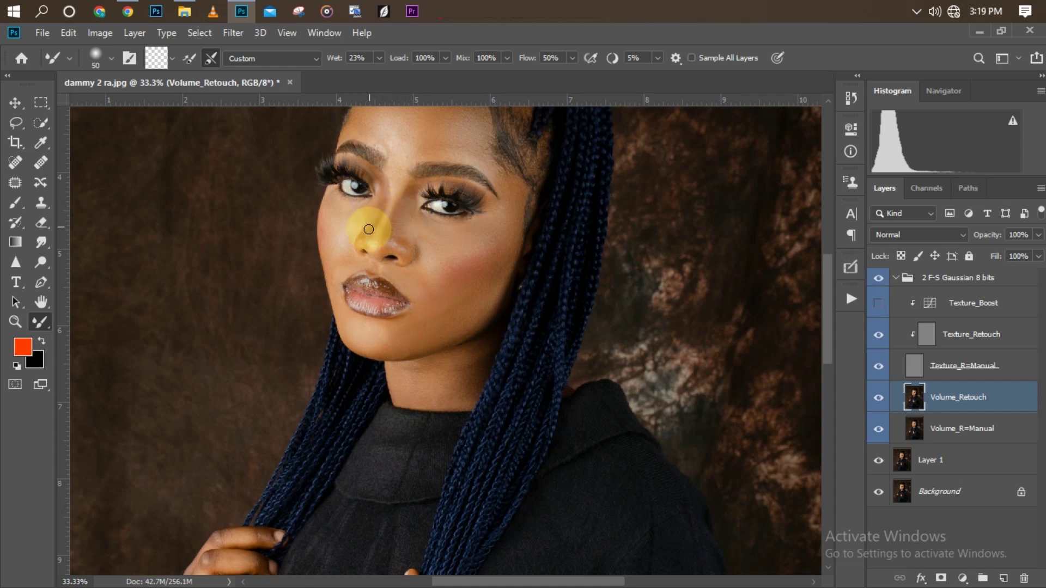
{"action": "mouse_move", "coordinate": [382, 197]}
{"action": "left_mouse_down"}
{"action": "mouse_move", "coordinate": [378, 174]}
{"action": "mouse_move", "coordinate": [386, 191]}
{"action": "mouse_move", "coordinate": [383, 176]}
{"action": "mouse_move", "coordinate": [379, 248]}
{"action": "left_mouse_up"}
{"action": "left_click_drag", "start_coordinate": [401, 190], "coordinate": [390, 203]}
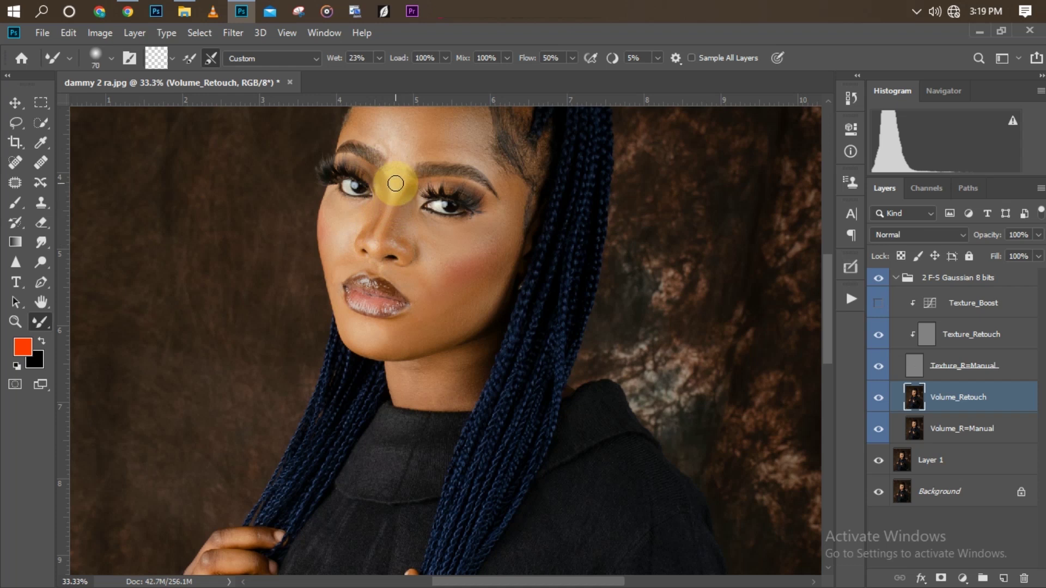
{"action": "mouse_move", "coordinate": [396, 183]}
{"action": "left_mouse_down"}
{"action": "mouse_move", "coordinate": [412, 142]}
{"action": "mouse_move", "coordinate": [400, 186]}
{"action": "mouse_move", "coordinate": [407, 252]}
{"action": "left_mouse_up"}
- Compare before and after, then smooth the skin on the neck, chest and fingers of both hands
{"action": "left_click", "coordinate": [879, 278]}
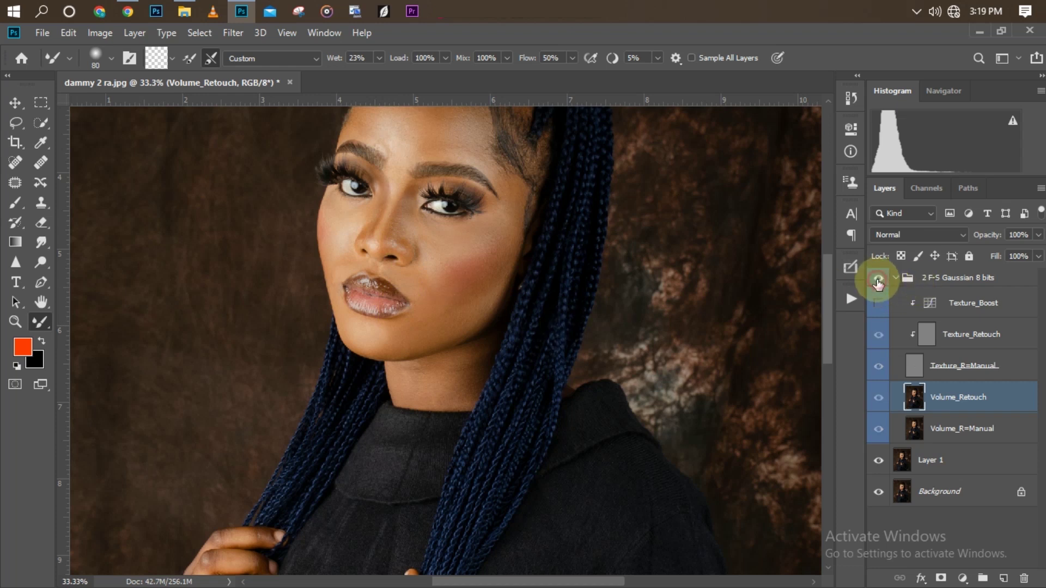
{"action": "key", "text": "ctrl+minus"}
{"action": "mouse_move", "coordinate": [461, 405]}
{"action": "left_mouse_down"}
{"action": "mouse_move", "coordinate": [421, 380]}
{"action": "mouse_move", "coordinate": [444, 366]}
{"action": "mouse_move", "coordinate": [437, 355]}
{"action": "mouse_move", "coordinate": [432, 365]}
{"action": "mouse_move", "coordinate": [455, 365]}
{"action": "mouse_move", "coordinate": [458, 353]}
{"action": "mouse_move", "coordinate": [460, 374]}
{"action": "mouse_move", "coordinate": [463, 354]}
{"action": "mouse_move", "coordinate": [448, 369]}
{"action": "mouse_move", "coordinate": [467, 350]}
{"action": "mouse_move", "coordinate": [420, 404]}
{"action": "left_mouse_up"}
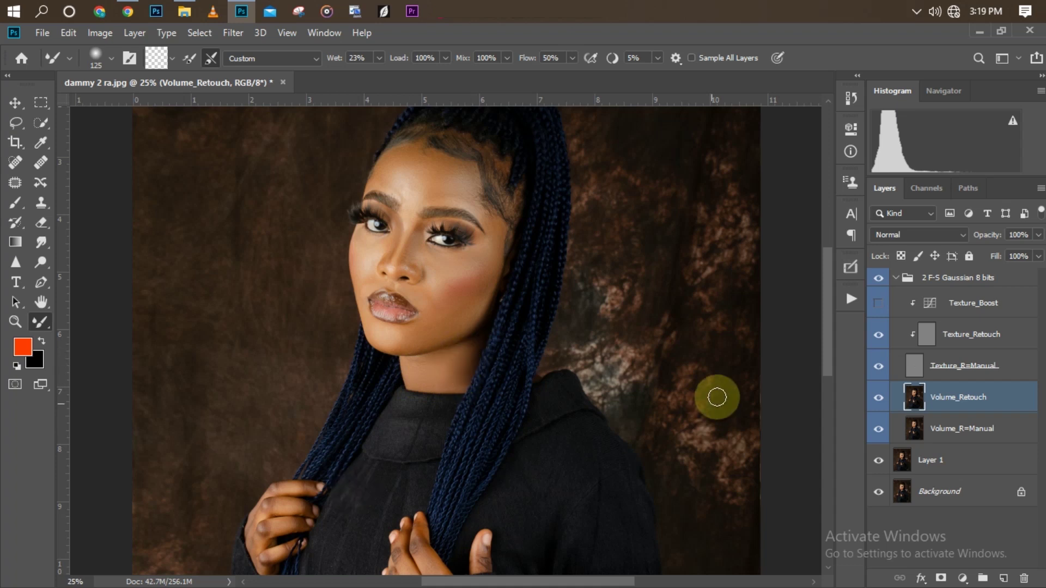
{"action": "left_click_drag", "start_coordinate": [828, 304], "coordinate": [827, 340]}
{"action": "mouse_move", "coordinate": [435, 418]}
{"action": "left_mouse_down"}
{"action": "mouse_move", "coordinate": [336, 420]}
{"action": "mouse_move", "coordinate": [440, 433]}
{"action": "mouse_move", "coordinate": [418, 441]}
{"action": "mouse_move", "coordinate": [420, 414]}
{"action": "mouse_move", "coordinate": [416, 429]}
{"action": "left_mouse_up"}
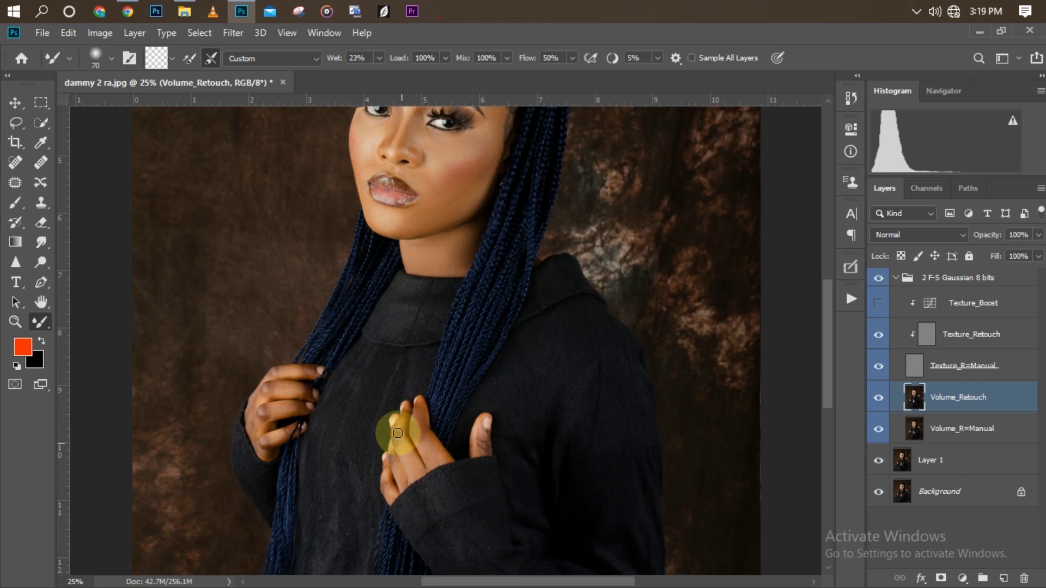
{"action": "mouse_move", "coordinate": [402, 442]}
{"action": "left_mouse_down"}
{"action": "mouse_move", "coordinate": [392, 432]}
{"action": "mouse_move", "coordinate": [483, 434]}
{"action": "mouse_move", "coordinate": [485, 449]}
{"action": "left_mouse_up"}
{"action": "mouse_move", "coordinate": [252, 418]}
{"action": "left_mouse_down"}
{"action": "mouse_move", "coordinate": [277, 409]}
{"action": "mouse_move", "coordinate": [260, 423]}
{"action": "mouse_move", "coordinate": [276, 409]}
{"action": "mouse_move", "coordinate": [261, 414]}
{"action": "mouse_move", "coordinate": [275, 389]}
{"action": "mouse_move", "coordinate": [262, 398]}
{"action": "mouse_move", "coordinate": [281, 387]}
{"action": "mouse_move", "coordinate": [260, 396]}
{"action": "mouse_move", "coordinate": [285, 373]}
{"action": "mouse_move", "coordinate": [271, 377]}
{"action": "mouse_move", "coordinate": [308, 370]}
{"action": "mouse_move", "coordinate": [289, 370]}
{"action": "mouse_move", "coordinate": [304, 371]}
{"action": "mouse_move", "coordinate": [291, 371]}
{"action": "mouse_move", "coordinate": [303, 371]}
{"action": "mouse_move", "coordinate": [264, 443]}
{"action": "mouse_move", "coordinate": [285, 435]}
{"action": "mouse_move", "coordinate": [263, 444]}
{"action": "mouse_move", "coordinate": [280, 411]}
{"action": "left_mouse_up"}
- Smooth the skin on the cheek at 16.7% zoom
{"action": "key", "text": "ctrl+minus"}
{"action": "key", "text": "ctrl+minus"}
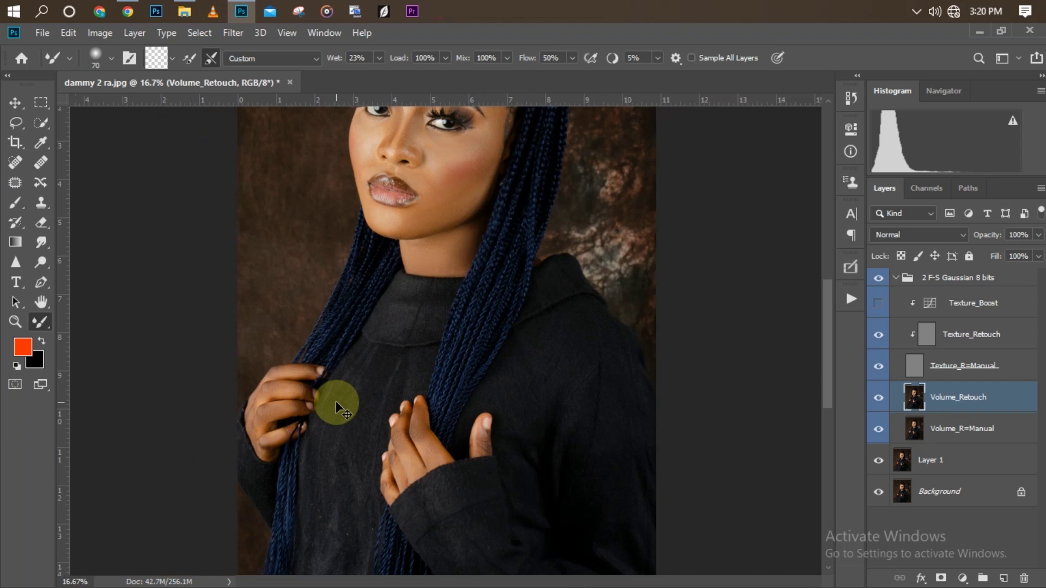
{"action": "key", "text": "ctrl+plus"}
{"action": "key", "text": "ctrl+plus"}
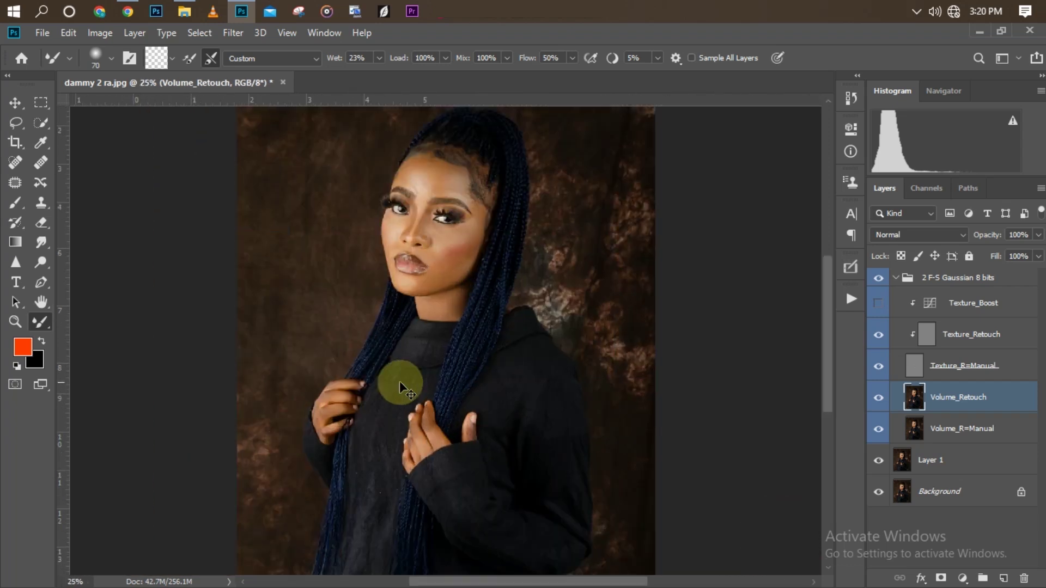
{"action": "key", "text": "ctrl+minus"}
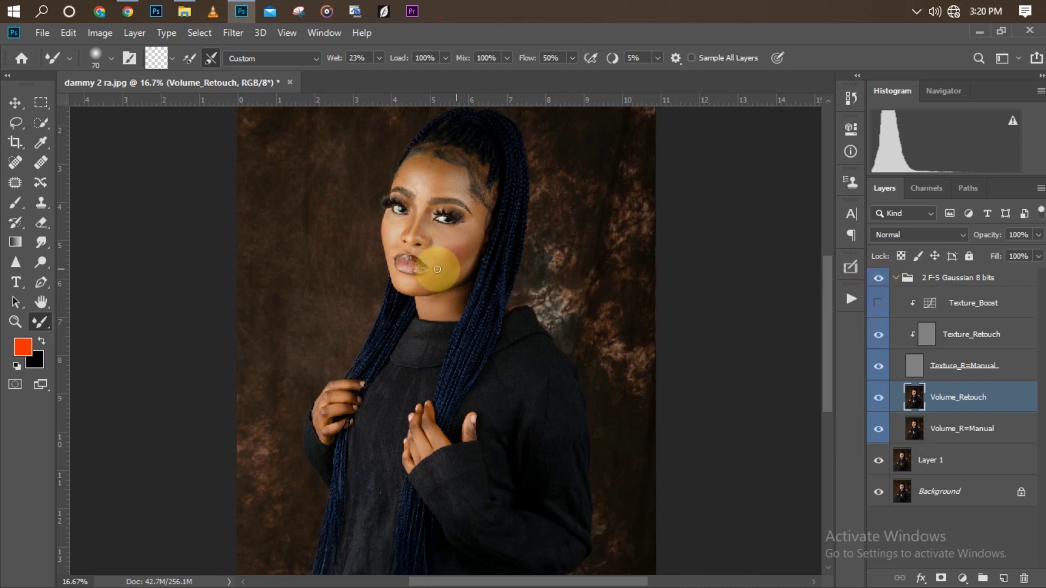
{"action": "mouse_move", "coordinate": [441, 268]}
{"action": "left_mouse_down"}
{"action": "mouse_move", "coordinate": [447, 267]}
{"action": "mouse_move", "coordinate": [473, 252]}
{"action": "mouse_move", "coordinate": [445, 275]}
{"action": "mouse_move", "coordinate": [454, 266]}
{"action": "mouse_move", "coordinate": [442, 270]}
{"action": "mouse_move", "coordinate": [446, 248]}
{"action": "mouse_move", "coordinate": [467, 234]}
{"action": "left_mouse_up"}
- Turn on the Texture_Boost layer to sharpen skin, hair and fabric detail
{"action": "key", "text": "ctrl+minus"}
{"action": "key", "text": "ctrl+plus"}
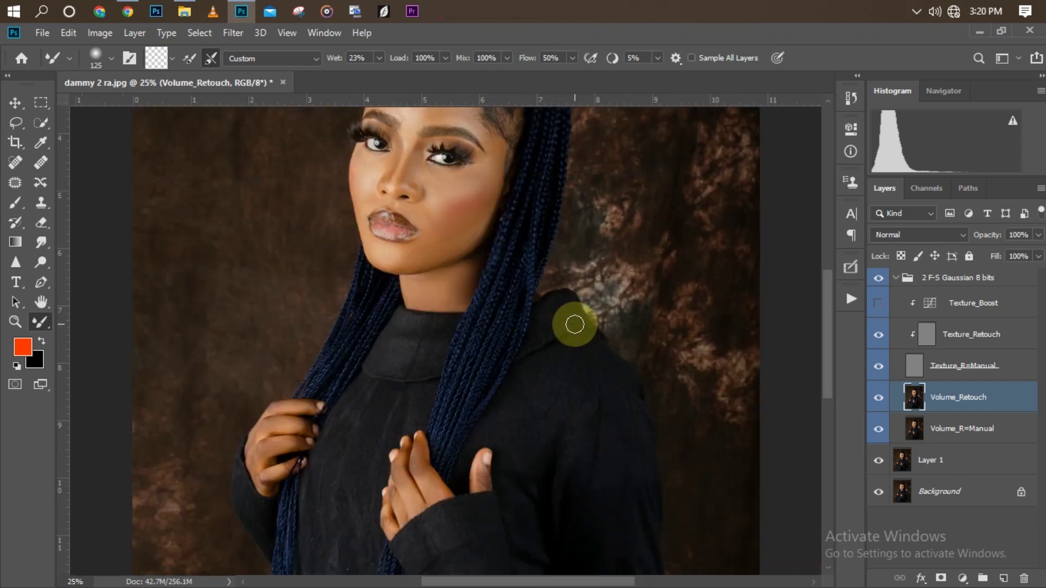
{"action": "key", "text": "ctrl+minus"}
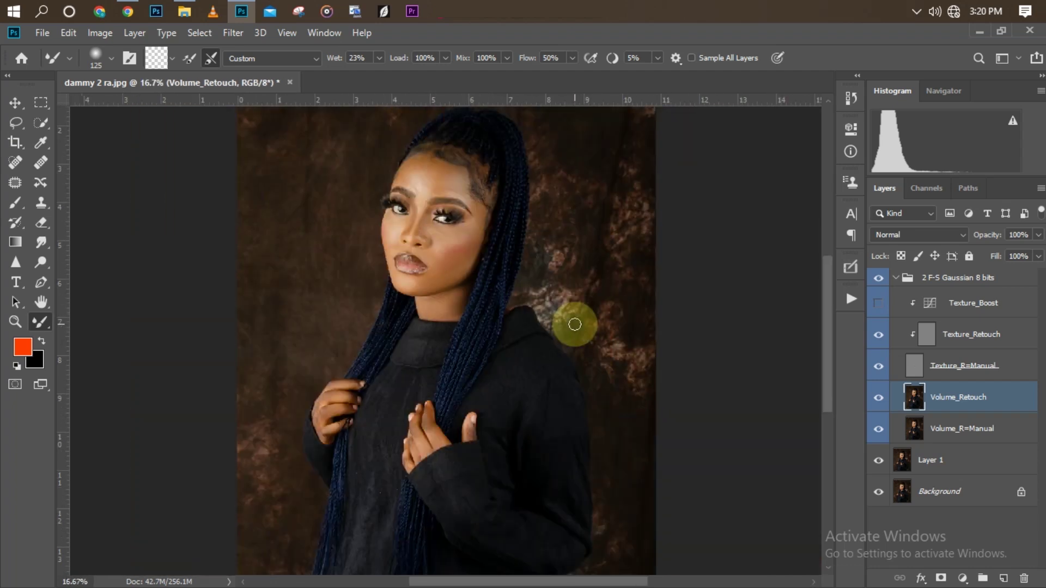
{"action": "left_click", "coordinate": [879, 305]}
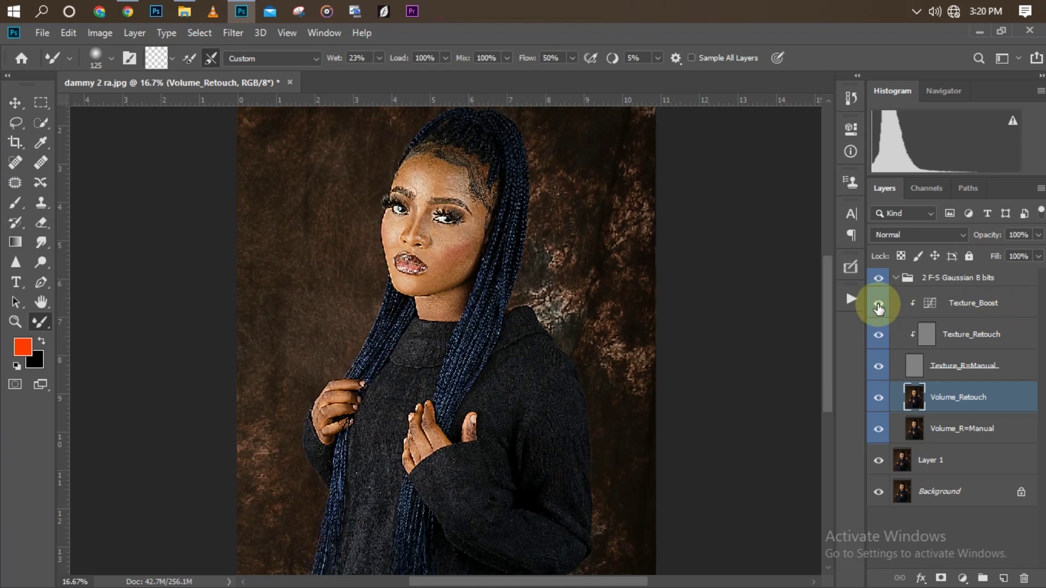
{"action": "scroll", "coordinate": [432, 313], "scroll_direction": "up", "scroll_amount": 1}
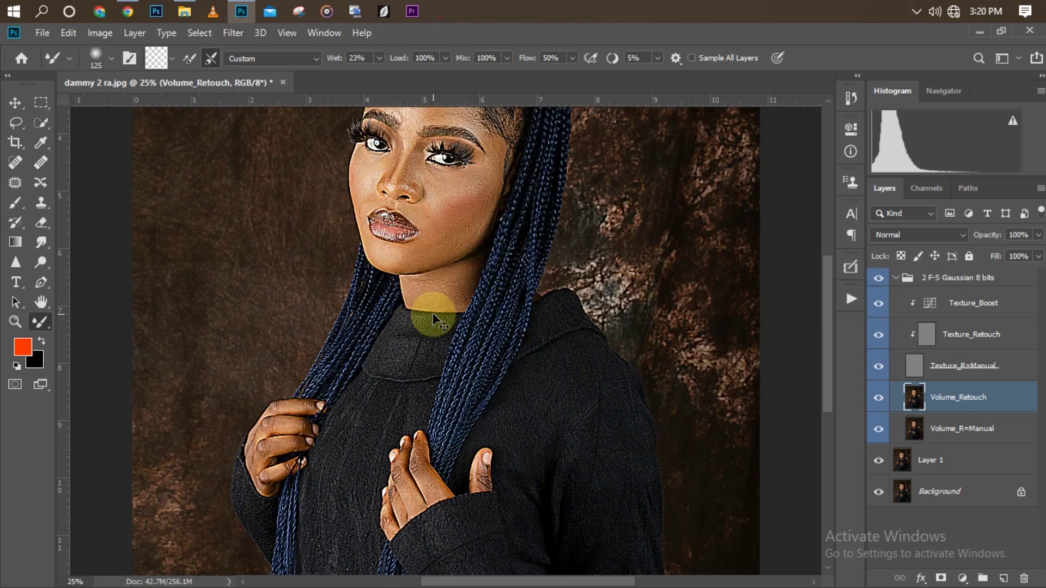
{"action": "scroll", "coordinate": [432, 312], "scroll_direction": "down", "scroll_amount": 1}
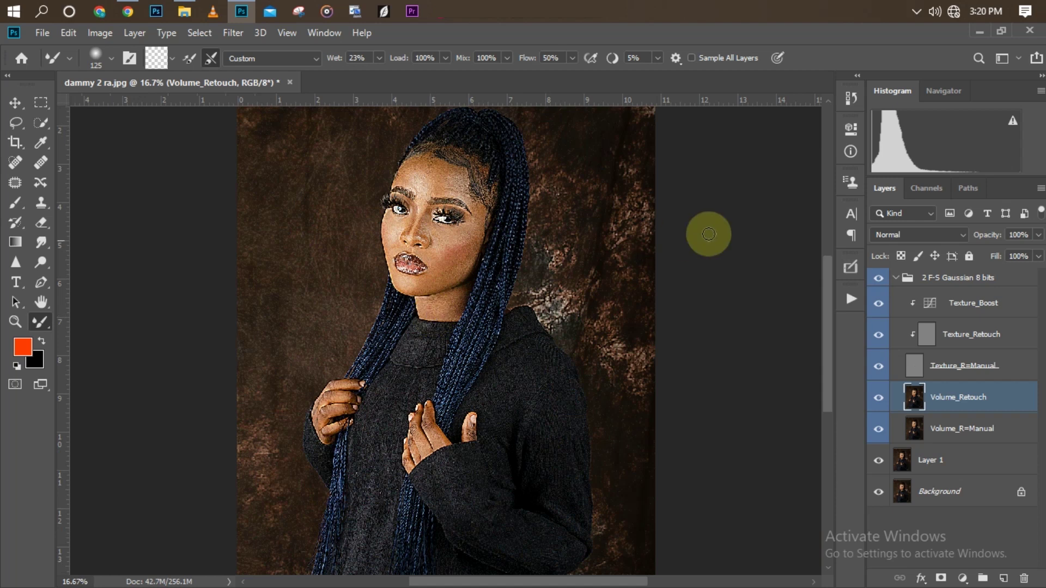
- Select Texture_Boost and set its layer opacity to 25%
{"action": "left_click", "coordinate": [1004, 304]}
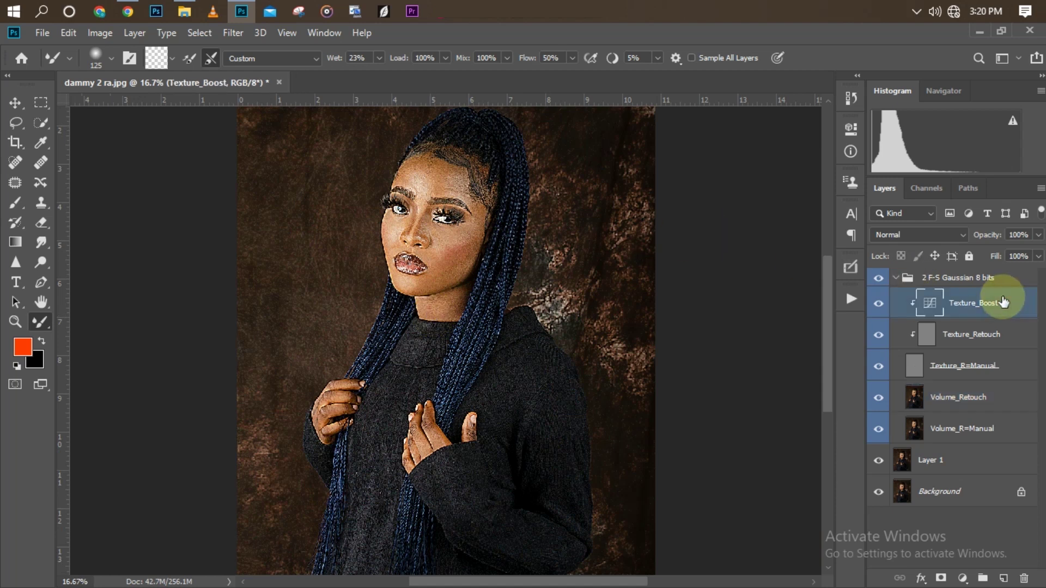
{"action": "left_click", "coordinate": [1038, 234]}
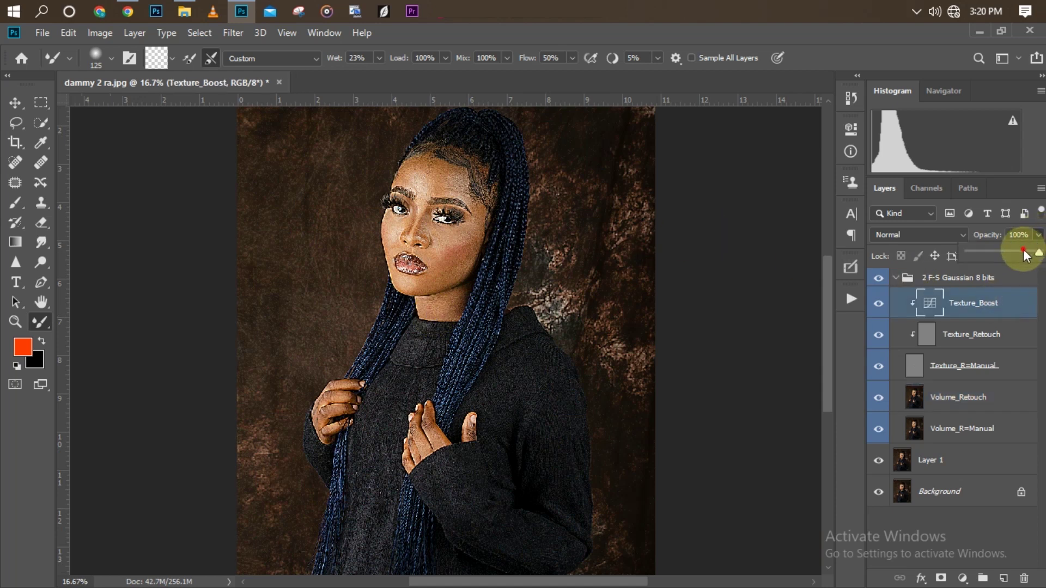
{"action": "left_click_drag", "start_coordinate": [1008, 255], "coordinate": [987, 250]}
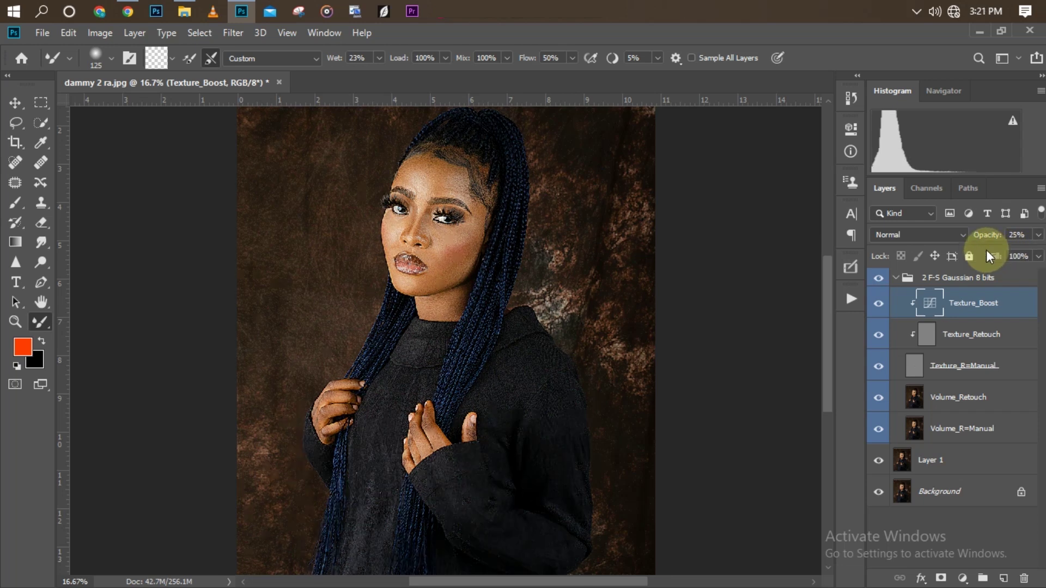
{"action": "key", "text": "ctrl+minus"}
{"action": "key", "text": "ctrl+plus"}
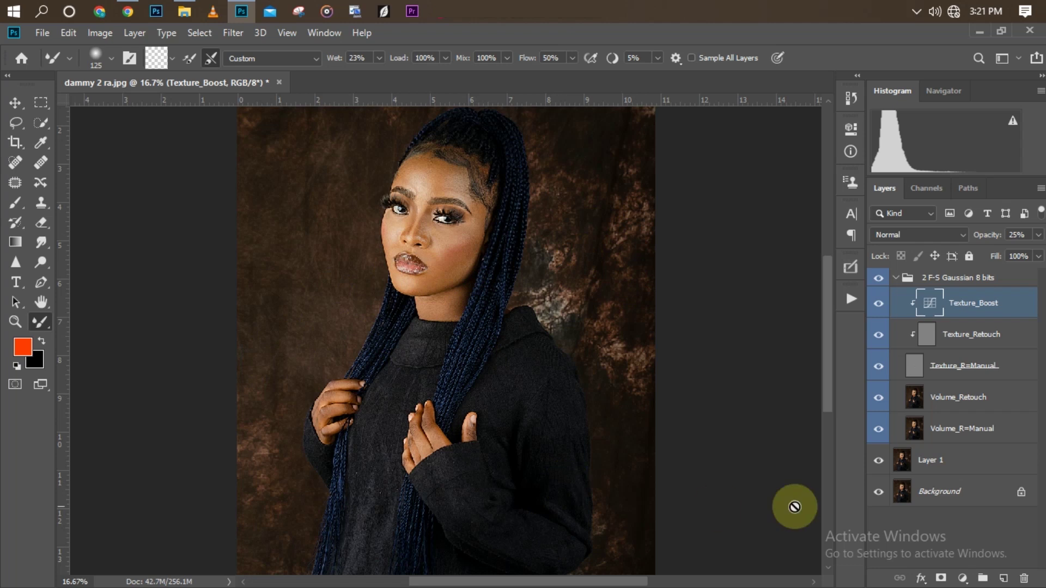
- Give Texture_Boost a black layer mask and set the Brush tool to 100% opacity
{"action": "left_click", "coordinate": [941, 579], "text": "alt"}
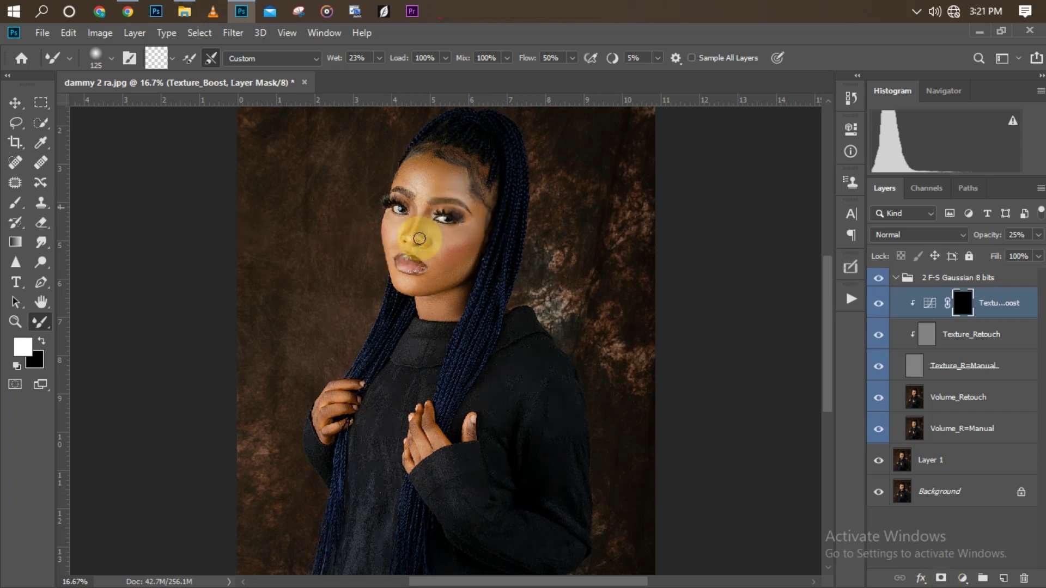
{"action": "left_click", "coordinate": [14, 202]}
{"action": "left_click", "coordinate": [354, 58]}
{"action": "left_click_drag", "start_coordinate": [376, 81], "coordinate": [432, 77]}
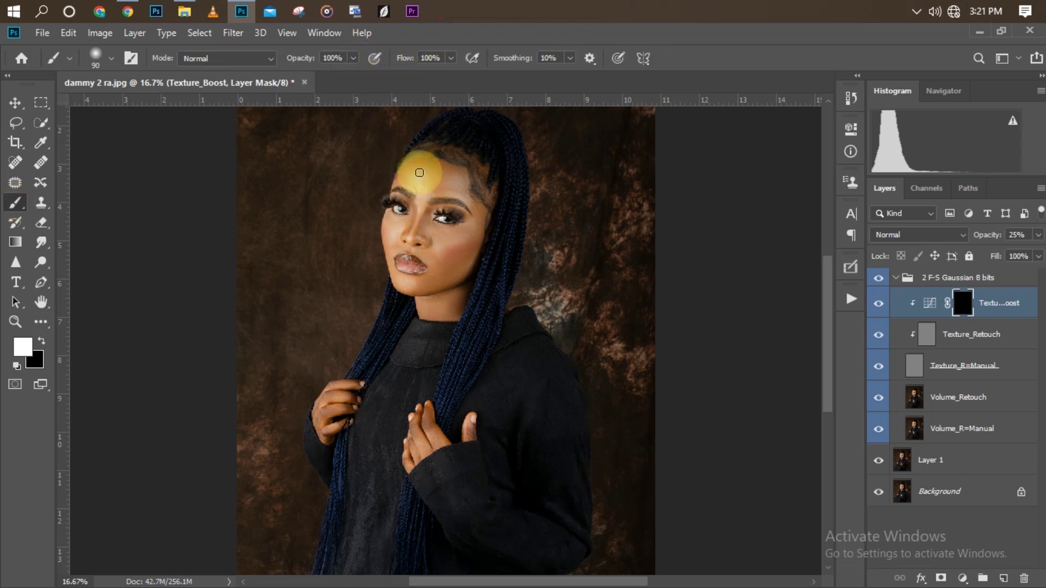
- Paint the sharpening back in over the eyes, forehead and hand
{"action": "mouse_move", "coordinate": [419, 173]}
{"action": "left_mouse_down"}
{"action": "mouse_move", "coordinate": [396, 230]}
{"action": "mouse_move", "coordinate": [418, 205]}
{"action": "mouse_move", "coordinate": [421, 226]}
{"action": "mouse_move", "coordinate": [450, 205]}
{"action": "mouse_move", "coordinate": [441, 235]}
{"action": "mouse_move", "coordinate": [456, 205]}
{"action": "mouse_move", "coordinate": [446, 261]}
{"action": "mouse_move", "coordinate": [465, 237]}
{"action": "mouse_move", "coordinate": [442, 286]}
{"action": "mouse_move", "coordinate": [467, 246]}
{"action": "mouse_move", "coordinate": [454, 257]}
{"action": "mouse_move", "coordinate": [411, 253]}
{"action": "mouse_move", "coordinate": [415, 273]}
{"action": "mouse_move", "coordinate": [450, 275]}
{"action": "mouse_move", "coordinate": [445, 303]}
{"action": "mouse_move", "coordinate": [425, 301]}
{"action": "mouse_move", "coordinate": [459, 182]}
{"action": "mouse_move", "coordinate": [447, 179]}
{"action": "mouse_move", "coordinate": [486, 188]}
{"action": "mouse_move", "coordinate": [474, 166]}
{"action": "mouse_move", "coordinate": [432, 163]}
{"action": "left_mouse_up"}
{"action": "mouse_move", "coordinate": [461, 451]}
{"action": "left_mouse_down"}
{"action": "mouse_move", "coordinate": [437, 449]}
{"action": "mouse_move", "coordinate": [428, 432]}
{"action": "mouse_move", "coordinate": [415, 454]}
{"action": "mouse_move", "coordinate": [472, 428]}
{"action": "mouse_move", "coordinate": [315, 420]}
{"action": "mouse_move", "coordinate": [338, 398]}
{"action": "left_mouse_up"}
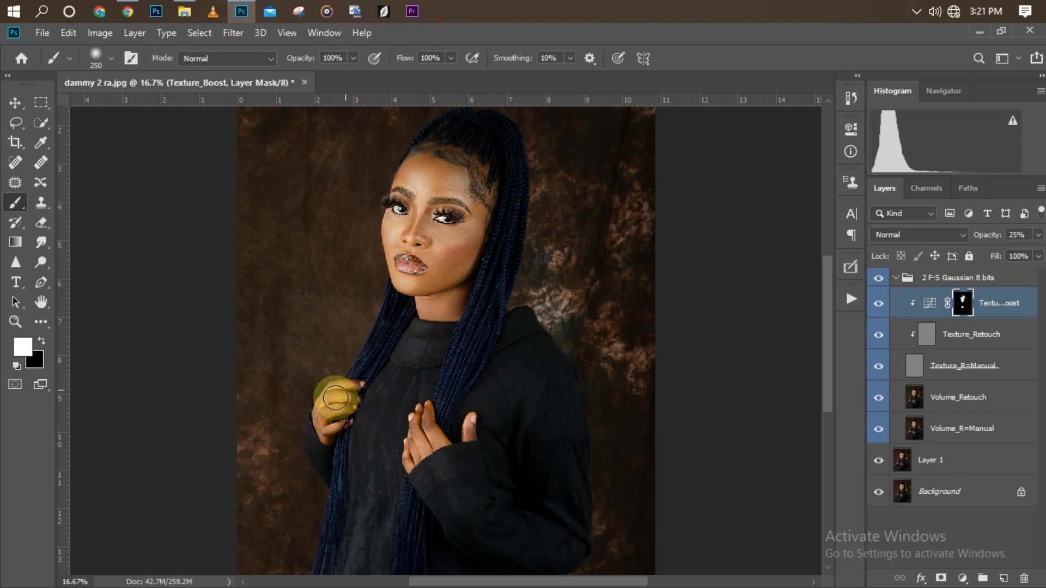
{"action": "key", "text": "ctrl+minus"}
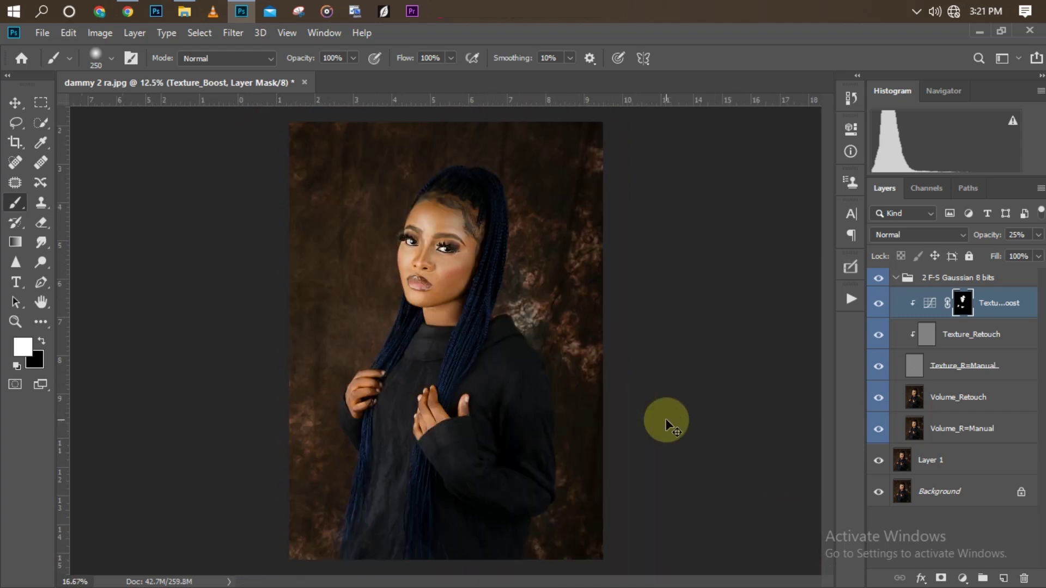
{"action": "key", "text": "ctrl+plus"}
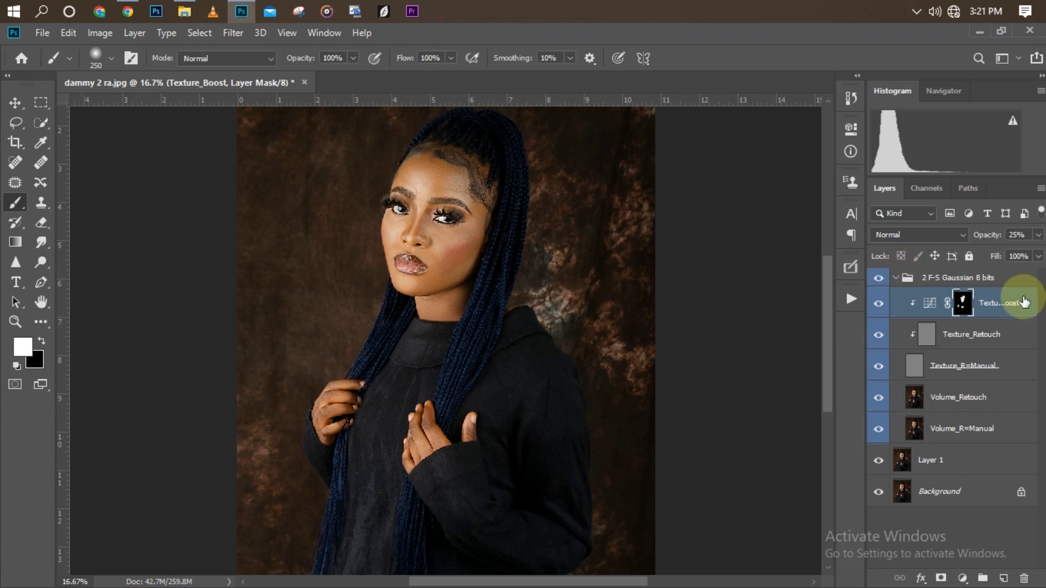
- Collapse the 2 F-S Gaussian 8 bits group and play the Dodge* action from Andredesignz
{"action": "left_click", "coordinate": [896, 279]}
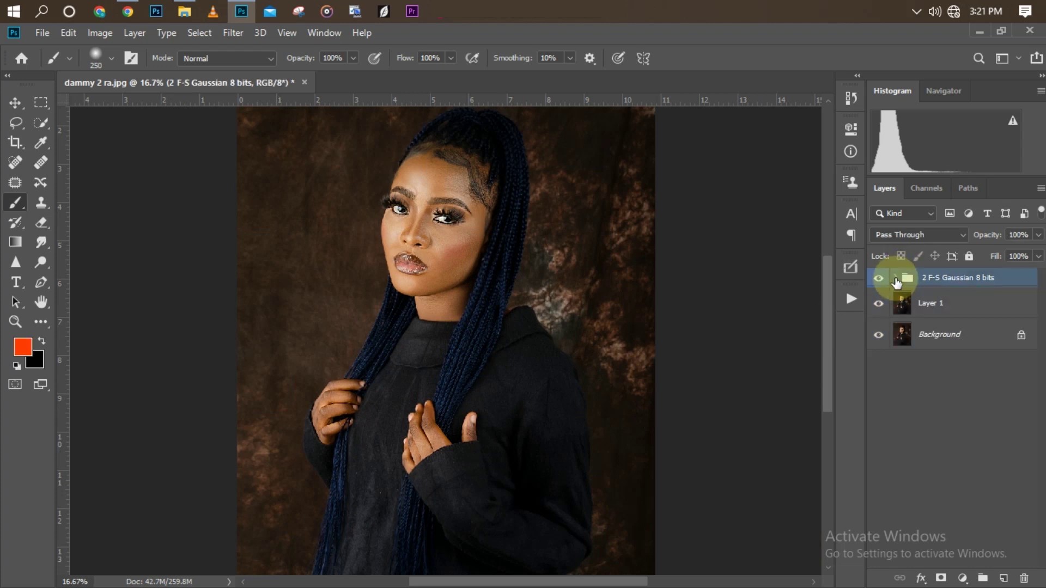
{"action": "key", "text": "ctrl+minus"}
{"action": "key", "text": "ctrl+minus"}
{"action": "key", "text": "ctrl+plus"}
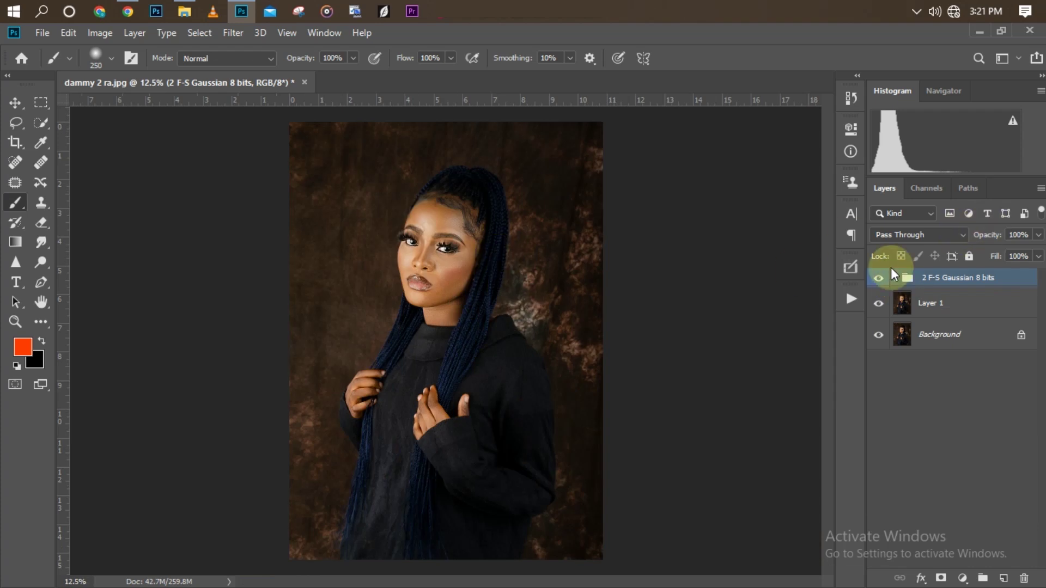
{"action": "left_click", "coordinate": [851, 299]}
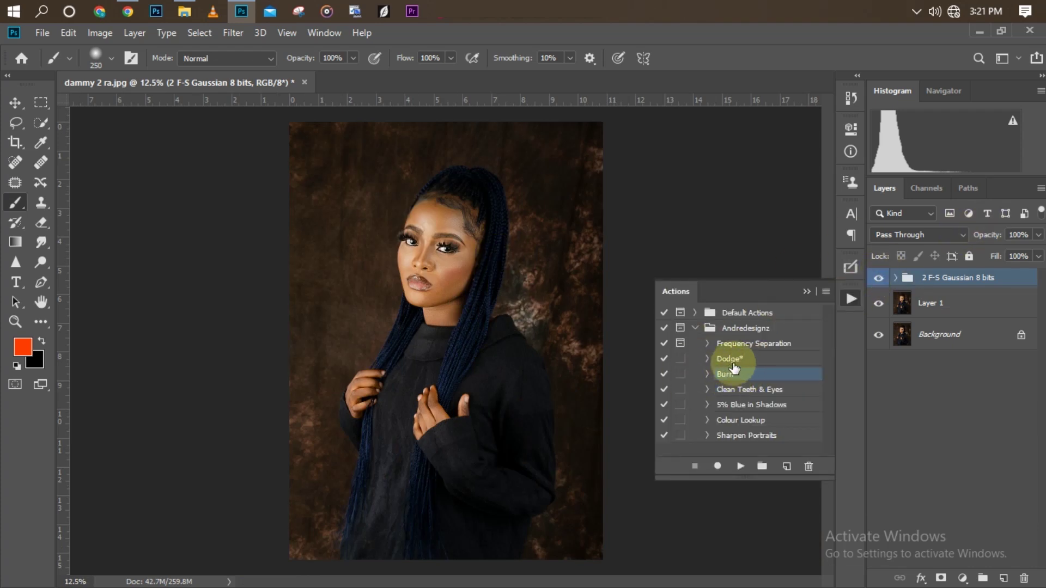
{"action": "left_click", "coordinate": [763, 360]}
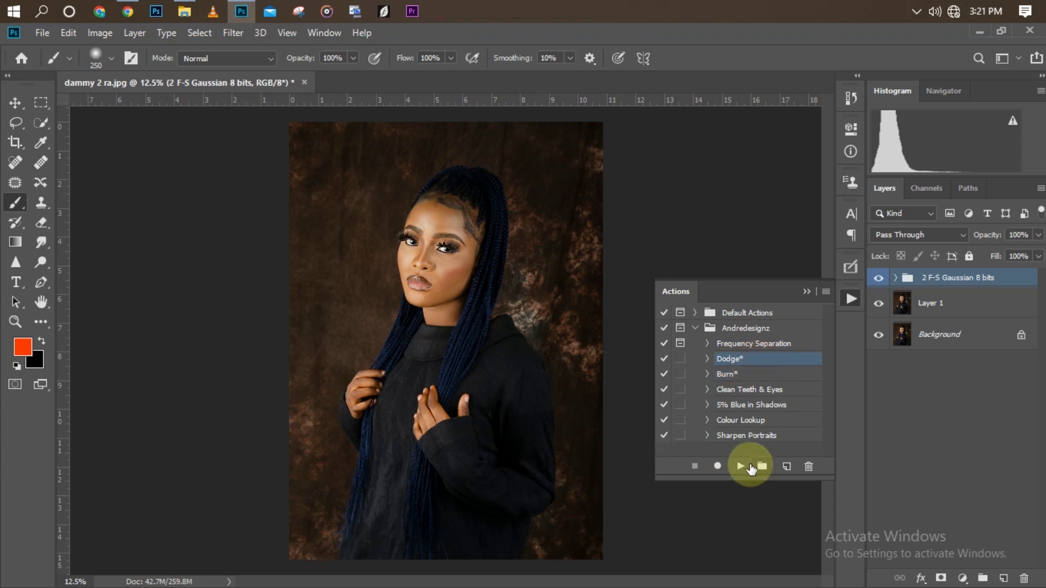
{"action": "left_click", "coordinate": [740, 467]}
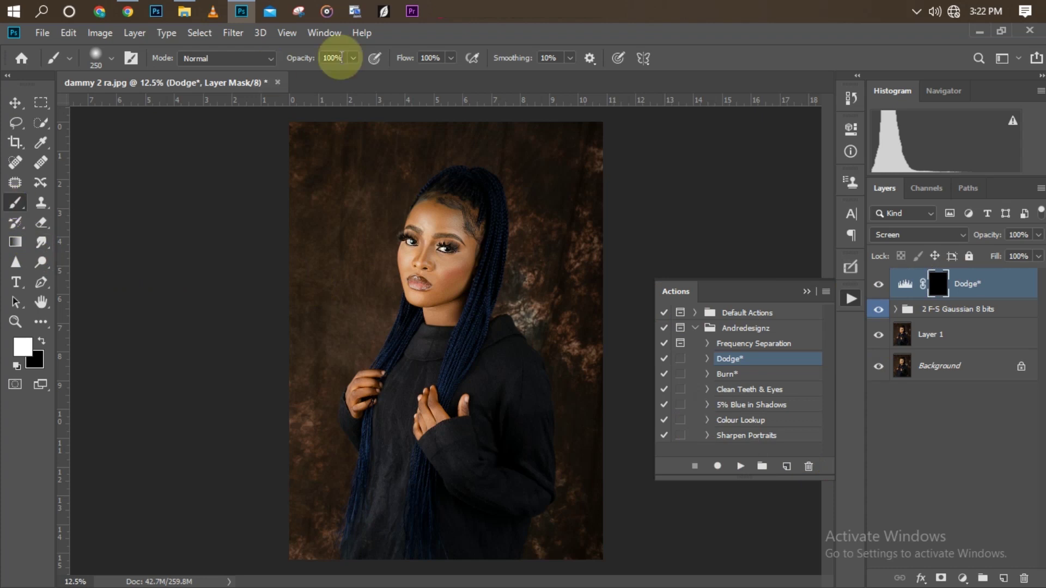
- Set the brush to 14% opacity and brighten the cheek on the Dodge* mask
{"action": "left_click_drag", "start_coordinate": [358, 64], "coordinate": [293, 80]}
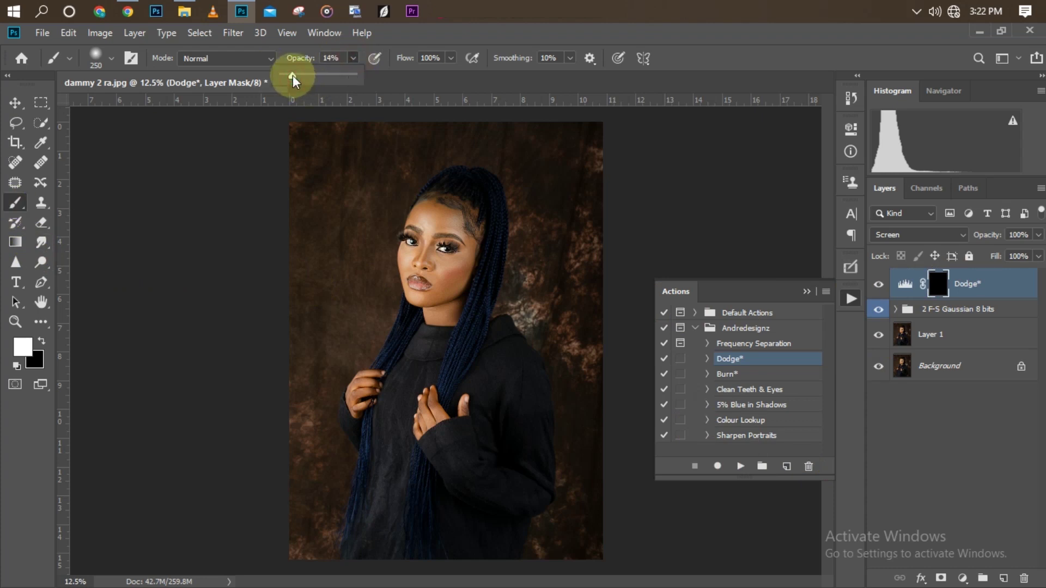
{"action": "key", "text": "bracketleft"}
{"action": "key", "text": "bracketleft"}
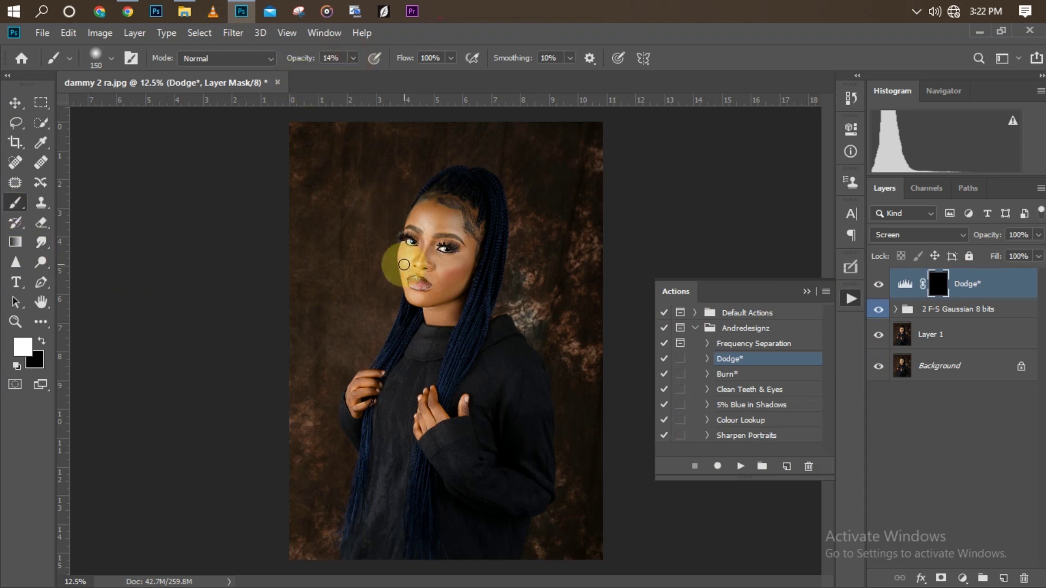
{"action": "key", "text": "ctrl+equal"}
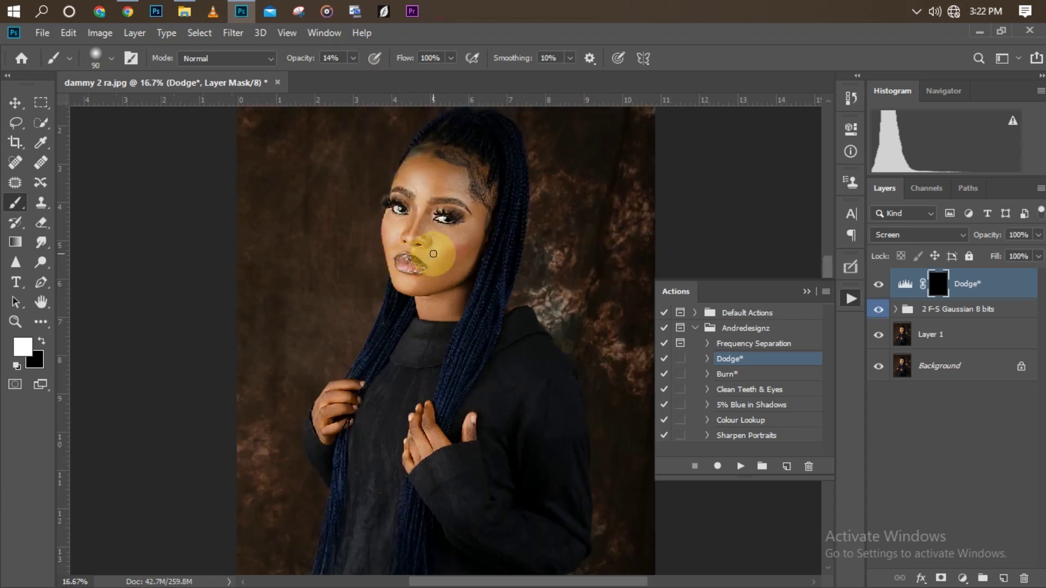
{"action": "key", "text": "bracketright"}
{"action": "mouse_move", "coordinate": [440, 248]}
{"action": "left_mouse_down"}
{"action": "mouse_move", "coordinate": [465, 237]}
{"action": "mouse_move", "coordinate": [373, 285]}
{"action": "mouse_move", "coordinate": [402, 281]}
{"action": "mouse_move", "coordinate": [397, 212]}
{"action": "mouse_move", "coordinate": [416, 175]}
{"action": "mouse_move", "coordinate": [418, 190]}
{"action": "mouse_move", "coordinate": [433, 177]}
{"action": "mouse_move", "coordinate": [424, 239]}
{"action": "left_mouse_up"}
- With a smaller brush, brighten the nose bridge, the area between the eyes, the lips and the chin
{"action": "key", "text": "bracketleft"}
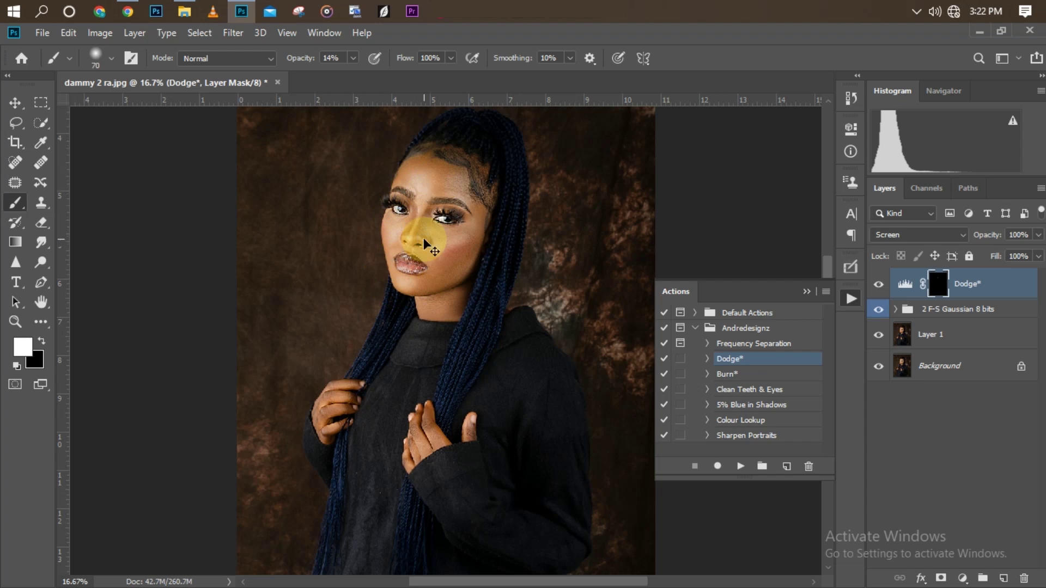
{"action": "key", "text": "ctrl+plus"}
{"action": "key", "text": "bracketleft"}
{"action": "key", "text": "bracketleft"}
{"action": "mouse_move", "coordinate": [405, 192]}
{"action": "left_mouse_down"}
{"action": "mouse_move", "coordinate": [394, 172]}
{"action": "mouse_move", "coordinate": [407, 151]}
{"action": "left_mouse_up"}
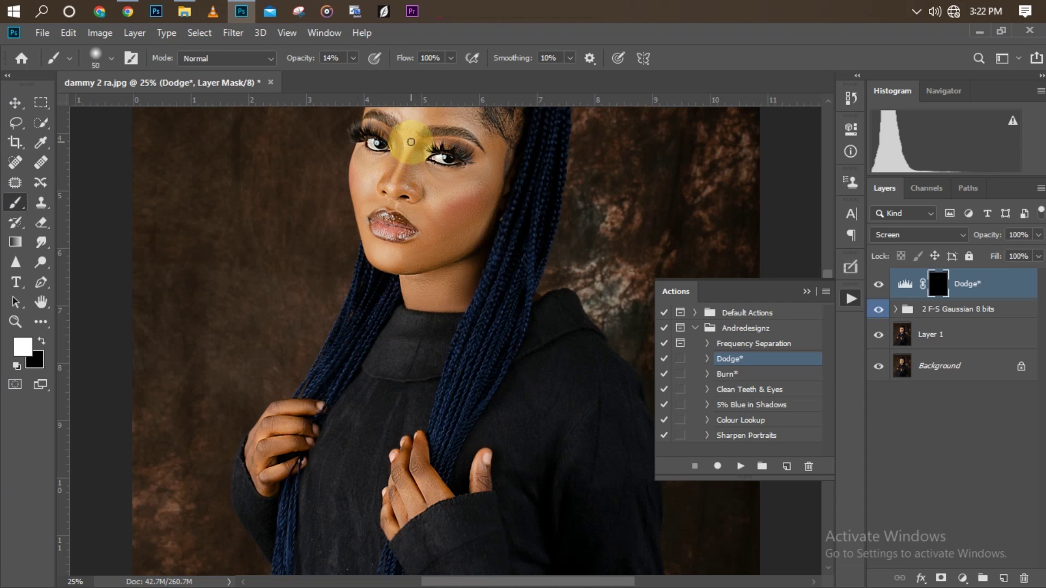
{"action": "key", "text": "ctrl+minus"}
{"action": "key", "text": "bracketright"}
{"action": "key", "text": "bracketright"}
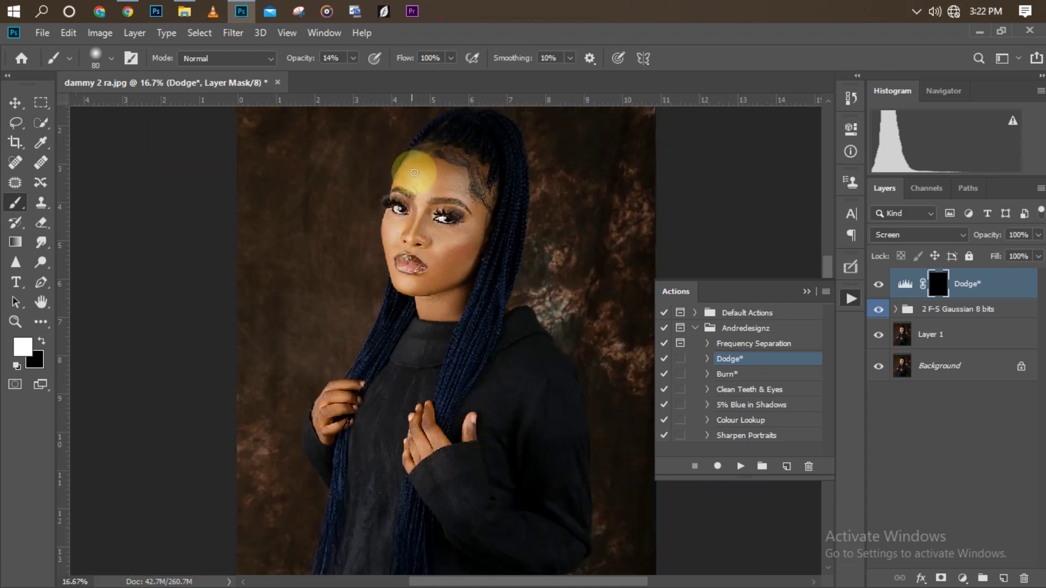
{"action": "mouse_move", "coordinate": [421, 207]}
{"action": "left_mouse_down"}
{"action": "mouse_move", "coordinate": [428, 201]}
{"action": "mouse_move", "coordinate": [414, 264]}
{"action": "mouse_move", "coordinate": [374, 252]}
{"action": "mouse_move", "coordinate": [385, 224]}
{"action": "mouse_move", "coordinate": [356, 166]}
{"action": "mouse_move", "coordinate": [391, 174]}
{"action": "mouse_move", "coordinate": [365, 167]}
{"action": "mouse_move", "coordinate": [349, 223]}
{"action": "mouse_move", "coordinate": [359, 203]}
{"action": "mouse_move", "coordinate": [396, 199]}
{"action": "left_mouse_up"}
{"action": "key", "text": "ctrl+plus"}
{"action": "key", "text": "bracketleft"}
{"action": "key", "text": "bracketleft"}
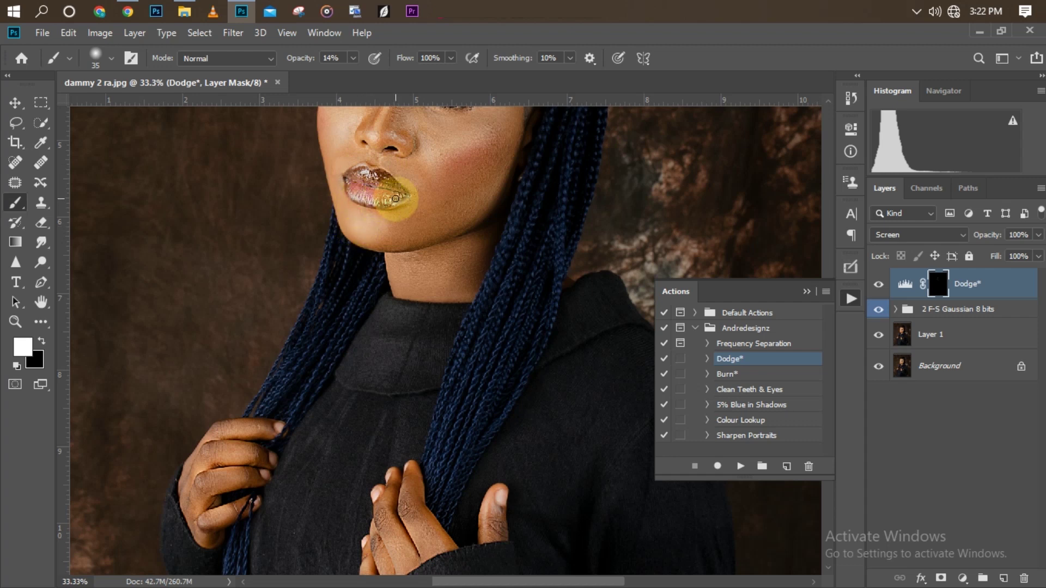
{"action": "key", "text": "ctrl+minus"}
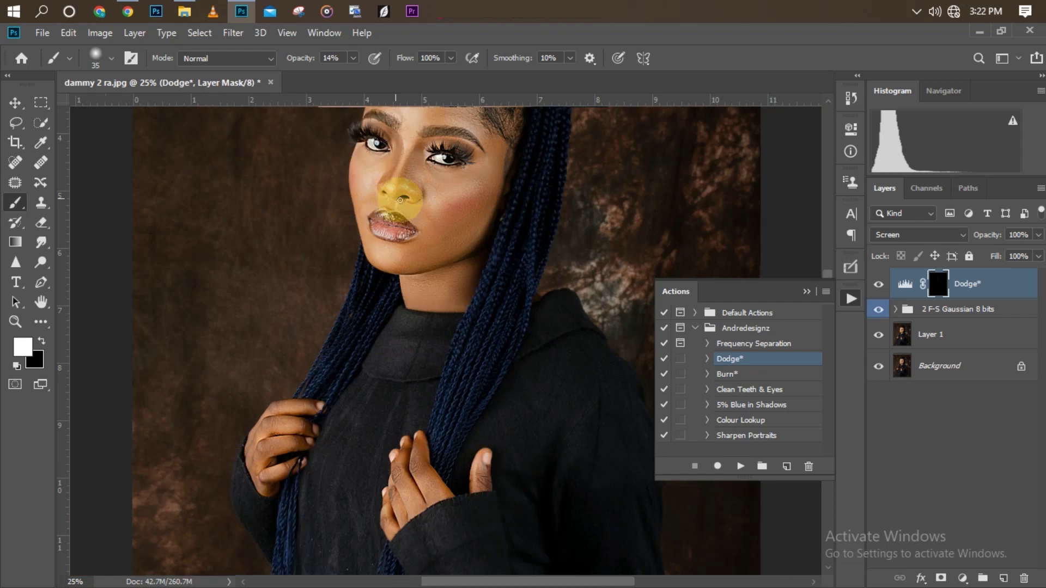
- Toggle the Dodge* layer off and on to compare the highlights
{"action": "left_click", "coordinate": [880, 284]}
{"action": "left_click", "coordinate": [880, 284]}
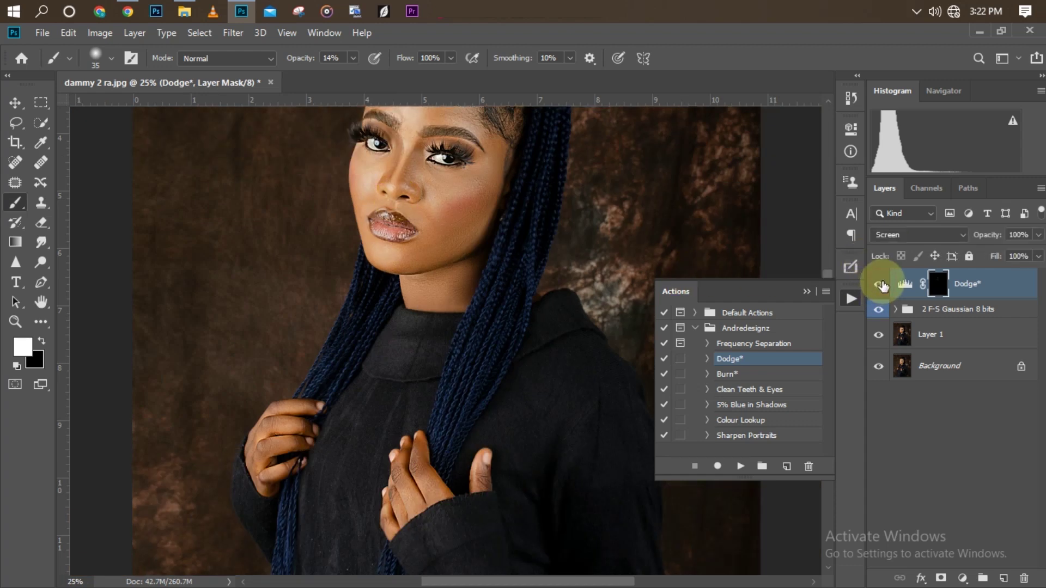
{"action": "left_click", "coordinate": [880, 285]}
{"action": "left_click", "coordinate": [880, 284]}
{"action": "key", "text": "ctrl+minus"}
{"action": "key", "text": "ctrl+minus"}
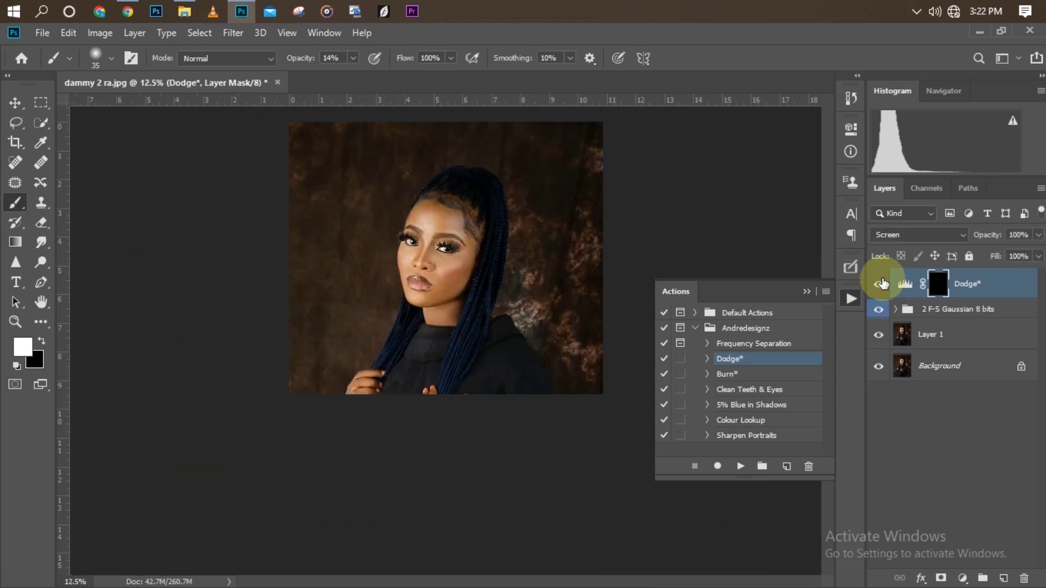
{"action": "key", "text": "ctrl+plus"}
{"action": "key", "text": "ctrl+plus"}
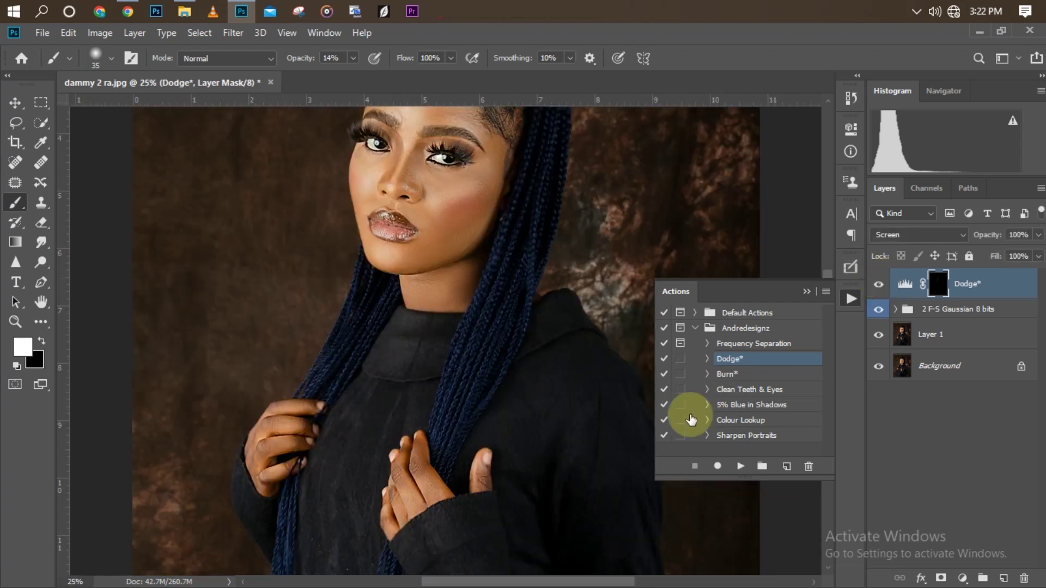
- Play the Burn* action to add a masked Multiply Burn* layer above Dodge*
{"action": "left_click", "coordinate": [748, 374]}
{"action": "left_click", "coordinate": [740, 467]}
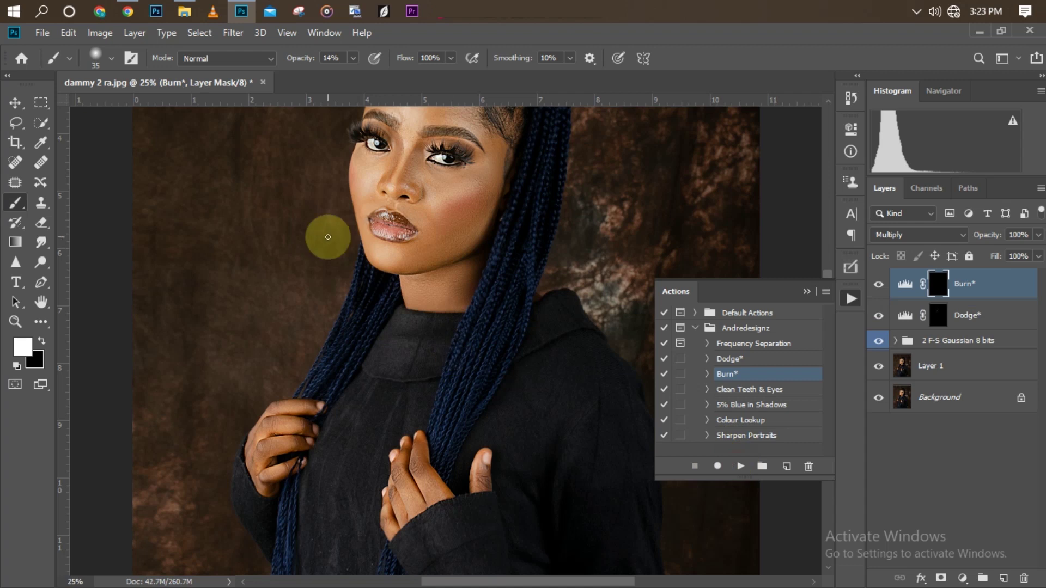
{"action": "scroll", "coordinate": [483, 311], "scroll_direction": "down", "scroll_amount": 1}
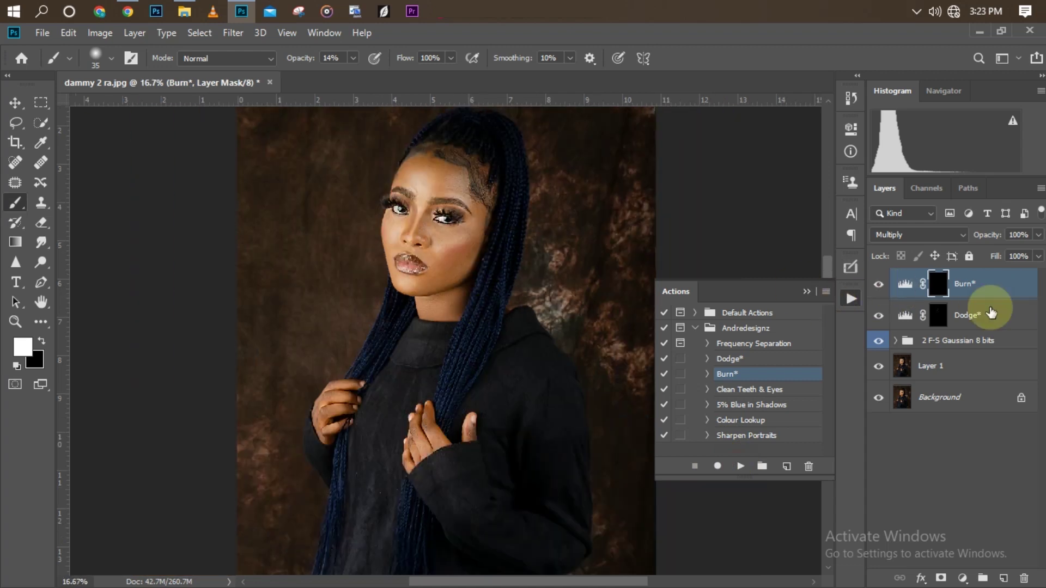
- Add a Black & White adjustment layer with Reds at -86, blended in Multiply
{"action": "left_click", "coordinate": [963, 579]}
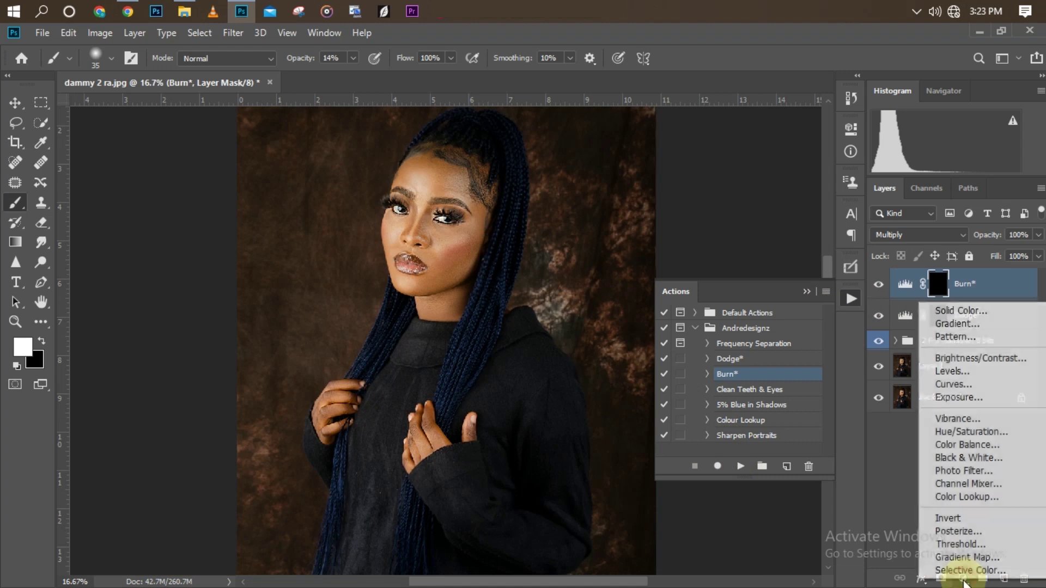
{"action": "left_click", "coordinate": [962, 461]}
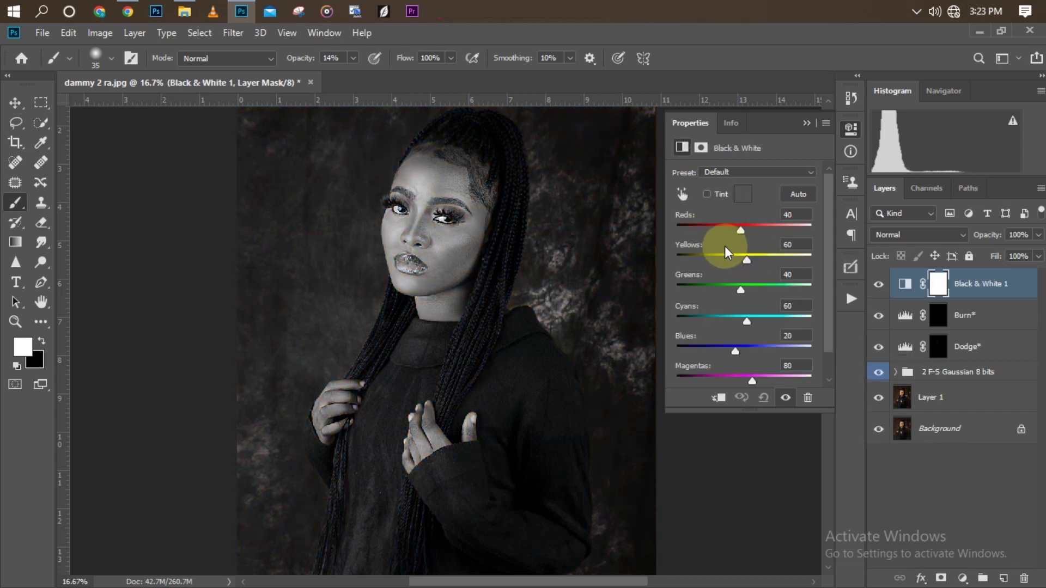
{"action": "left_click_drag", "start_coordinate": [741, 230], "coordinate": [707, 228]}
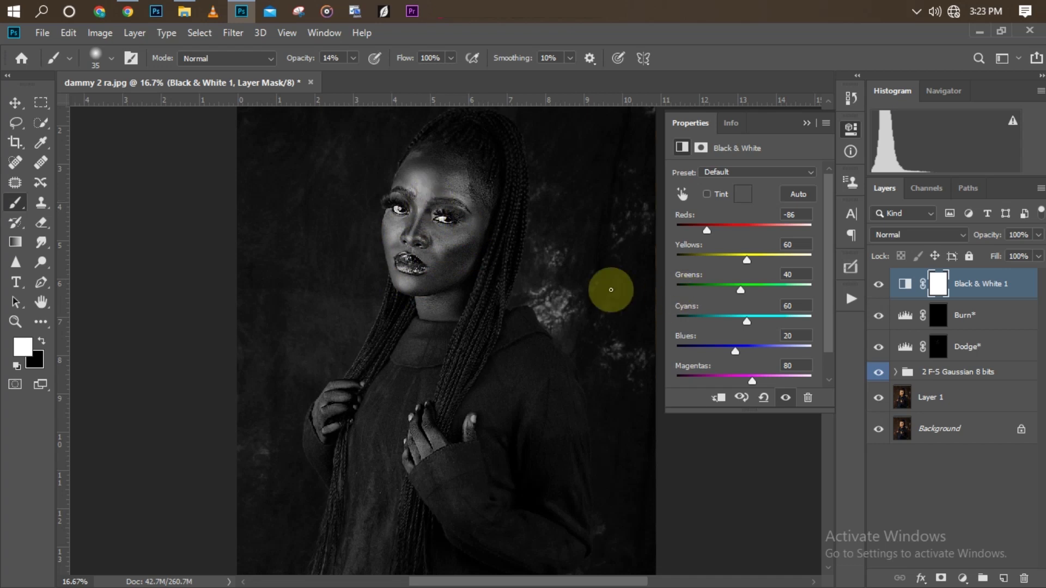
{"action": "key", "text": "shift+alt+m"}
{"action": "key", "text": "alt+bracketleft"}
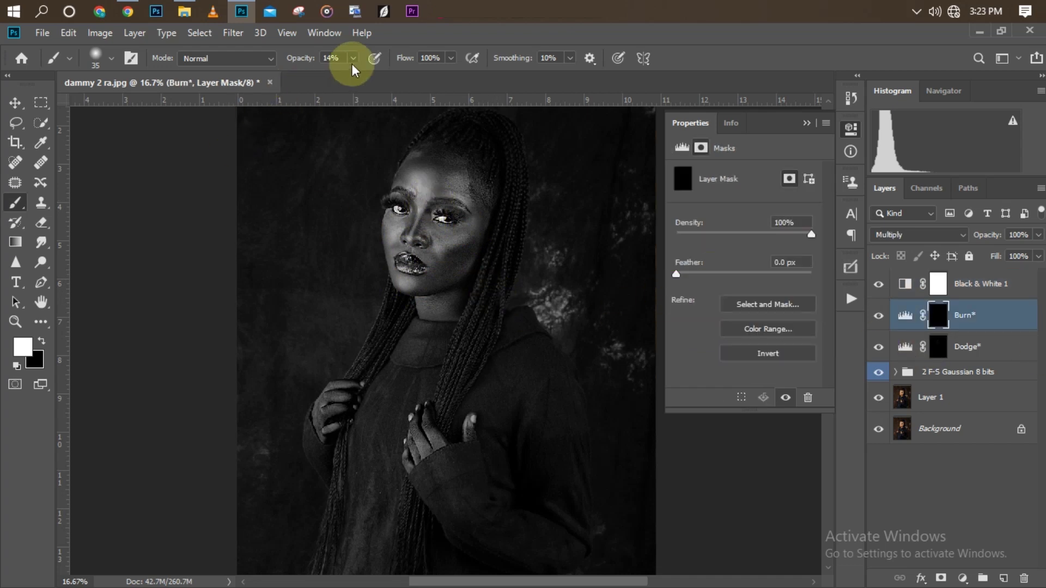
- Burn the cheek below the eye on the Burn* mask and toggle Burn* to compare
{"action": "key", "text": "bracketright"}
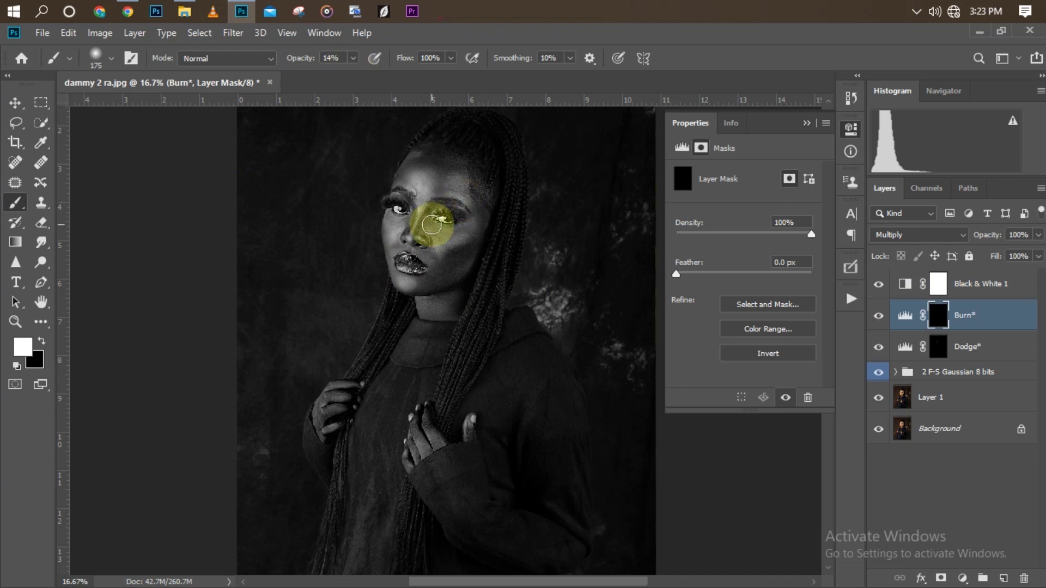
{"action": "mouse_move", "coordinate": [431, 223]}
{"action": "left_mouse_down"}
{"action": "mouse_move", "coordinate": [443, 222]}
{"action": "mouse_move", "coordinate": [427, 263]}
{"action": "mouse_move", "coordinate": [460, 250]}
{"action": "mouse_move", "coordinate": [427, 280]}
{"action": "mouse_move", "coordinate": [470, 248]}
{"action": "mouse_move", "coordinate": [463, 262]}
{"action": "mouse_move", "coordinate": [434, 283]}
{"action": "mouse_move", "coordinate": [449, 253]}
{"action": "mouse_move", "coordinate": [467, 243]}
{"action": "mouse_move", "coordinate": [502, 283]}
{"action": "mouse_move", "coordinate": [517, 281]}
{"action": "left_mouse_up"}
{"action": "key", "text": "bracketleft"}
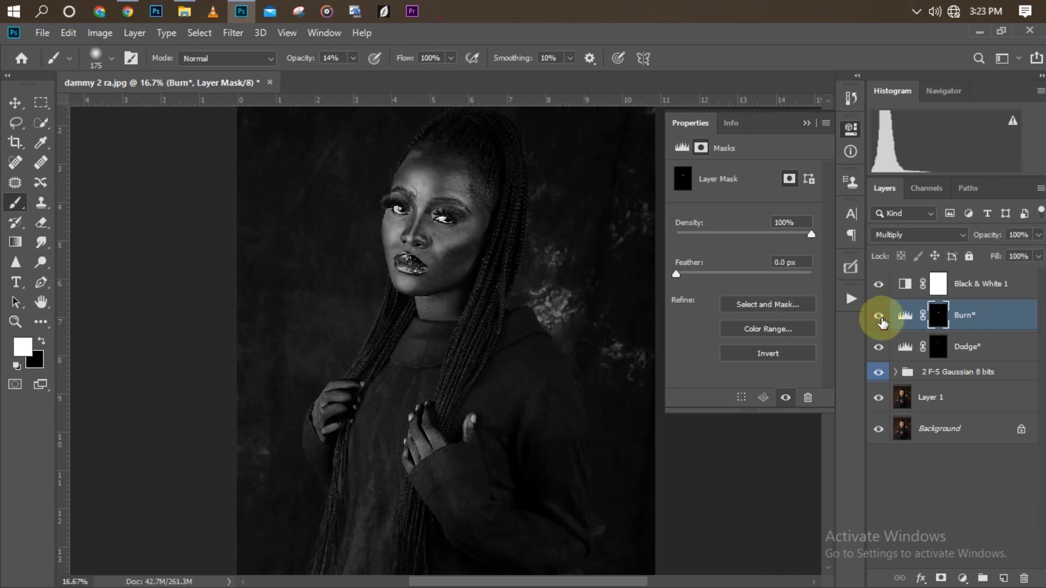
{"action": "left_click", "coordinate": [879, 316]}
{"action": "left_click", "coordinate": [881, 319]}
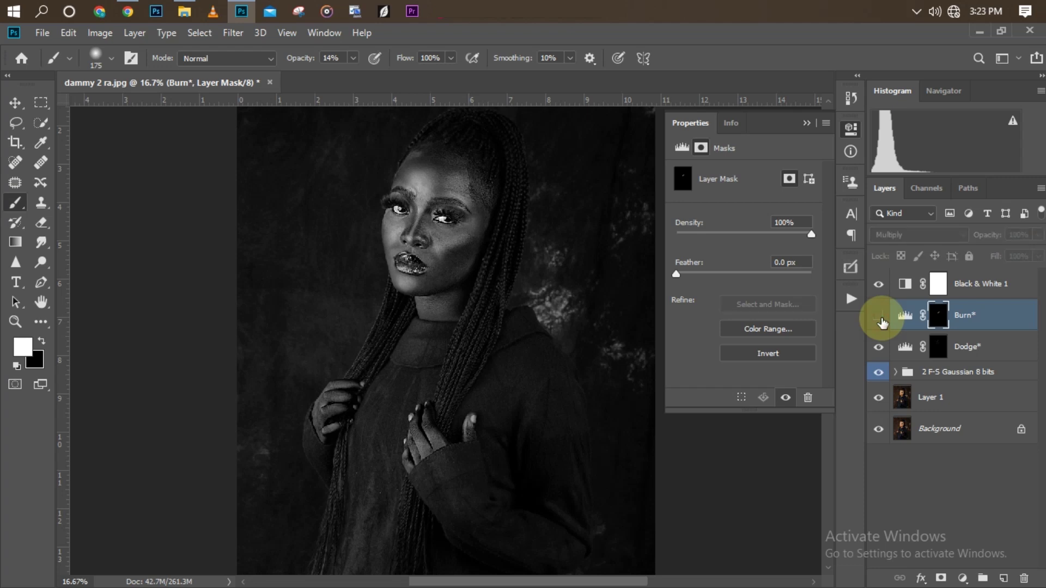
{"action": "left_click", "coordinate": [879, 317]}
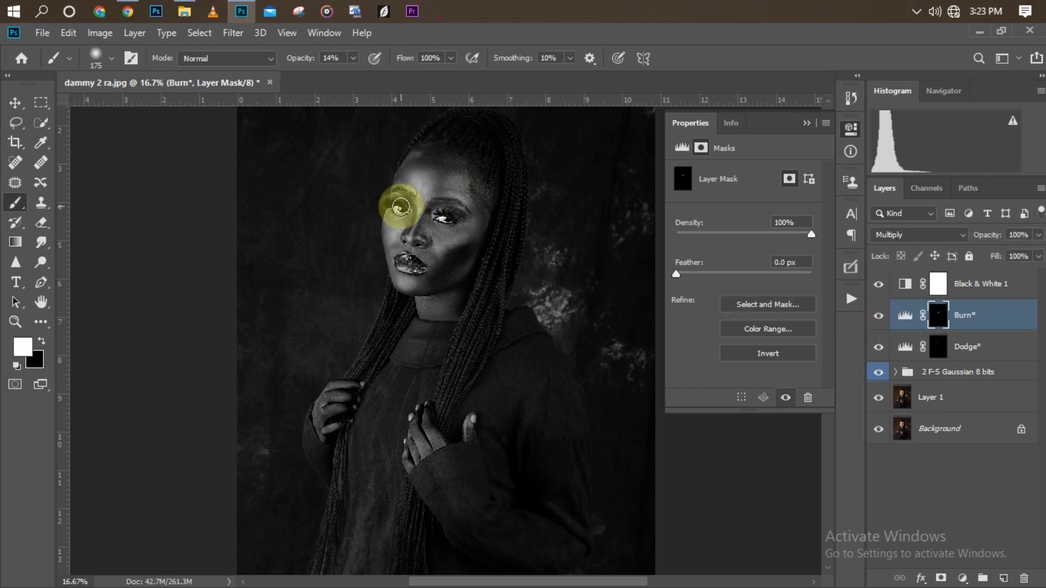
{"action": "key", "text": "bracketleft"}
{"action": "key", "text": "ctrl+minus"}
{"action": "key", "text": "ctrl+minus"}
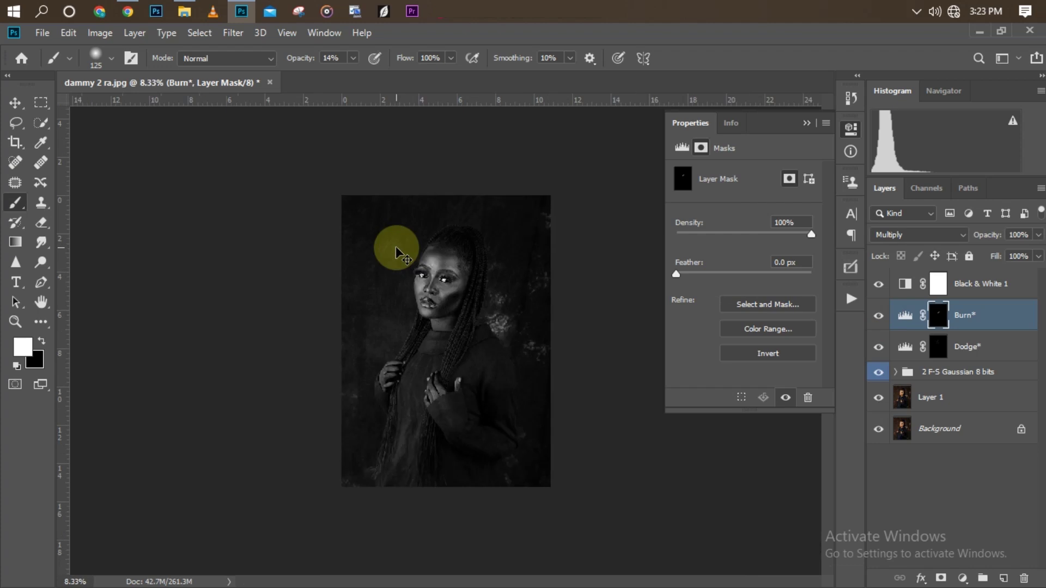
{"action": "key", "text": "ctrl+plus"}
{"action": "key", "text": "ctrl+plus"}
- Darken the sides of the nose on the Burn* mask with a smaller brush
{"action": "key", "text": "bracketleft"}
{"action": "key", "text": "ctrl+plus"}
{"action": "key", "text": "bracketleft"}
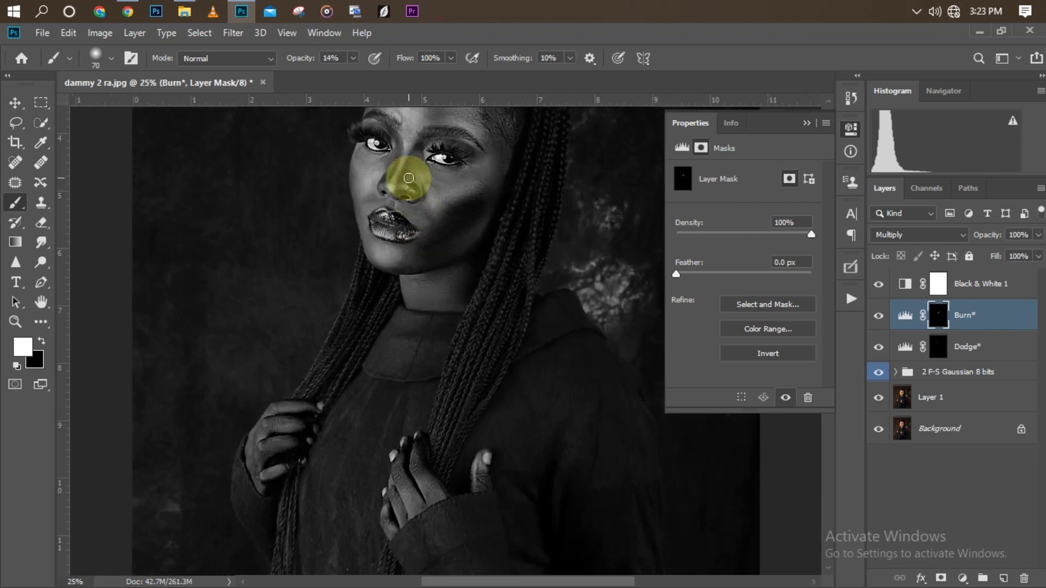
{"action": "mouse_move", "coordinate": [407, 179]}
{"action": "left_mouse_down"}
{"action": "mouse_move", "coordinate": [420, 156]}
{"action": "mouse_move", "coordinate": [411, 180]}
{"action": "mouse_move", "coordinate": [390, 176]}
{"action": "left_mouse_up"}
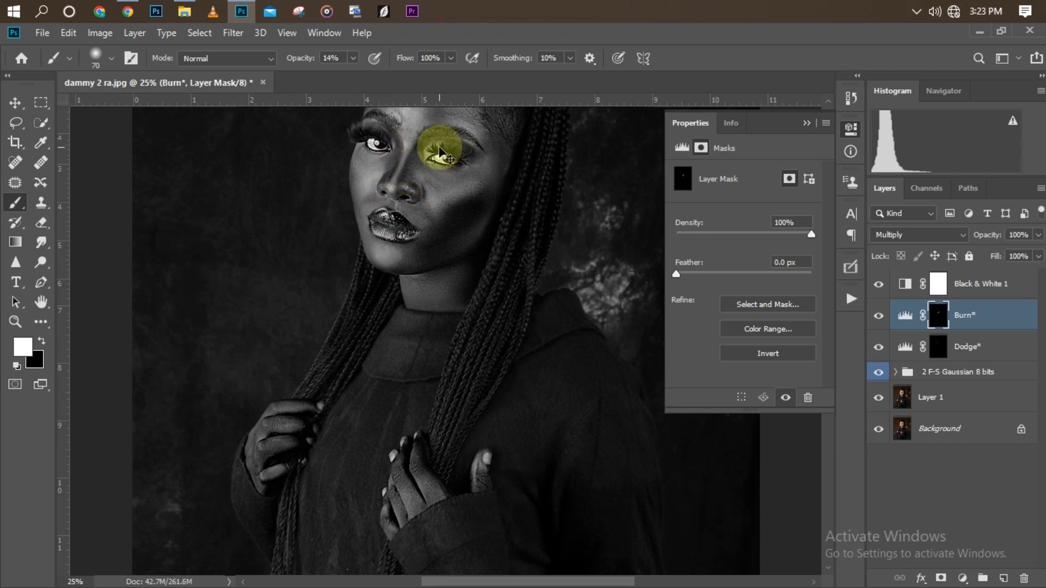
{"action": "key", "text": "ctrl+minus"}
{"action": "key", "text": "ctrl+minus"}
{"action": "key", "text": "ctrl+minus"}
{"action": "key", "text": "ctrl+plus"}
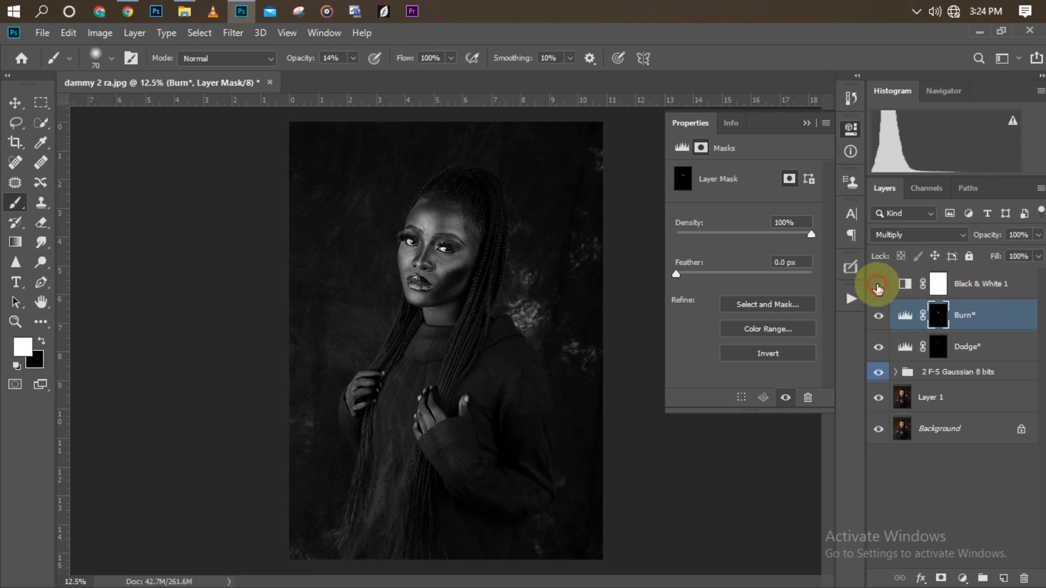
- Hide Black & White 1 and toggle the Burn layer on and off to compare the shading
{"action": "left_click", "coordinate": [878, 285]}
{"action": "key", "text": "ctrl+plus"}
{"action": "left_click", "coordinate": [878, 317]}
{"action": "left_click", "coordinate": [879, 317]}
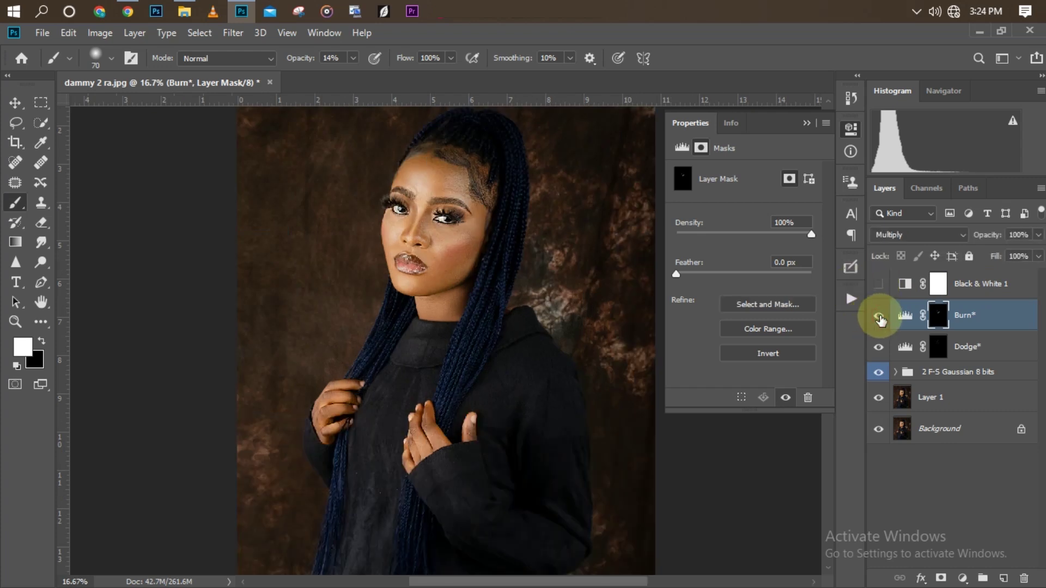
{"action": "left_click", "coordinate": [879, 317]}
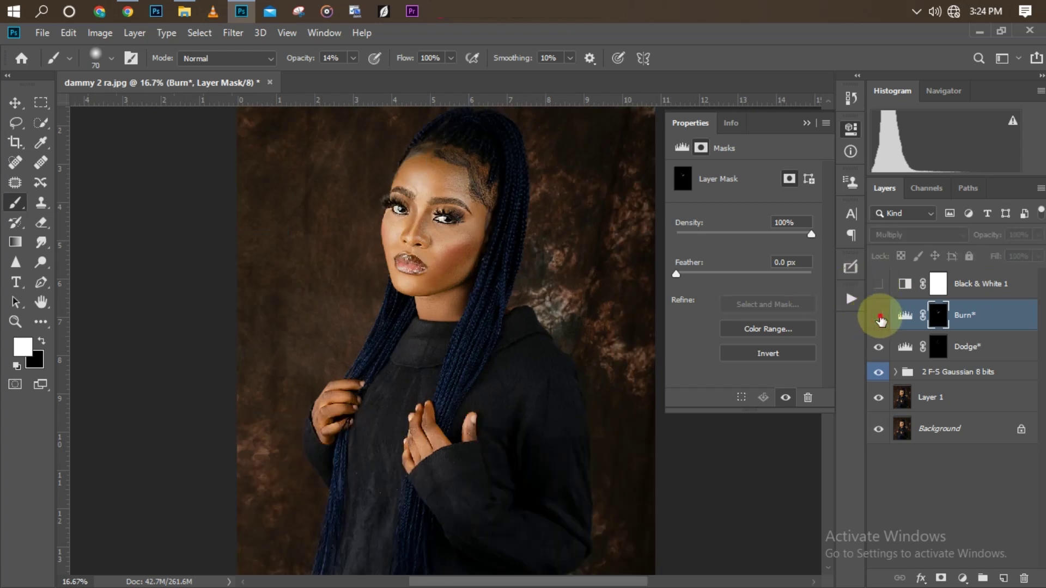
{"action": "left_click", "coordinate": [879, 317]}
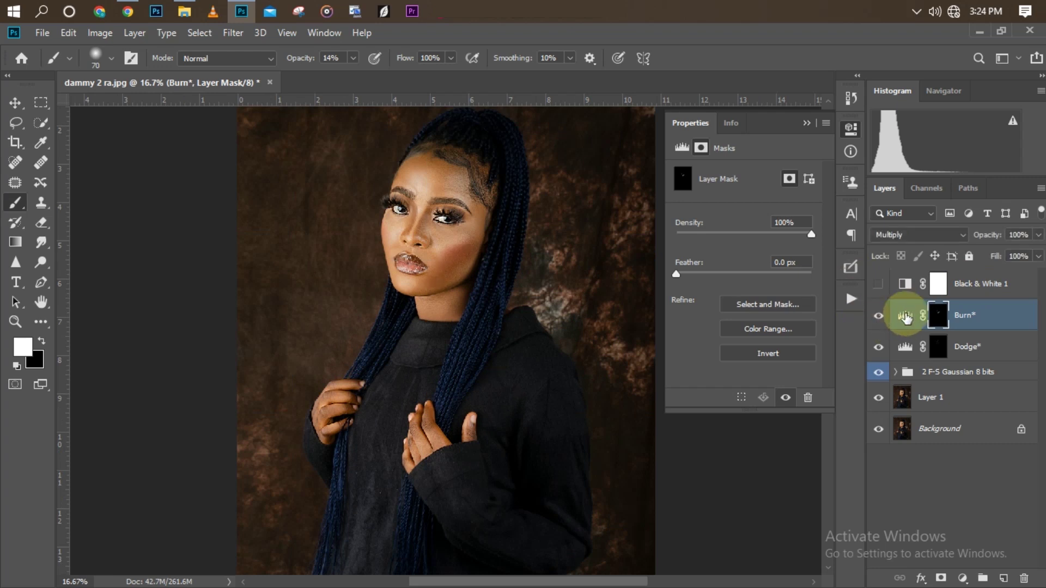
{"action": "left_click", "coordinate": [938, 318]}
{"action": "left_click", "coordinate": [940, 319]}
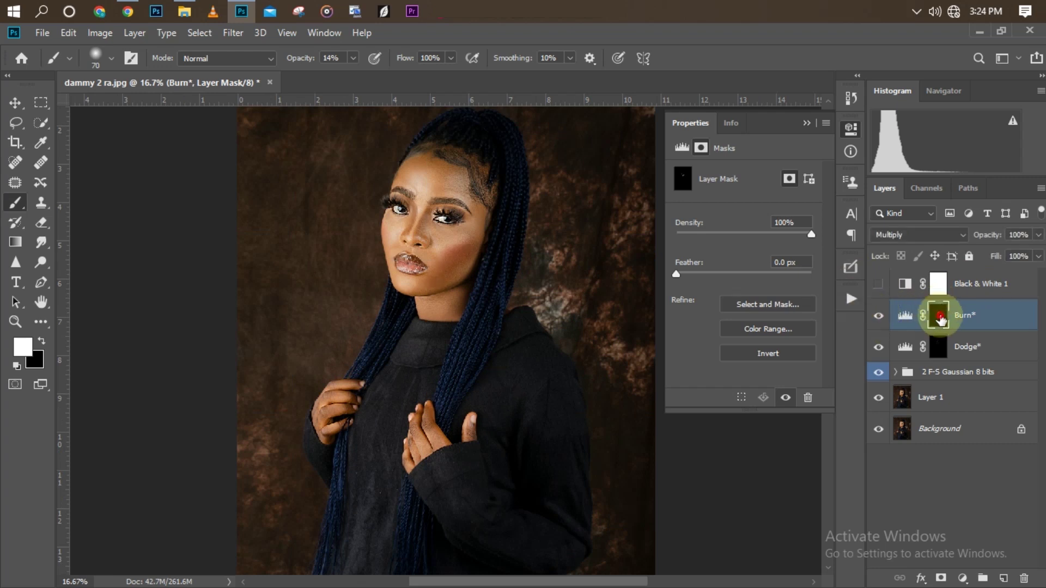
{"action": "left_click", "coordinate": [939, 316]}
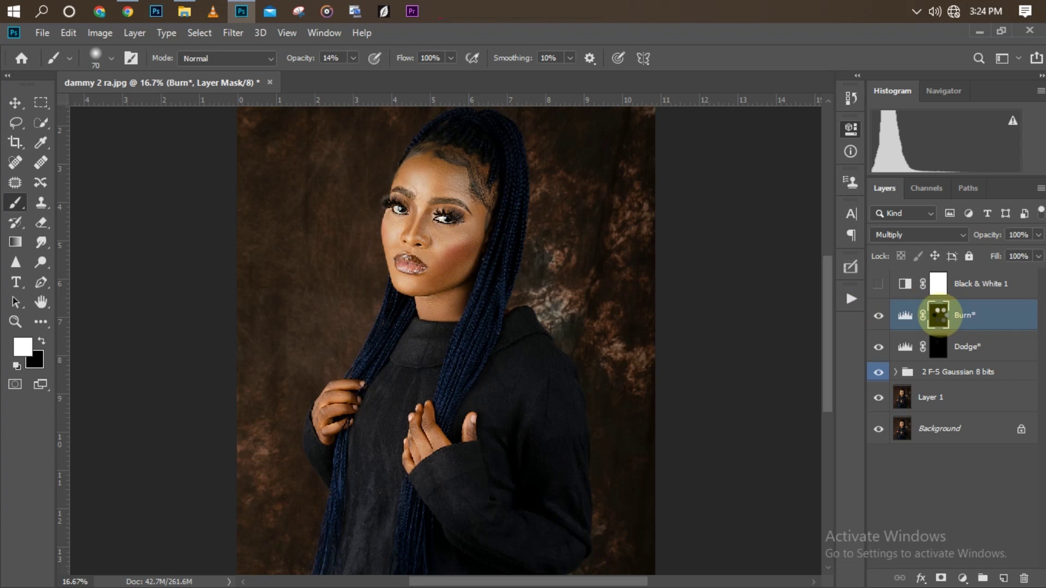
- Feather the Burn* mask by 13.2 px in Select and Mask
{"action": "double_click", "coordinate": [938, 316]}
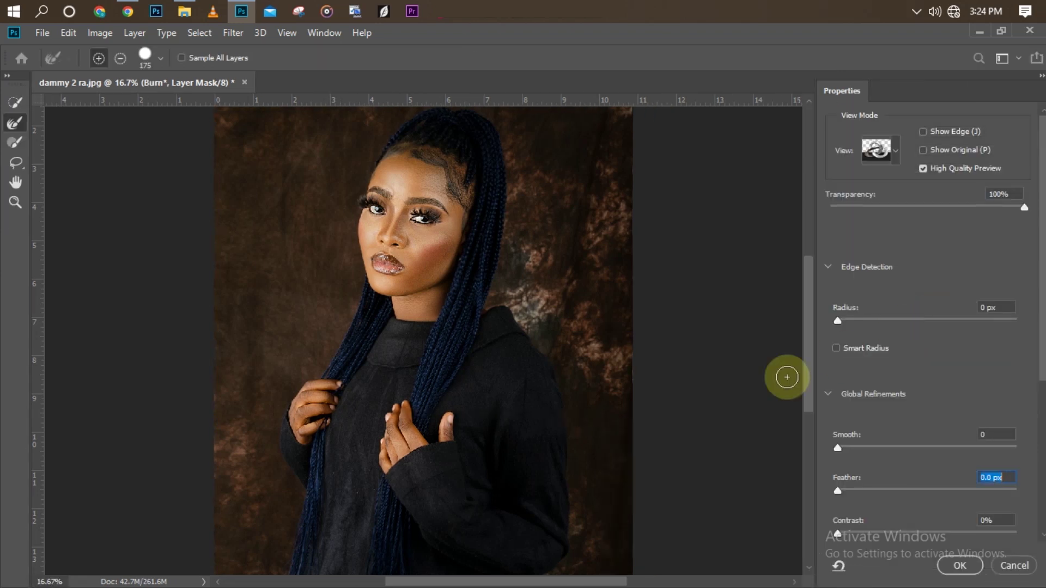
{"action": "left_click", "coordinate": [911, 490]}
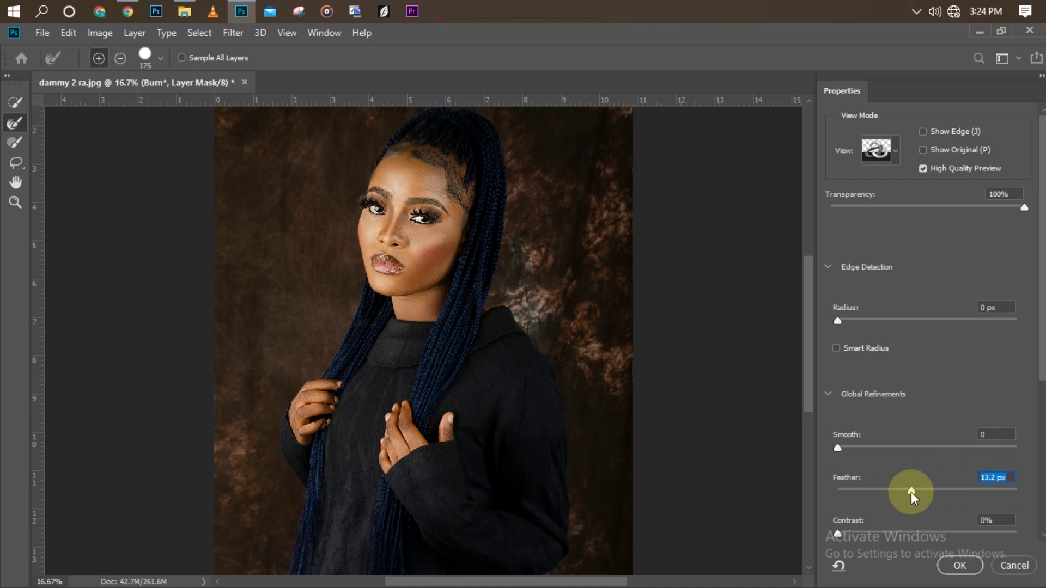
{"action": "left_click", "coordinate": [960, 566]}
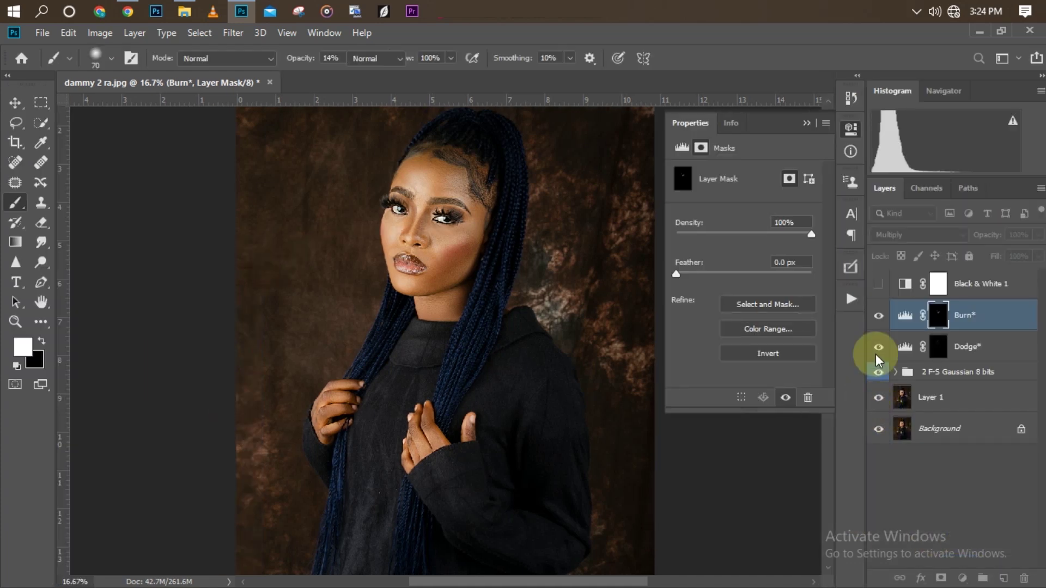
- Merge the Gaussian group, Dodge and Burn layers with Ctrl+E and toggle the result to compare
{"action": "left_click", "coordinate": [925, 376]}
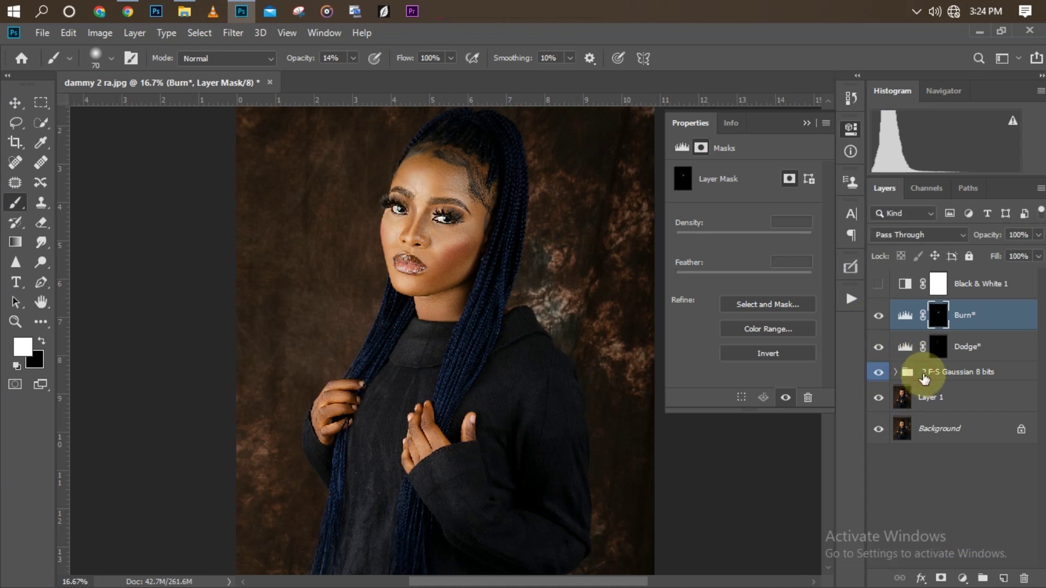
{"action": "left_click", "coordinate": [974, 322], "text": "shift"}
{"action": "key", "text": "ctrl+e"}
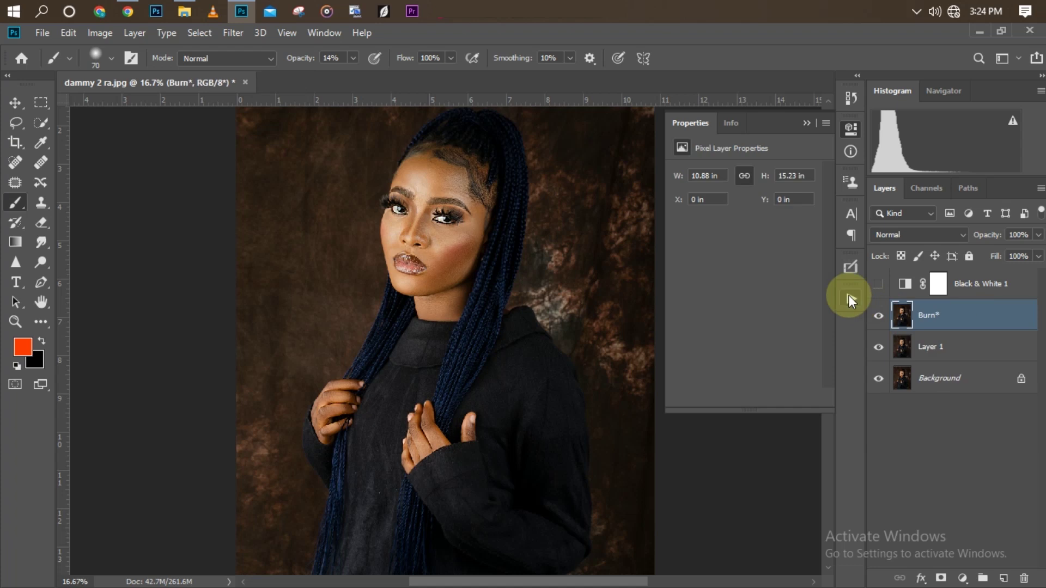
{"action": "left_click", "coordinate": [879, 321]}
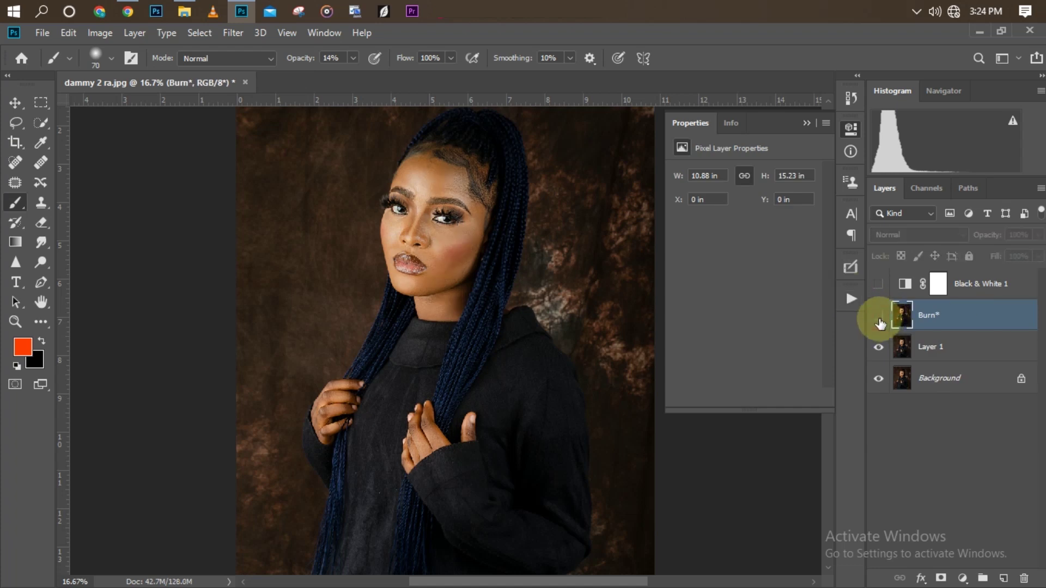
{"action": "left_click", "coordinate": [878, 318]}
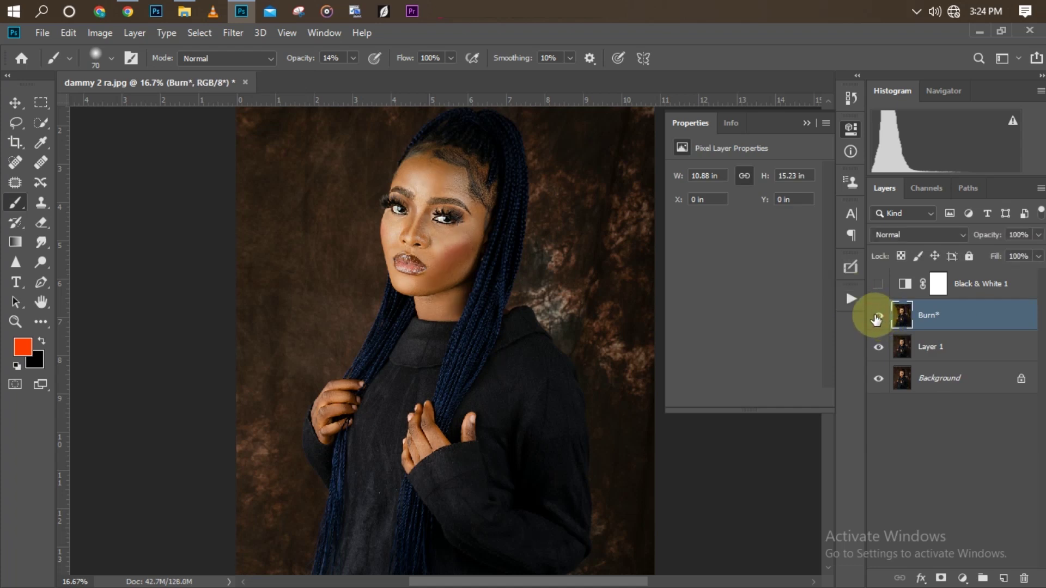
- Compare the merged Burn* layer on and off up close, then view the whole portrait
{"action": "key", "text": "ctrl+plus"}
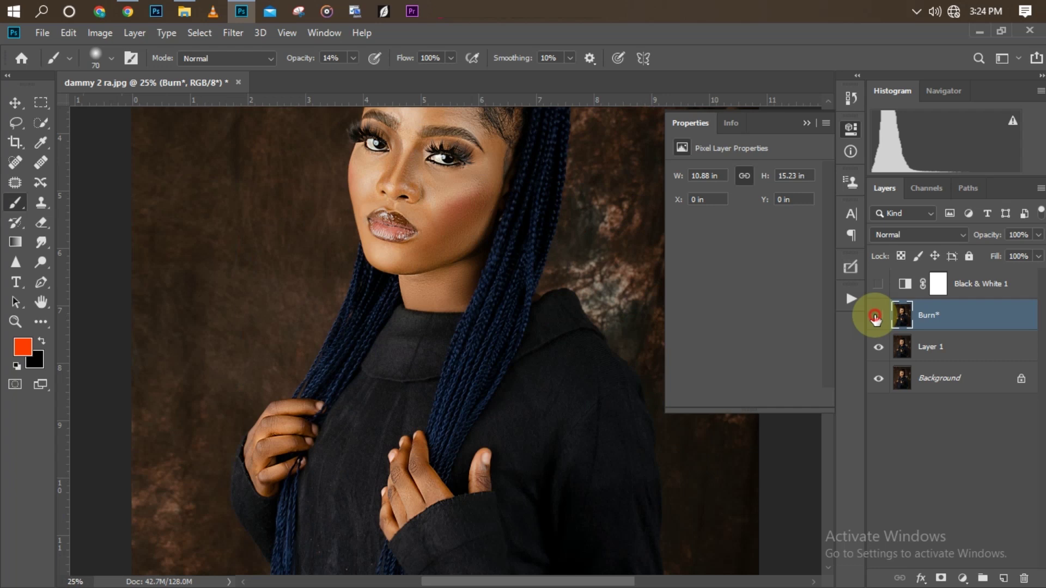
{"action": "left_click", "coordinate": [876, 319]}
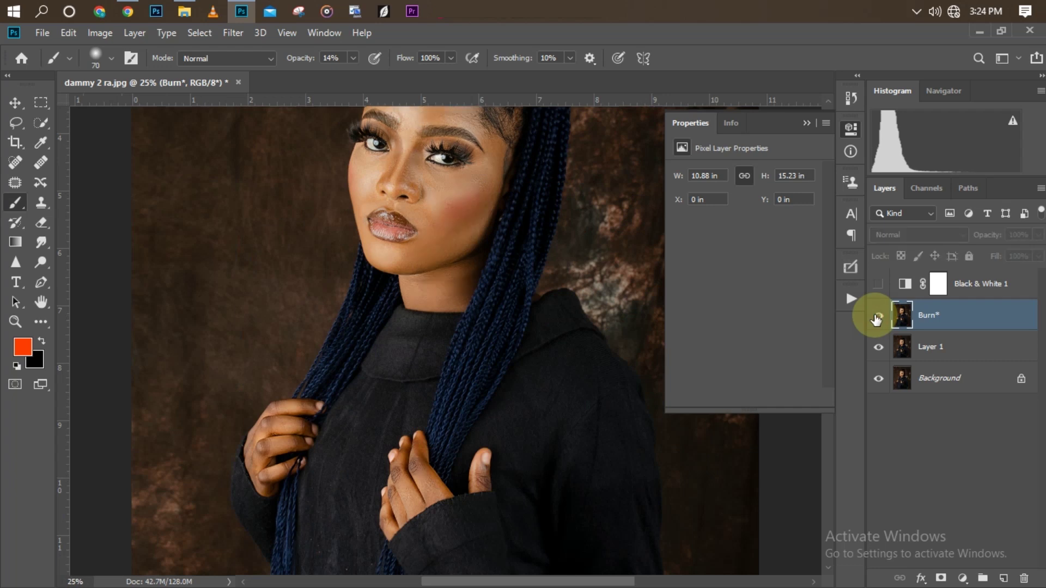
{"action": "left_click", "coordinate": [877, 318]}
{"action": "key", "text": "ctrl+minus"}
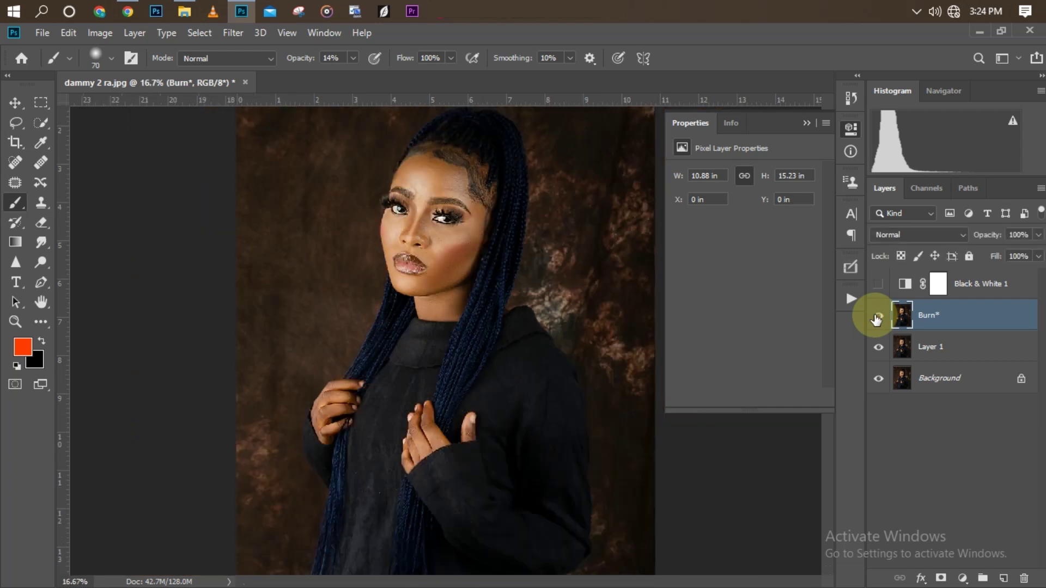
{"action": "key", "text": "ctrl+minus"}
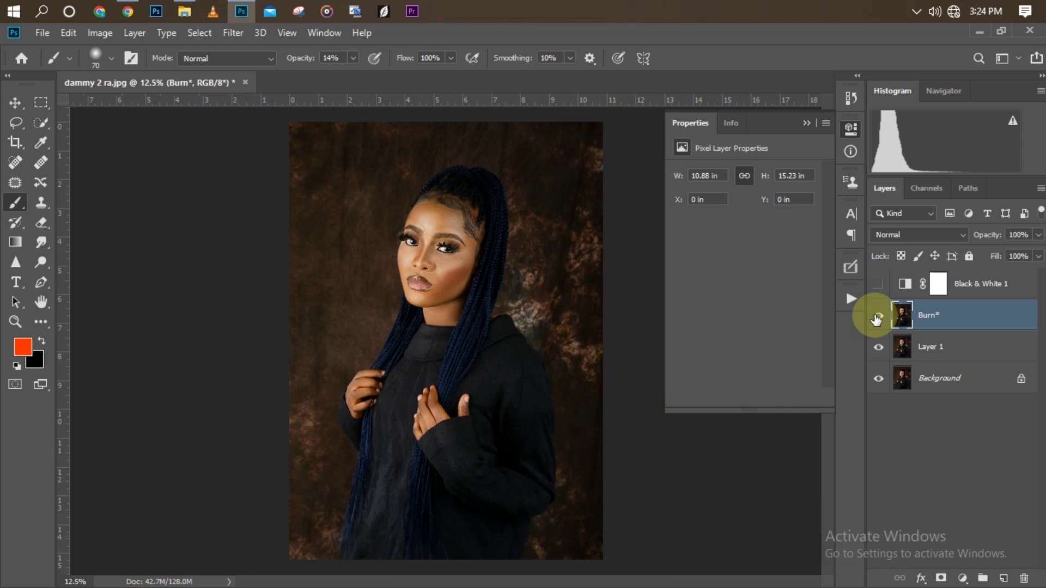
{"action": "key", "text": "ctrl+plus"}
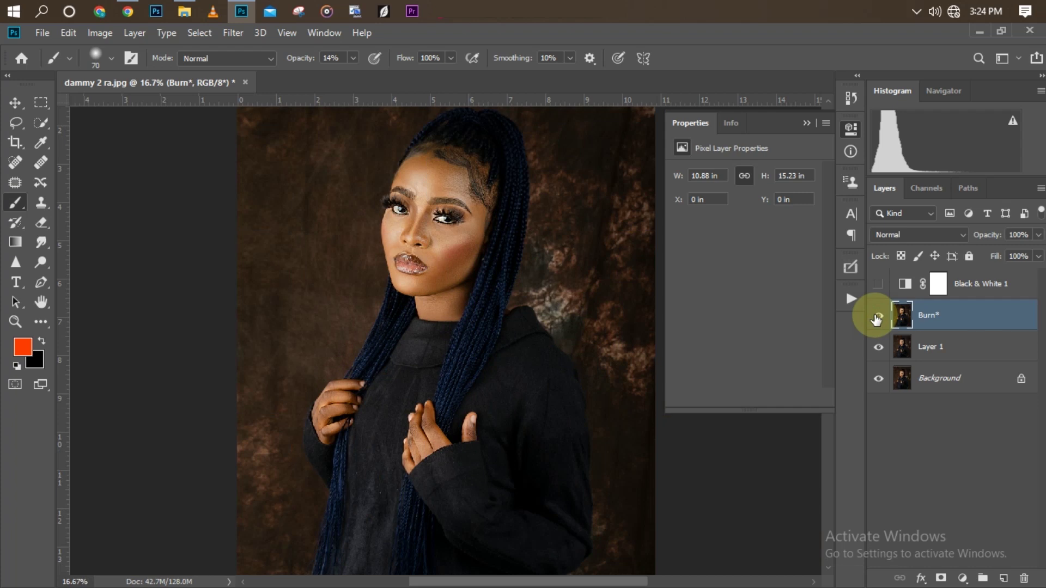
{"action": "key", "text": "ctrl+minus"}
{"action": "key", "text": "ctrl+plus"}
{"action": "key", "text": "ctrl+minus"}
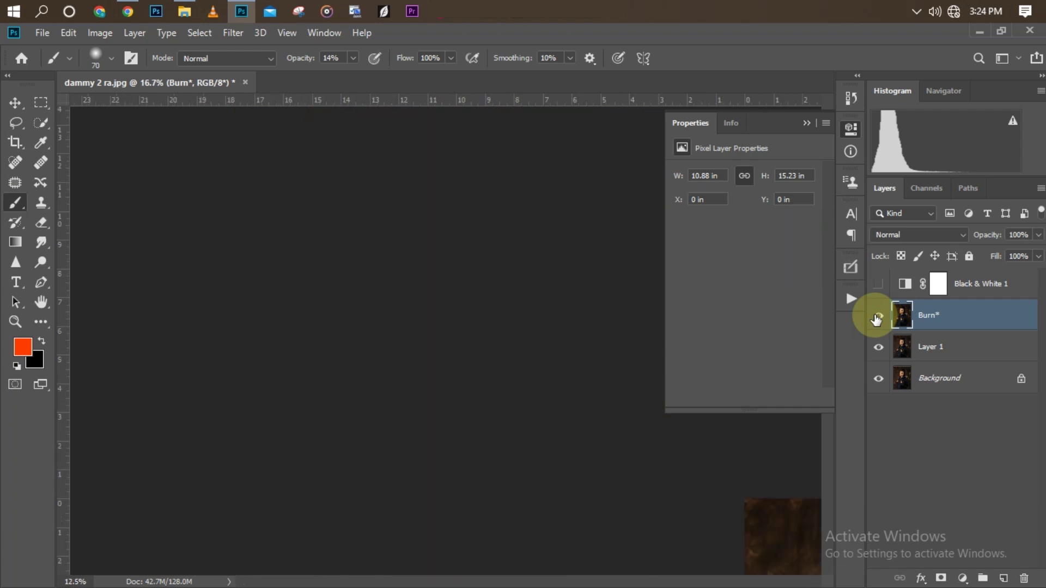
{"action": "key", "text": "ctrl+minus"}
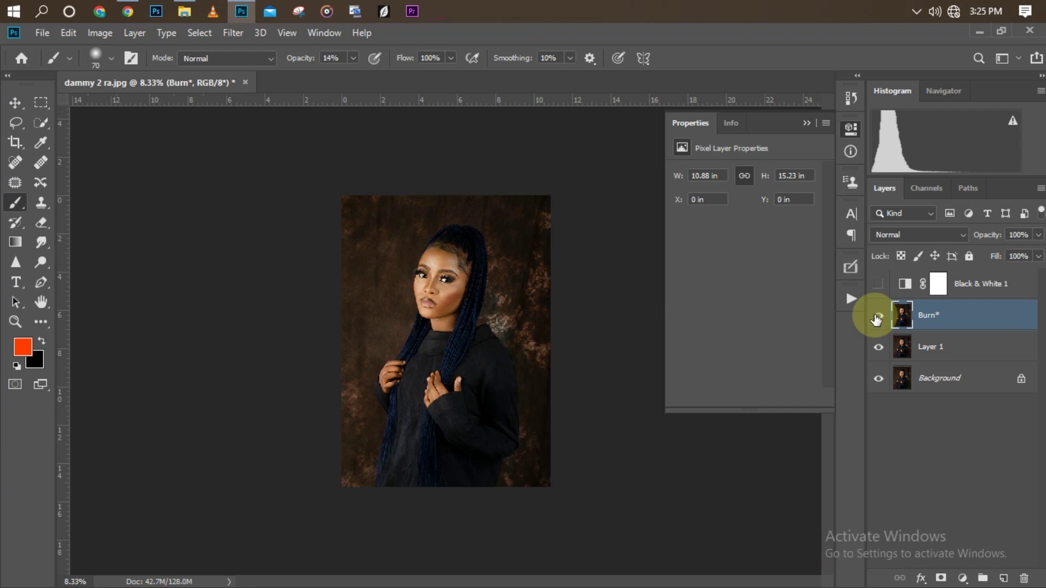
- Delete the Black & White 1 layer and duplicate Burn* as Burn* copy
{"action": "left_click", "coordinate": [980, 287]}
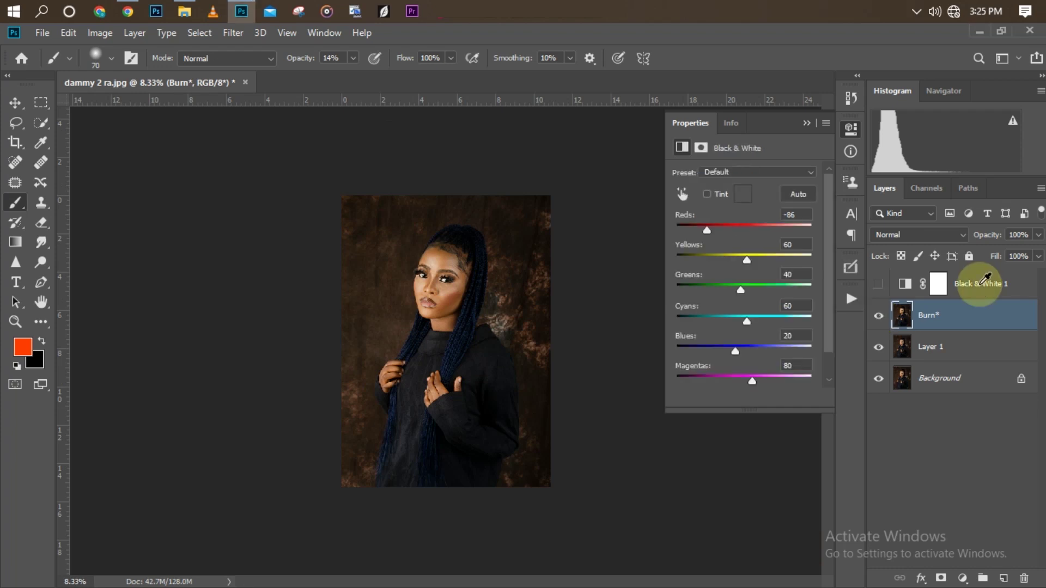
{"action": "key", "text": "Delete"}
{"action": "key", "text": "ctrl+plus"}
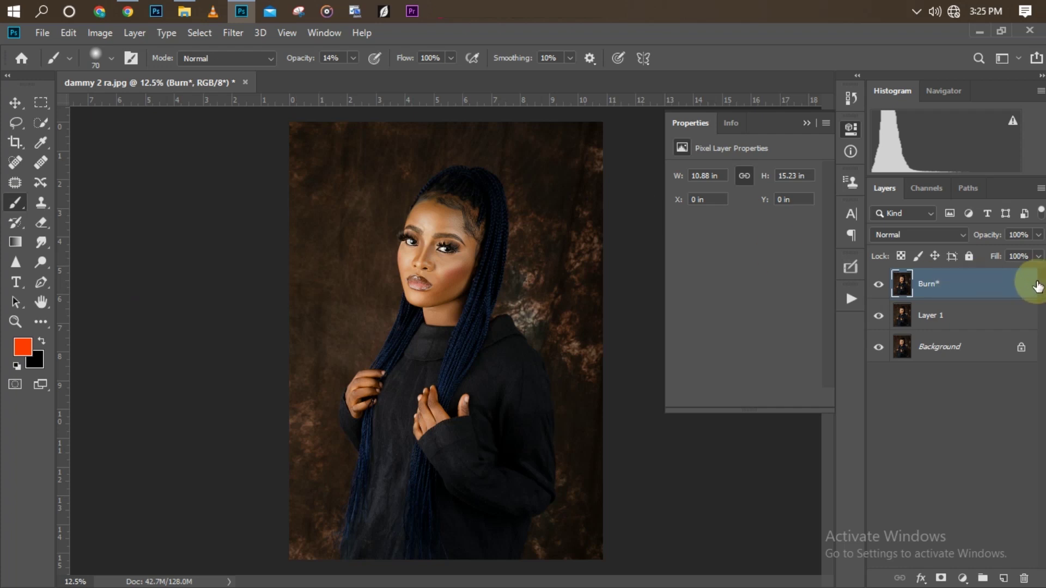
{"action": "key", "text": "ctrl+j"}
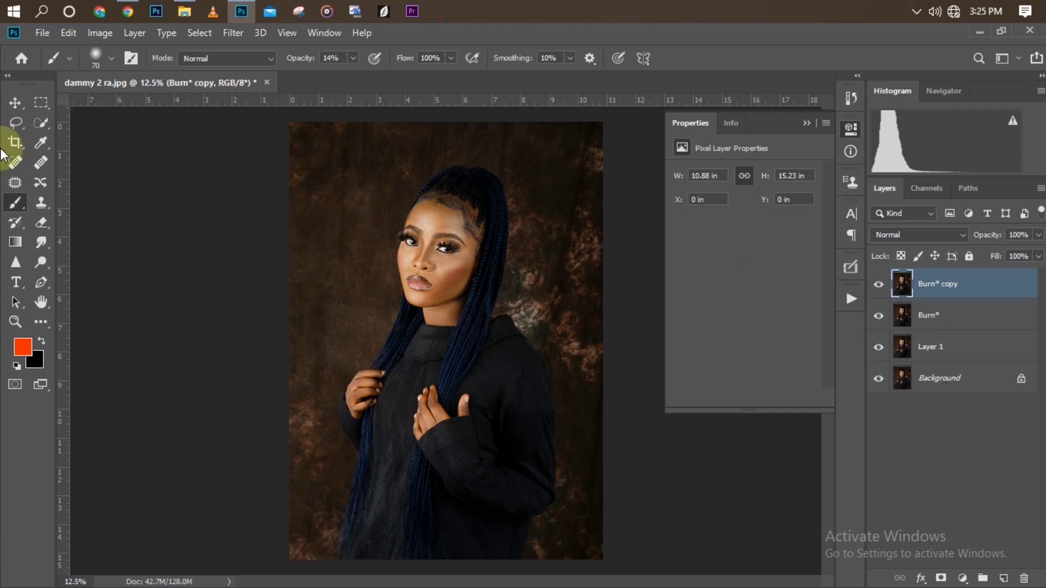
- Select the woman with the Quick Selection tool's Select Subject
{"action": "left_click", "coordinate": [41, 123]}
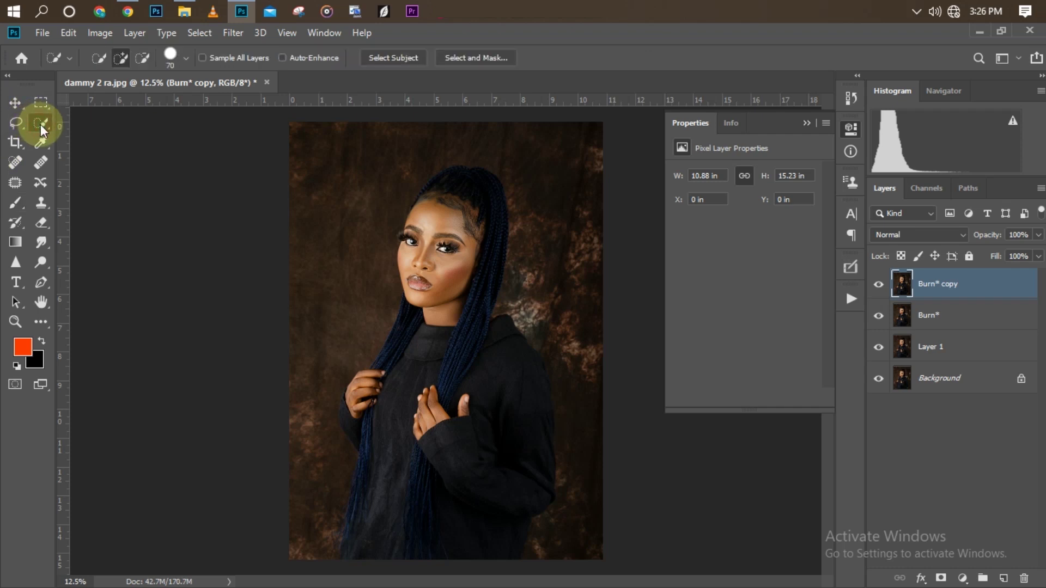
{"action": "left_click", "coordinate": [389, 58]}
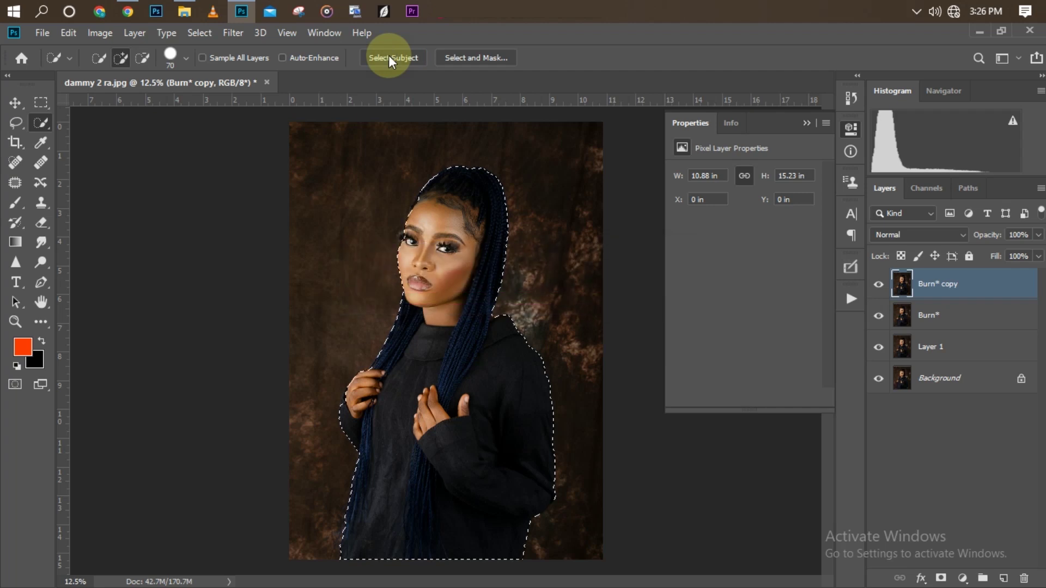
{"action": "key", "text": "ctrl+plus"}
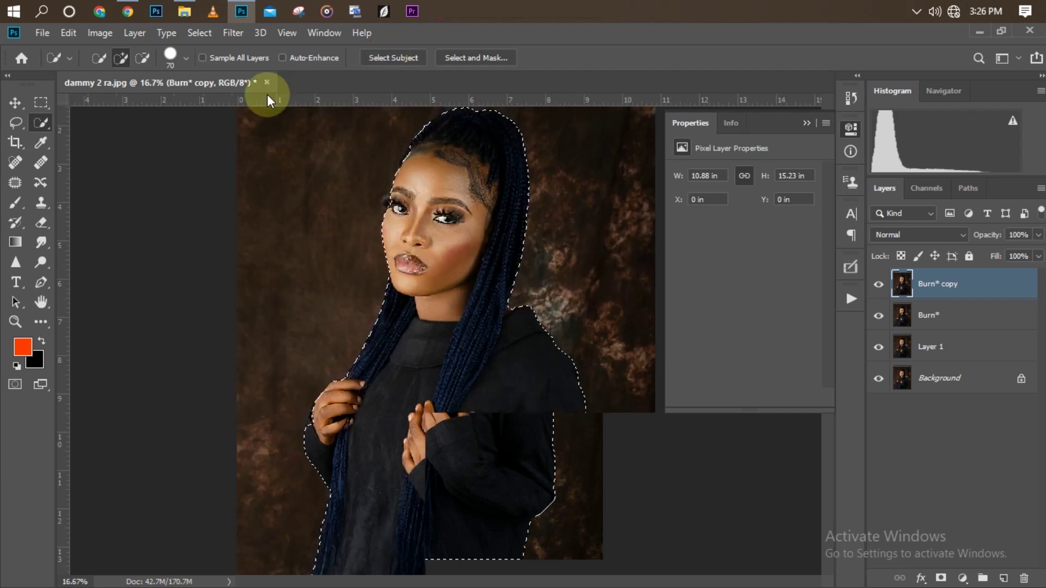
{"action": "key", "text": "ctrl+minus"}
{"action": "key", "text": "ctrl+plus"}
{"action": "key", "text": "ctrl+plus"}
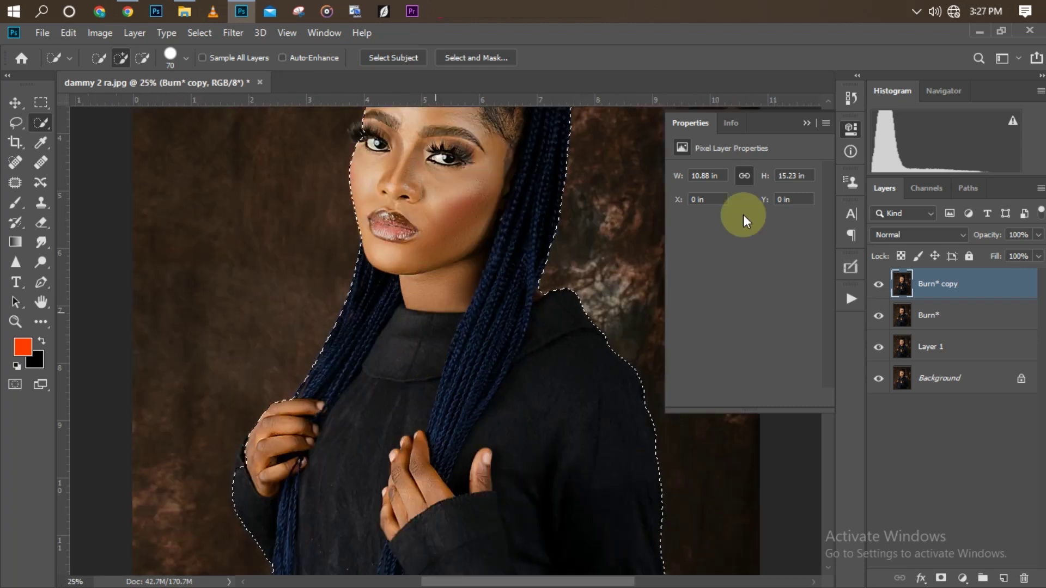
{"action": "left_click", "coordinate": [807, 123]}
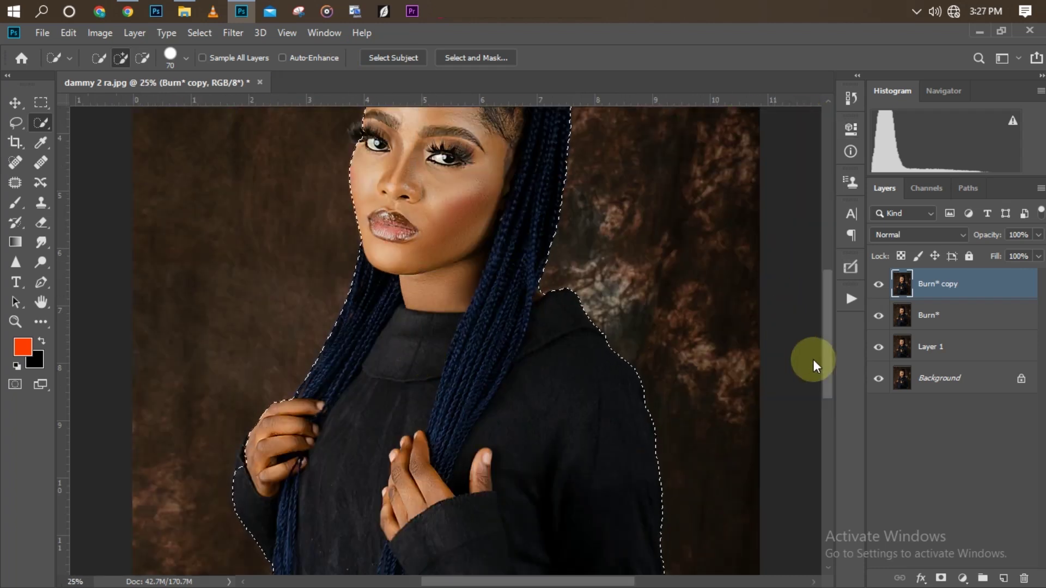
{"action": "scroll", "coordinate": [832, 348], "scroll_direction": "up", "scroll_amount": 5}
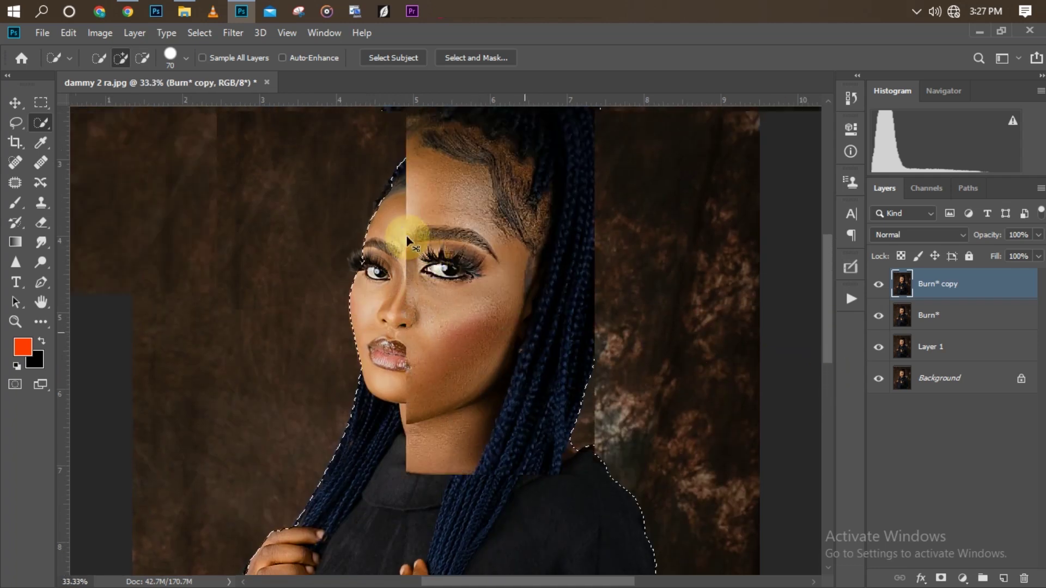
- Extend the selection up to the hairline and around the left eyelashes
{"action": "key", "text": "ctrl+plus"}
{"action": "mouse_move", "coordinate": [357, 163]}
{"action": "left_mouse_down"}
{"action": "mouse_move", "coordinate": [385, 125]}
{"action": "mouse_move", "coordinate": [376, 233]}
{"action": "mouse_move", "coordinate": [336, 235]}
{"action": "left_mouse_up"}
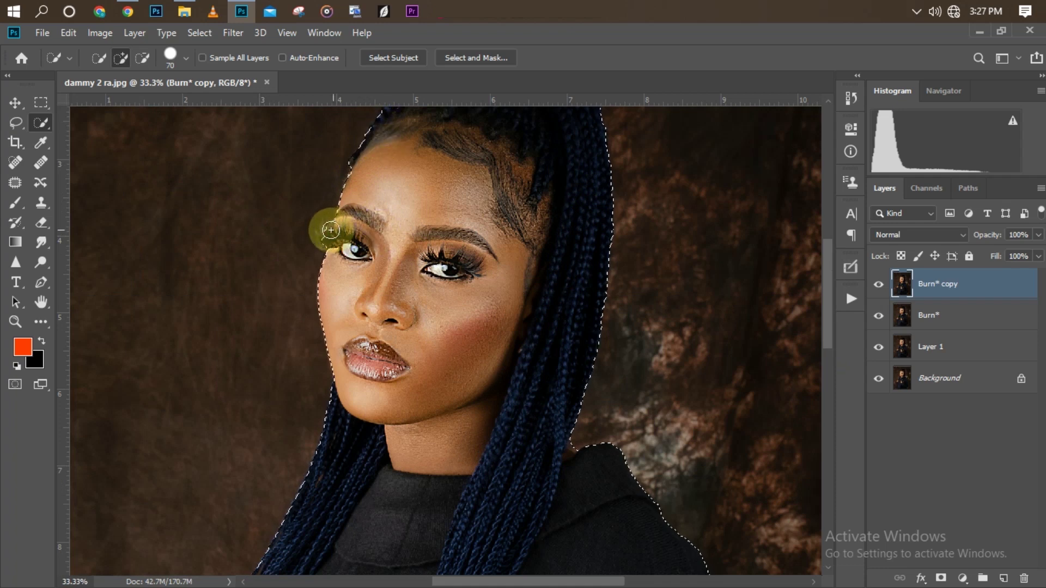
{"action": "left_click", "coordinate": [327, 238]}
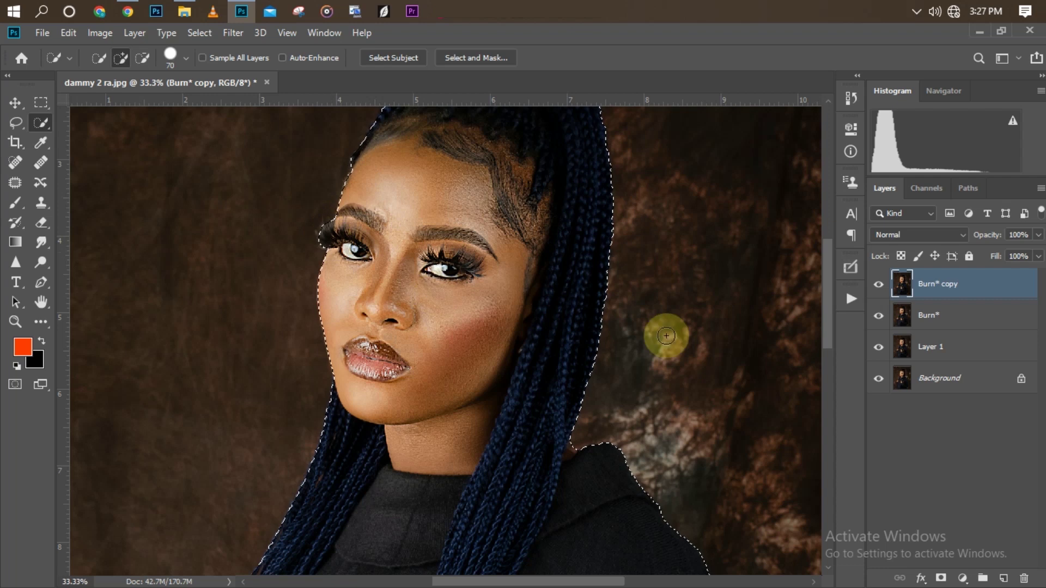
{"action": "scroll", "coordinate": [812, 367], "scroll_direction": "down", "scroll_amount": 3}
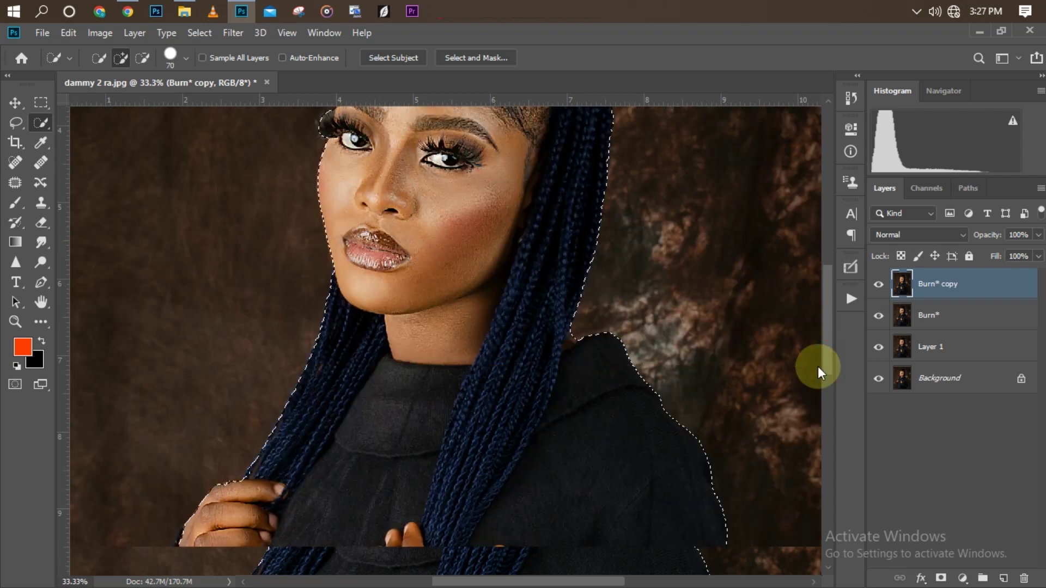
{"action": "key", "text": "ctrl+minus"}
{"action": "scroll", "coordinate": [817, 366], "scroll_direction": "up", "scroll_amount": 1}
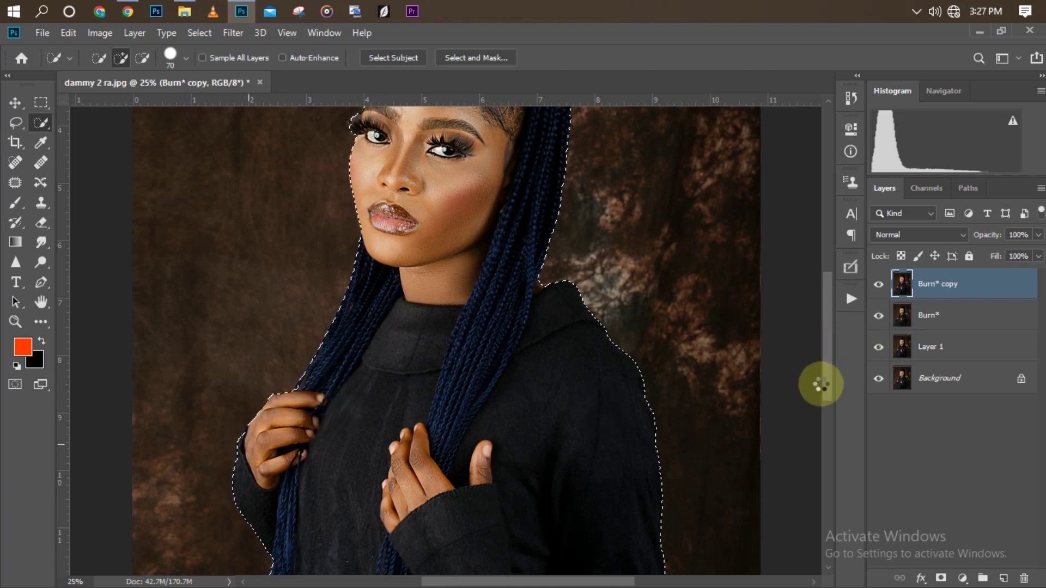
{"action": "key", "text": "ctrl+minus"}
{"action": "key", "text": "ctrl+minus"}
{"action": "key", "text": "ctrl+minus"}
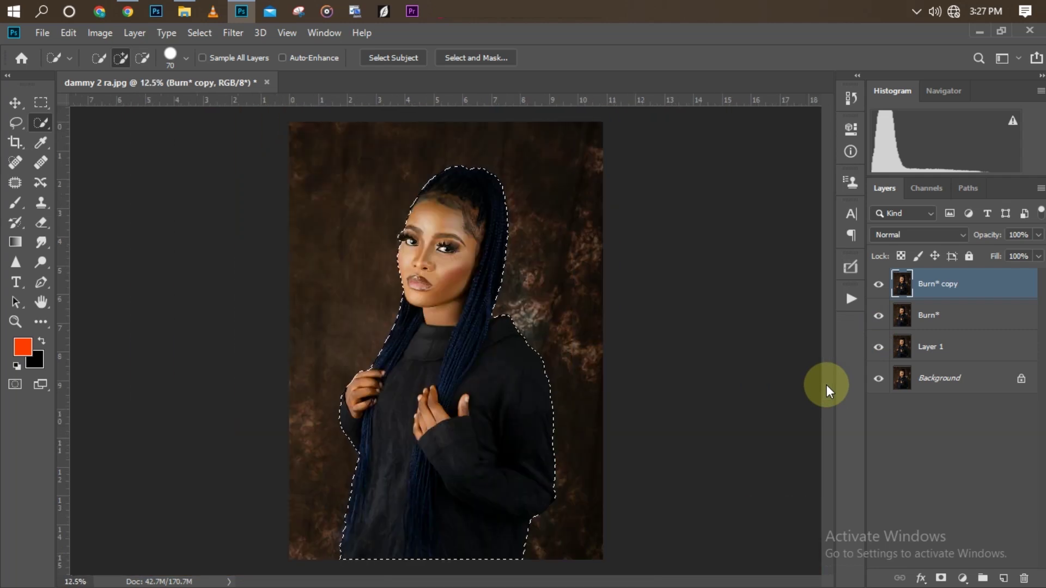
{"action": "key", "text": "ctrl+plus"}
- Put the selected subject on a new Layer 2 and view it alone to check the cut-out
{"action": "key", "text": "ctrl+shift+alt+n"}
{"action": "key", "text": "ctrl+alt+shift+e"}
{"action": "key", "text": "ctrl+d"}
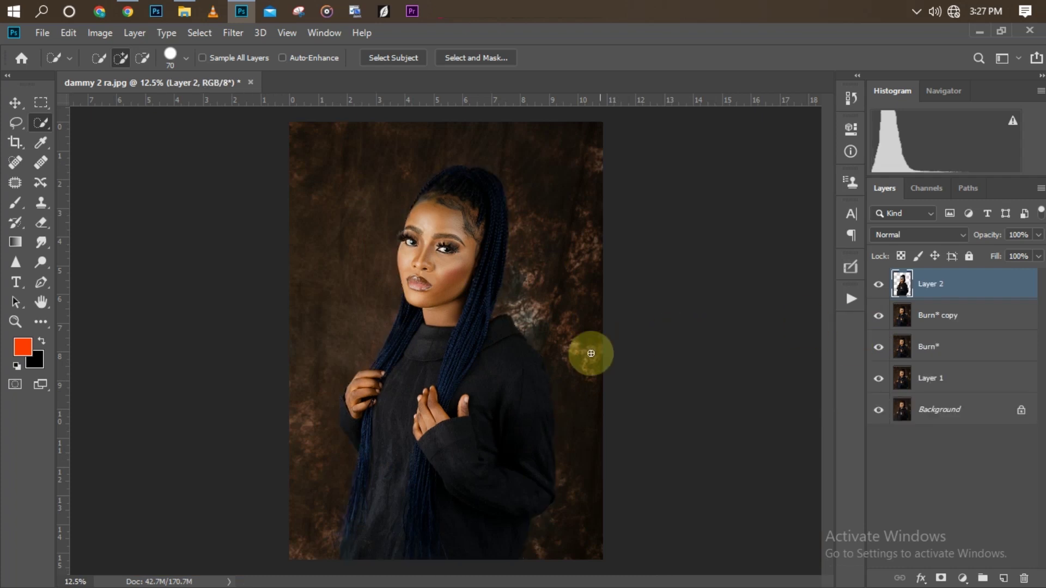
{"action": "left_click_drag", "start_coordinate": [875, 316], "coordinate": [882, 419]}
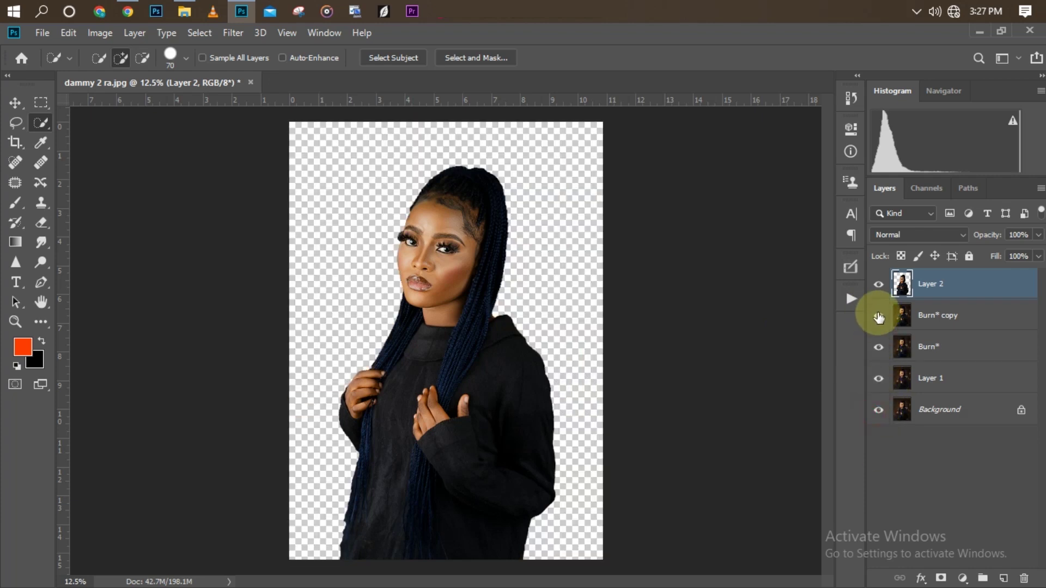
{"action": "left_click_drag", "start_coordinate": [878, 315], "coordinate": [888, 406]}
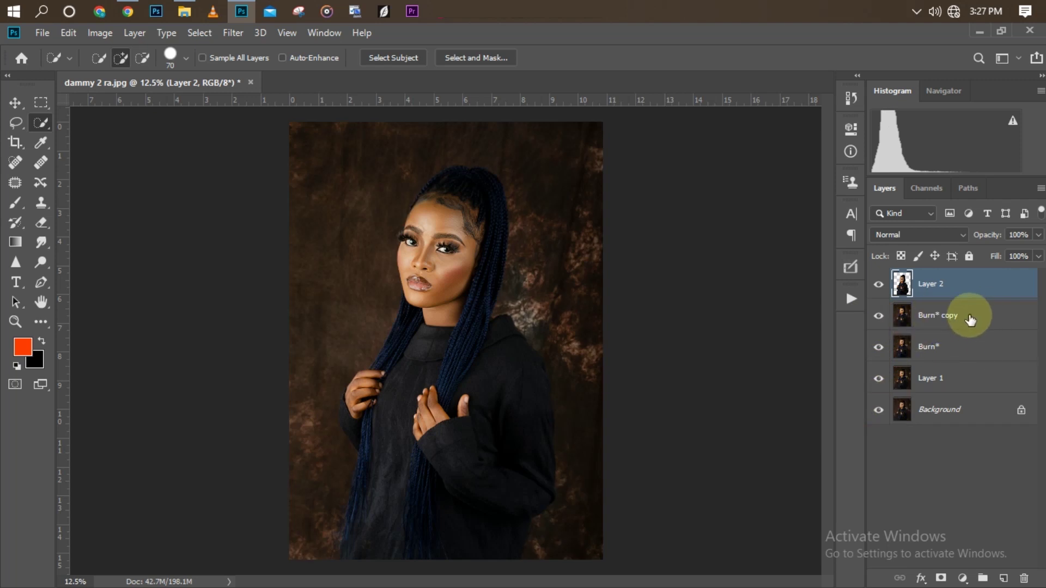
- Load Layer 2's outline, expand it by 8 px, and delete that area from Burn* copy
{"action": "mouse_move", "coordinate": [999, 317]}
{"action": "left_mouse_down"}
{"action": "mouse_move", "coordinate": [908, 297]}
{"action": "mouse_move", "coordinate": [901, 285]}
{"action": "left_mouse_up"}
{"action": "left_click", "coordinate": [900, 285], "text": "ctrl"}
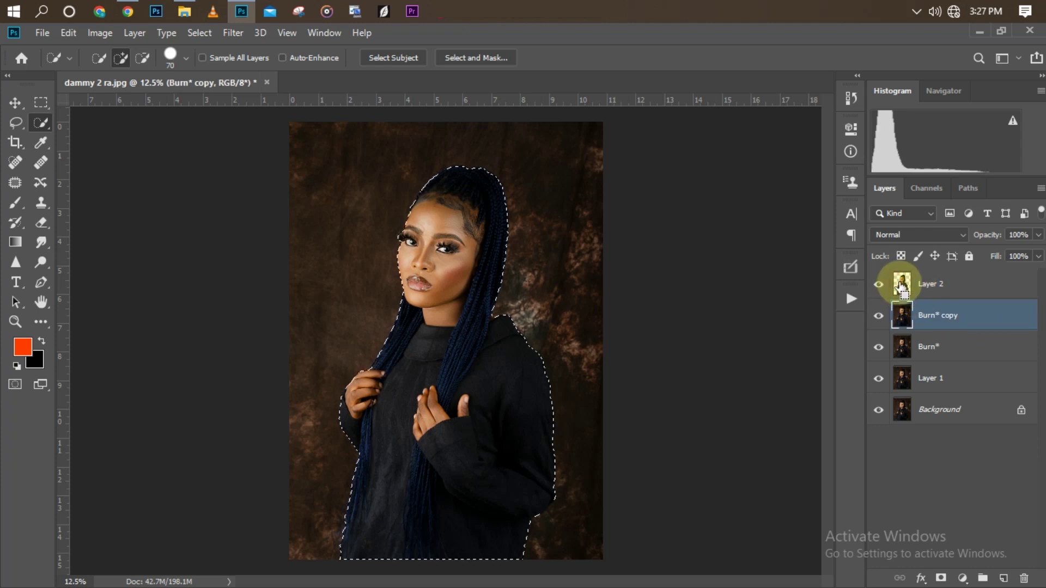
{"action": "left_click", "coordinate": [200, 34]}
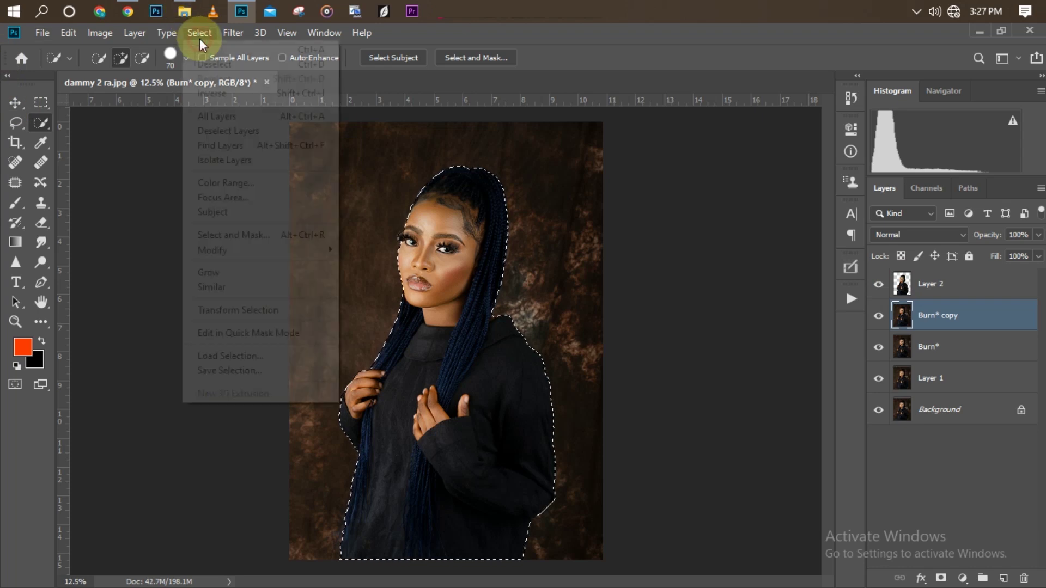
{"action": "mouse_move", "coordinate": [292, 258]}
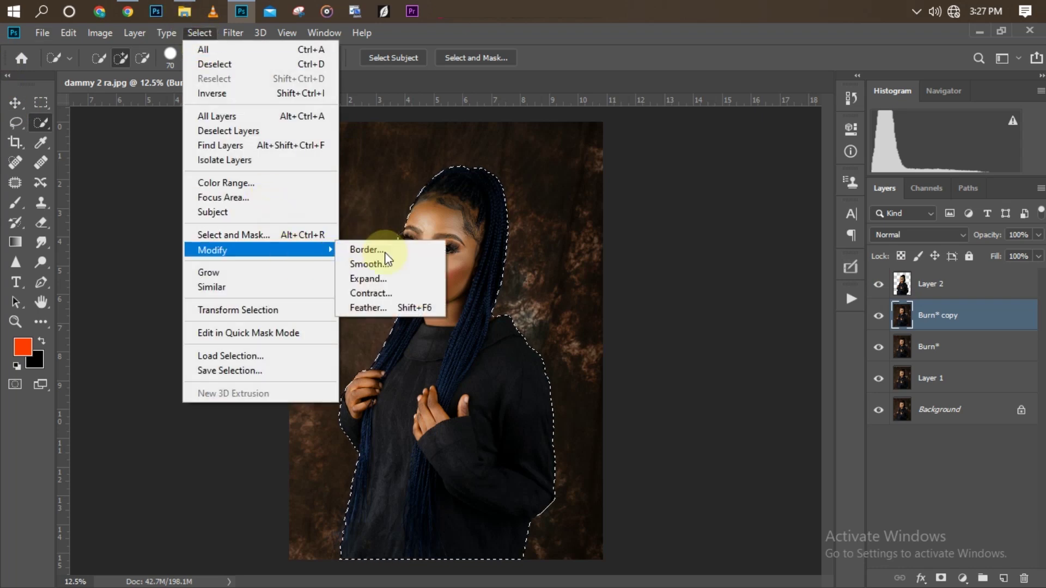
{"action": "left_click", "coordinate": [372, 281]}
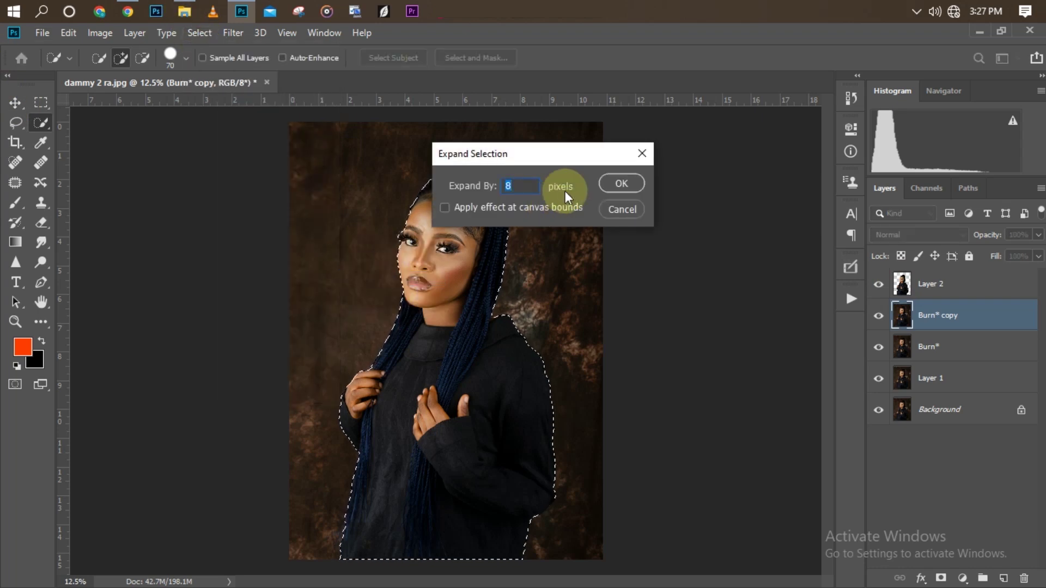
{"action": "key", "text": "Return"}
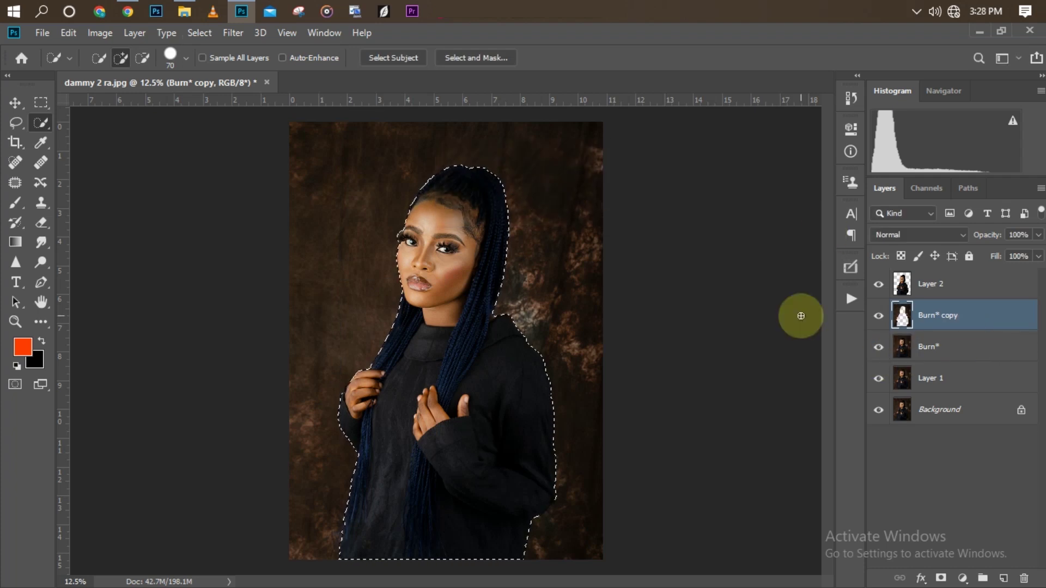
{"action": "key", "text": "Delete"}
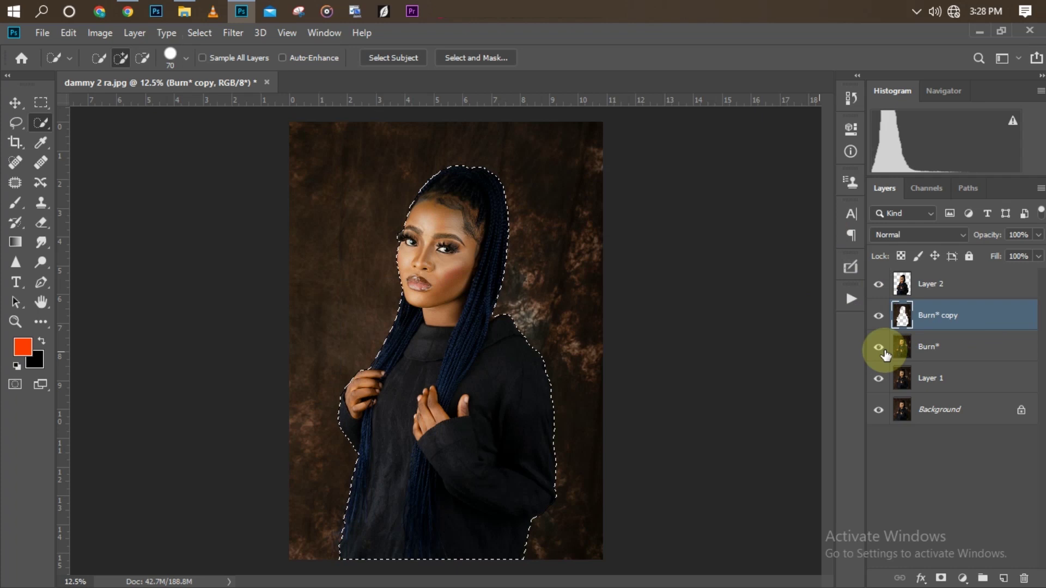
- Deselect and toggle layer visibility to confirm Burn* copy holds only the backdrop
{"action": "left_click_drag", "start_coordinate": [878, 347], "coordinate": [878, 412]}
{"action": "key", "text": "ctrl+d"}
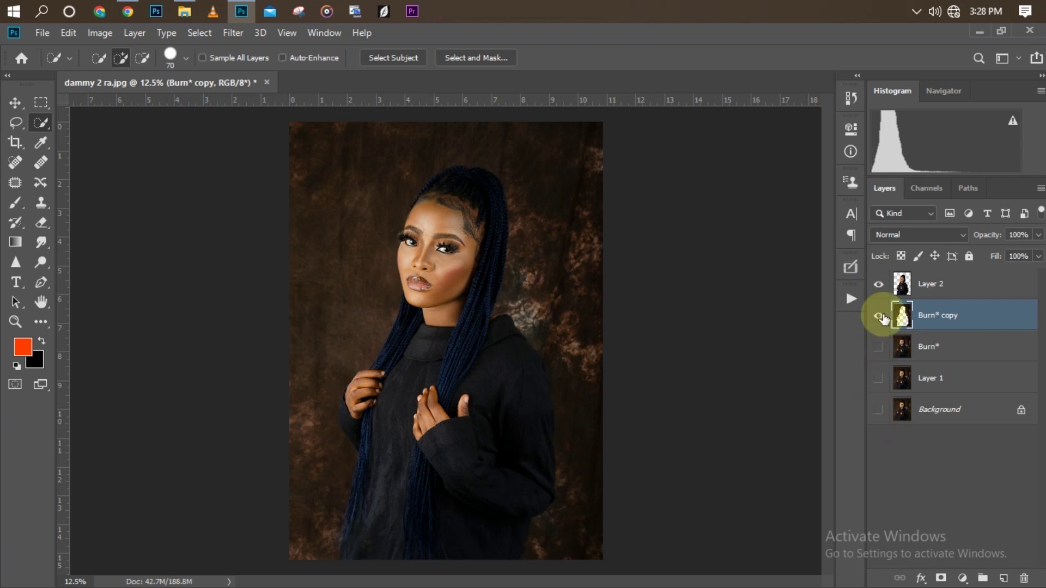
{"action": "left_click", "coordinate": [878, 284]}
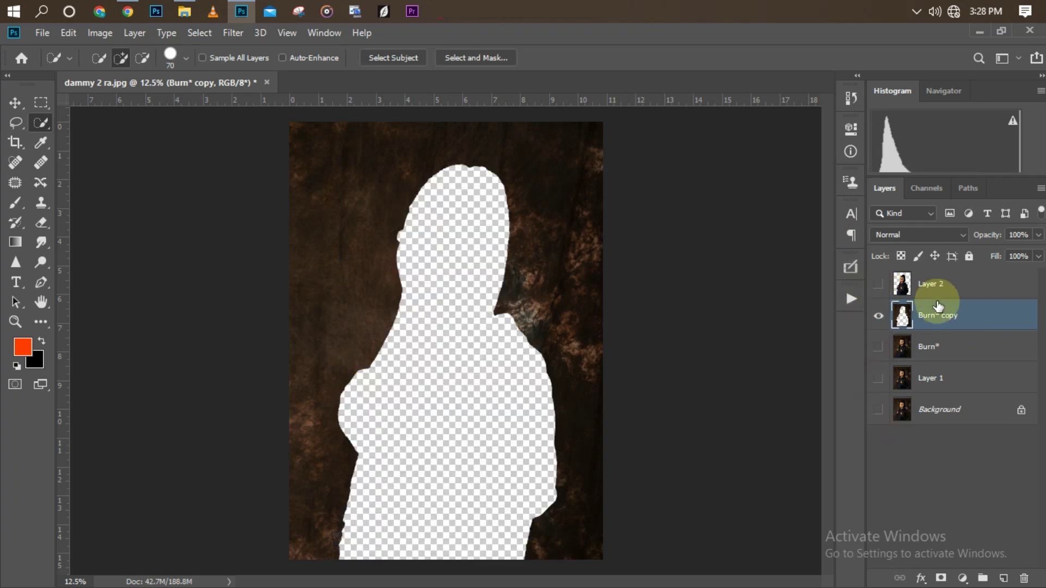
{"action": "left_click_drag", "start_coordinate": [878, 351], "coordinate": [878, 411]}
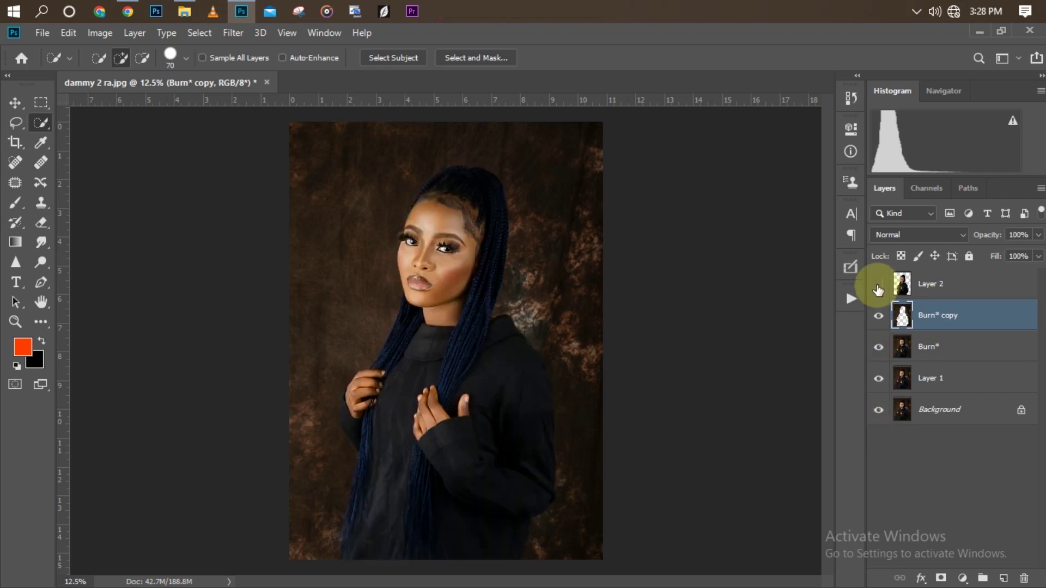
{"action": "left_click", "coordinate": [232, 33]}
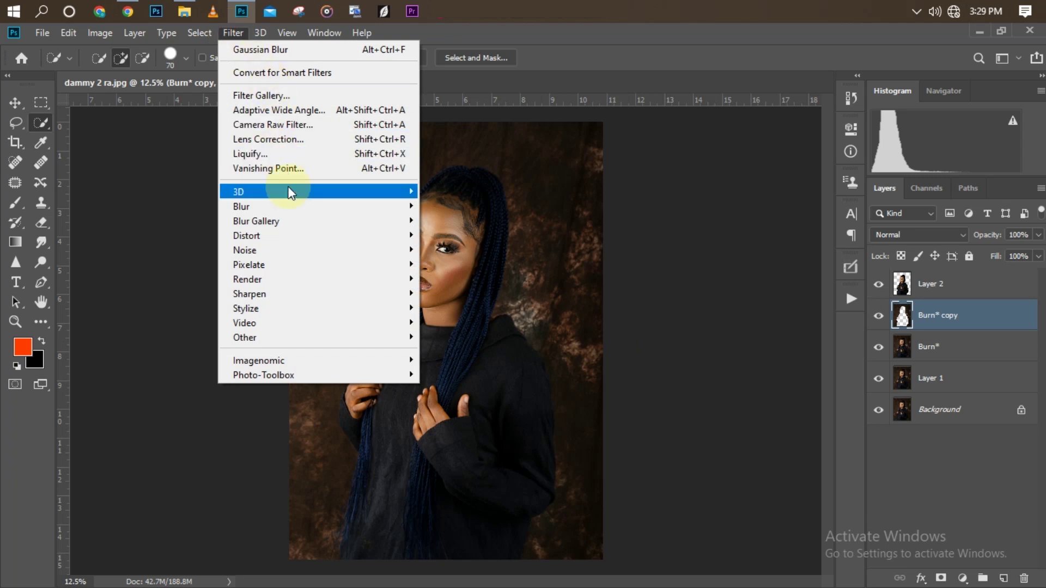
- Apply a Gaussian Blur of radius 30 pixels to the Burn* copy backdrop layer
{"action": "mouse_move", "coordinate": [315, 206]}
{"action": "left_click", "coordinate": [467, 263]}
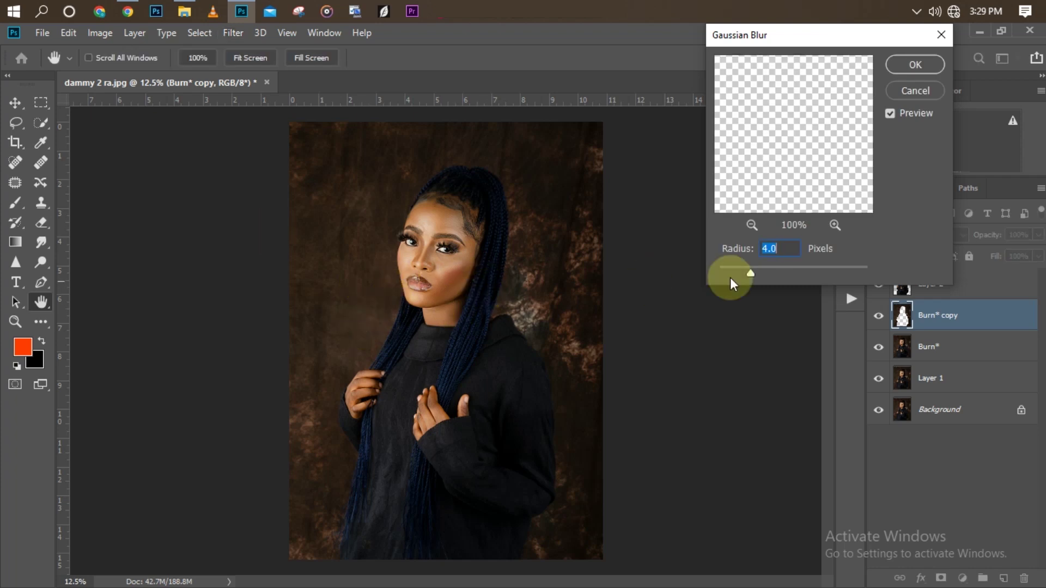
{"action": "left_click", "coordinate": [797, 267]}
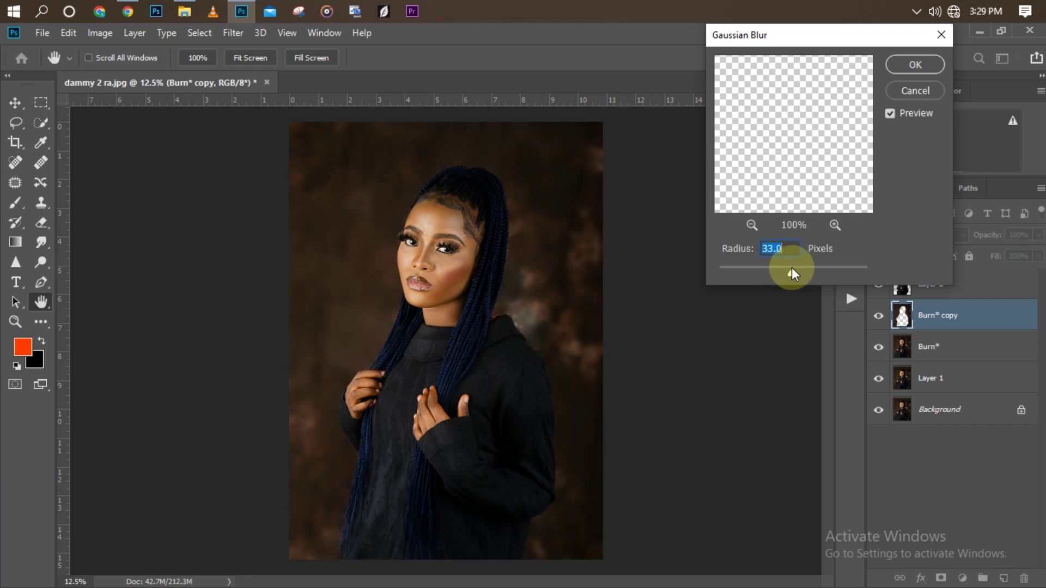
{"action": "key", "text": "Down"}
{"action": "key", "text": "Down"}
{"action": "key", "text": "Down"}
{"action": "key", "text": "Down"}
{"action": "key", "text": "Down"}
{"action": "key", "text": "Down"}
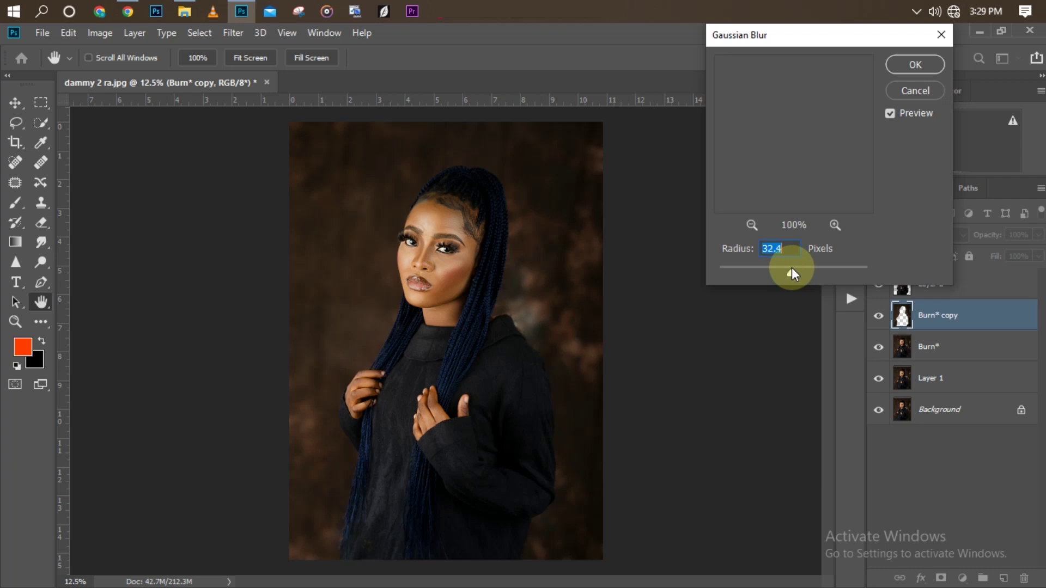
{"action": "key", "text": "Down"}
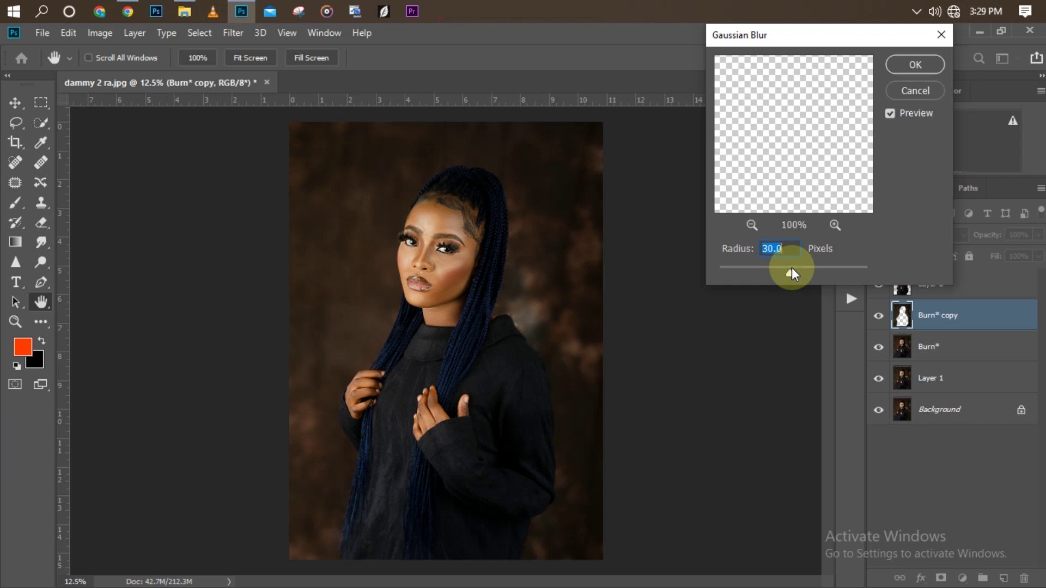
{"action": "key", "text": "Return"}
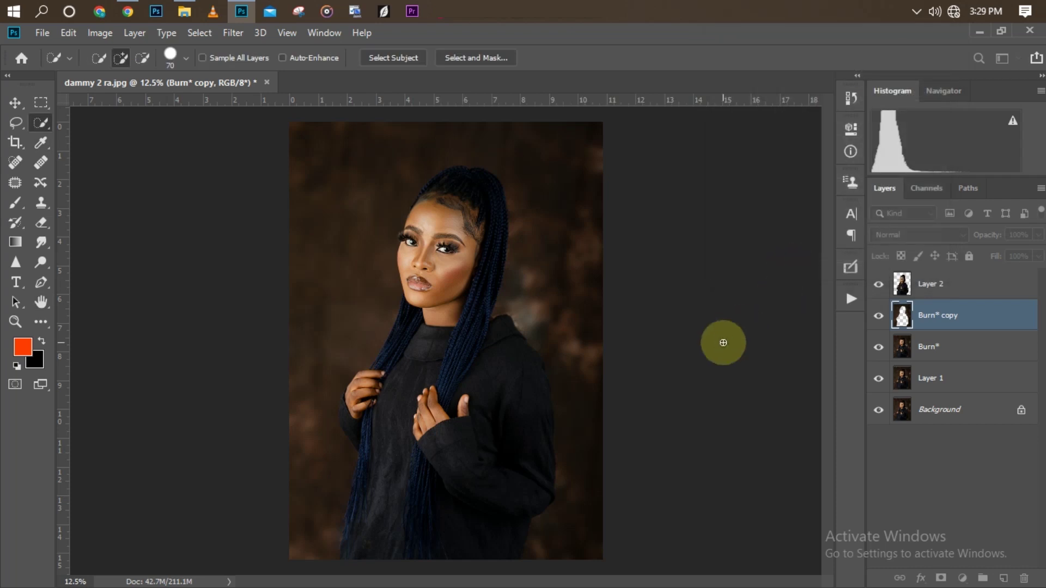
- Select the Burn*, Burn* copy and Layer 2 layers and merge them with Ctrl+E
{"action": "left_click", "coordinate": [949, 349]}
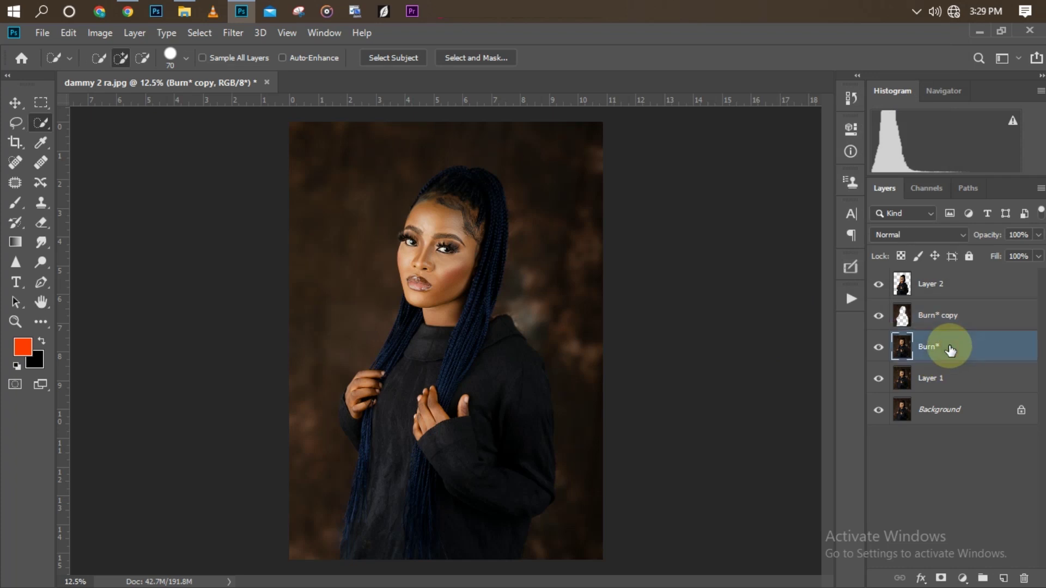
{"action": "left_click", "coordinate": [948, 284], "text": "shift"}
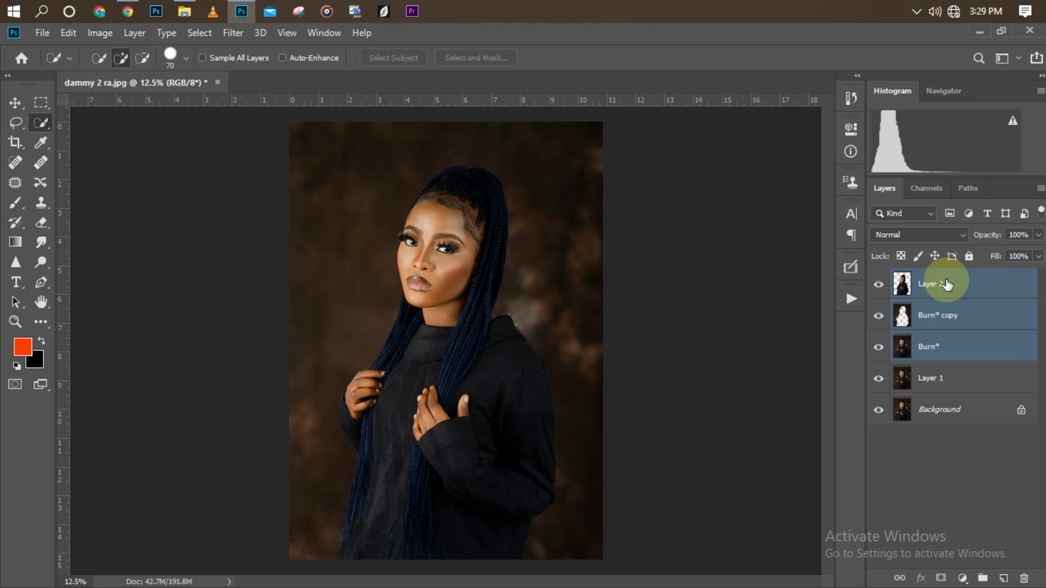
{"action": "key", "text": "ctrl+e"}
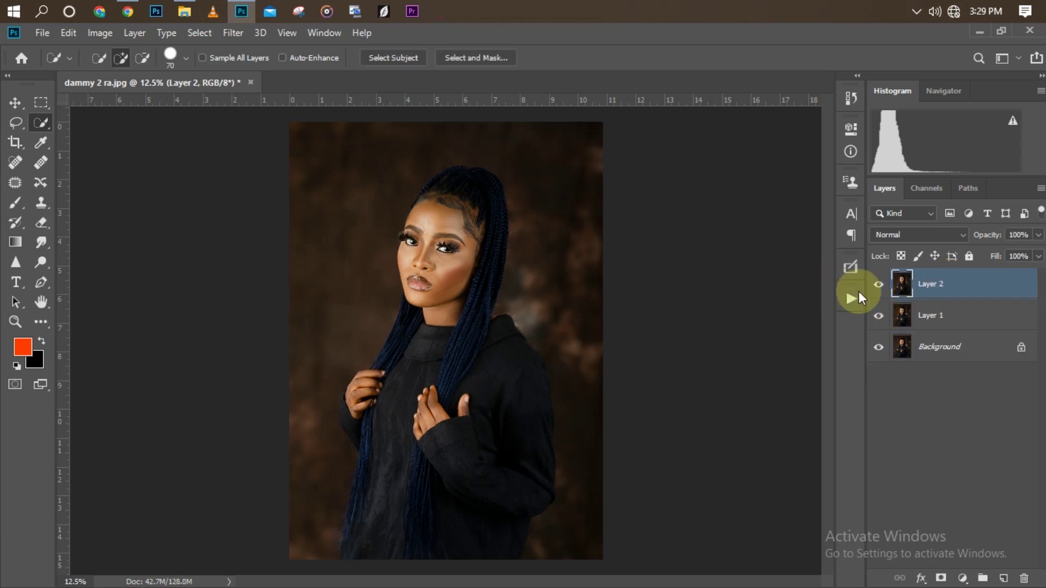
- Trace a freehand lasso selection around the model's head, braids, chest and hands
{"action": "right_click", "coordinate": [18, 125]}
{"action": "left_click", "coordinate": [83, 127]}
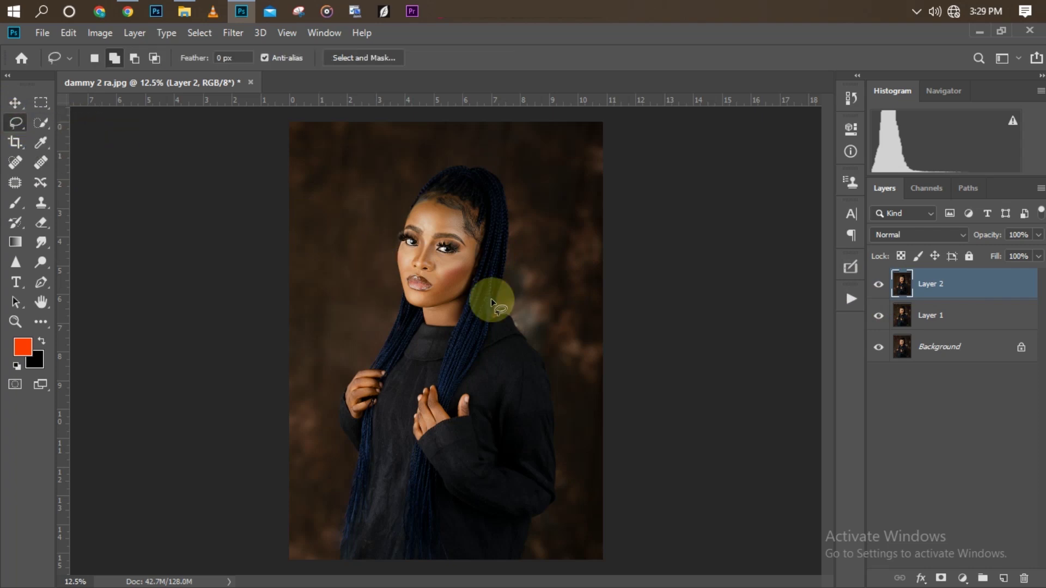
{"action": "key", "text": "ctrl+plus"}
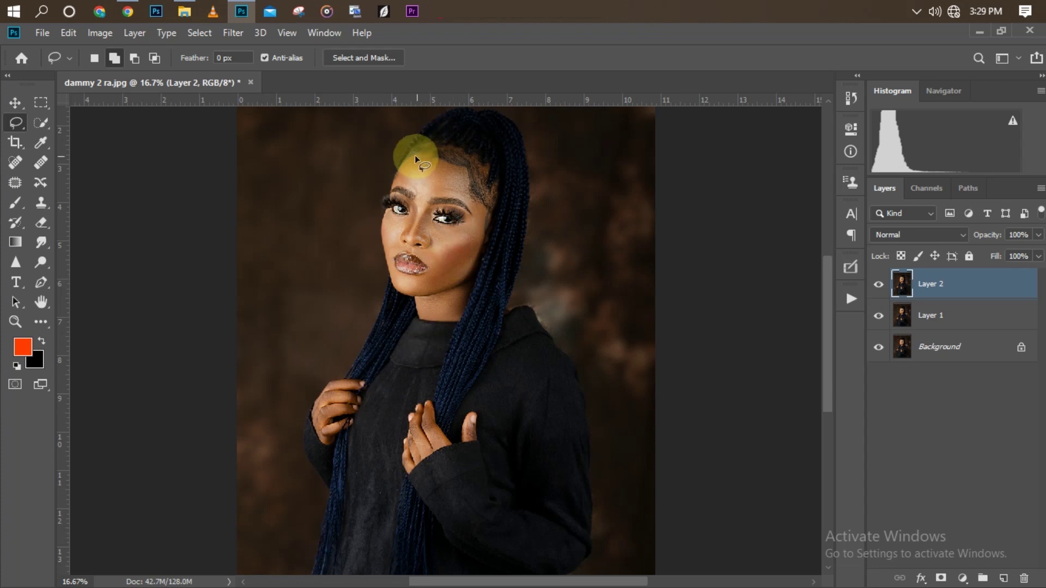
{"action": "mouse_move", "coordinate": [416, 148]}
{"action": "left_mouse_down"}
{"action": "mouse_move", "coordinate": [454, 129]}
{"action": "mouse_move", "coordinate": [469, 139]}
{"action": "mouse_move", "coordinate": [497, 205]}
{"action": "left_mouse_up"}
{"action": "mouse_move", "coordinate": [475, 352]}
{"action": "left_mouse_down"}
{"action": "mouse_move", "coordinate": [458, 424]}
{"action": "mouse_move", "coordinate": [461, 412]}
{"action": "mouse_move", "coordinate": [485, 414]}
{"action": "mouse_move", "coordinate": [472, 444]}
{"action": "mouse_move", "coordinate": [416, 435]}
{"action": "mouse_move", "coordinate": [430, 404]}
{"action": "left_mouse_up"}
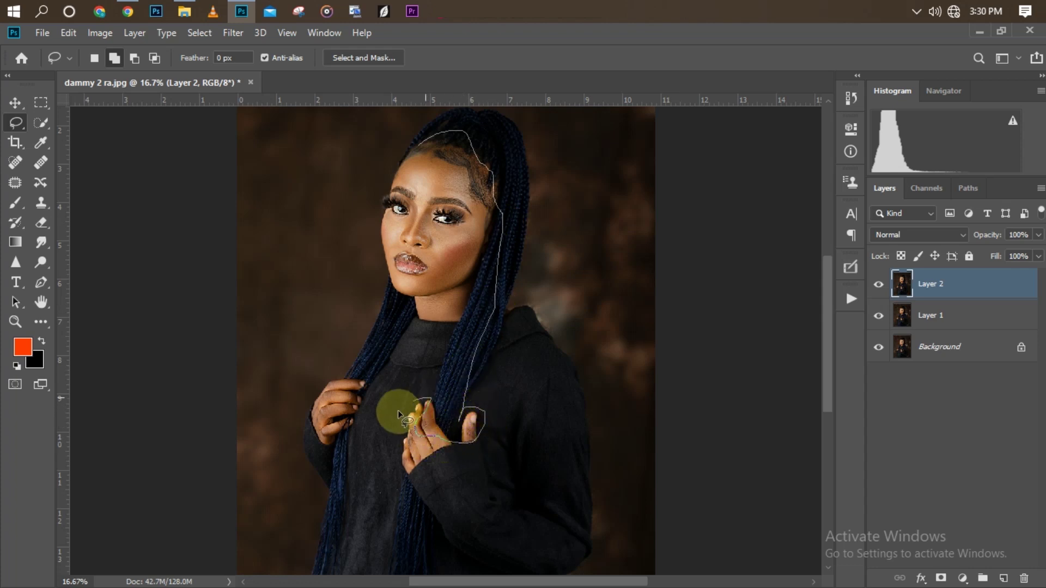
{"action": "left_click_drag", "start_coordinate": [352, 418], "coordinate": [359, 396]}
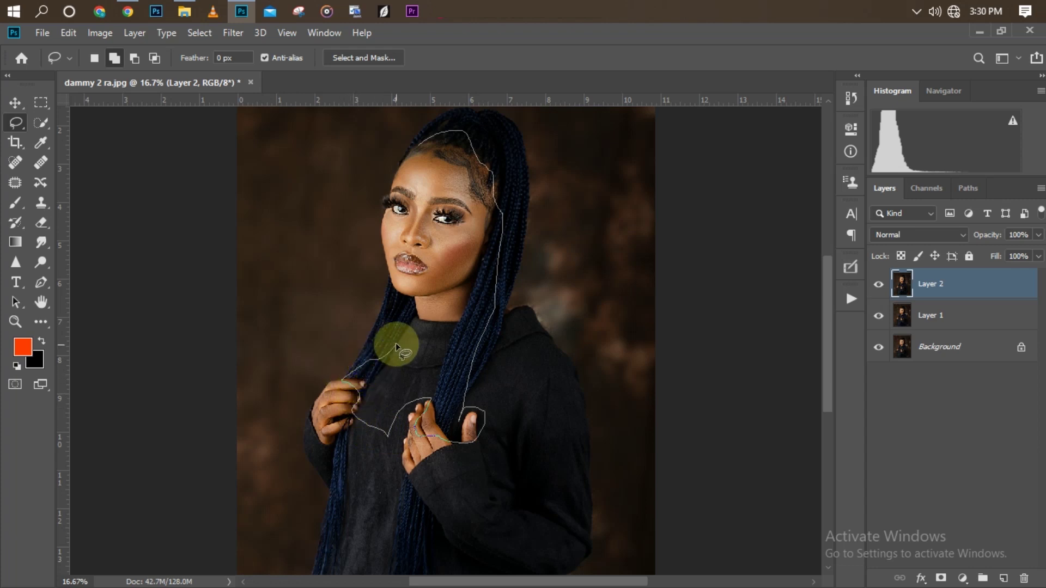
{"action": "mouse_move", "coordinate": [414, 292]}
{"action": "left_mouse_down"}
{"action": "mouse_move", "coordinate": [389, 280]}
{"action": "mouse_move", "coordinate": [380, 241]}
{"action": "left_mouse_up"}
{"action": "left_click_drag", "start_coordinate": [380, 201], "coordinate": [416, 146]}
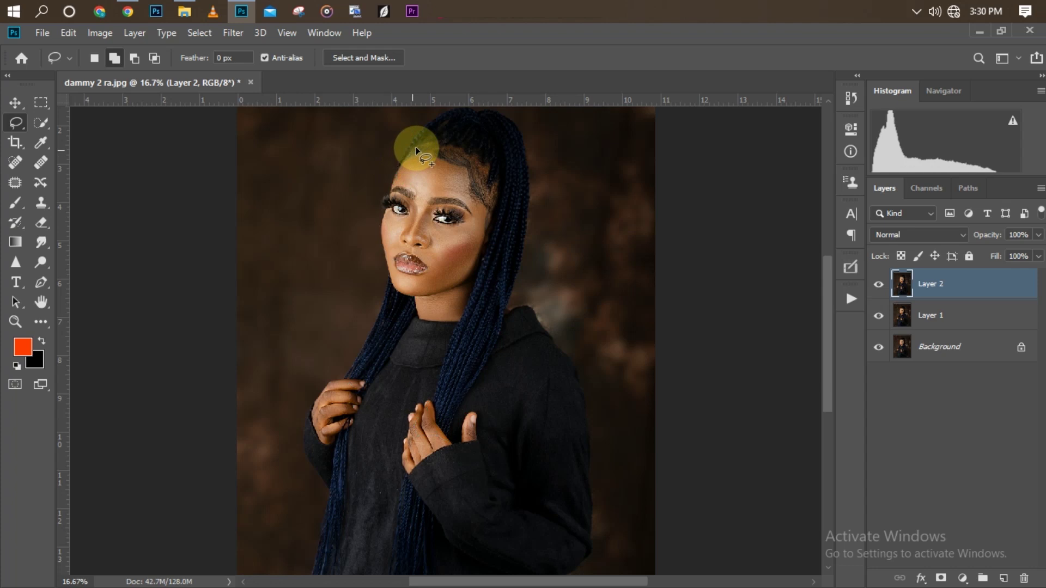
{"action": "key", "text": "ctrl+minus"}
- Subtract the stray area along the hair and neck, then invert the selection to the background
{"action": "key", "text": "ctrl+plus"}
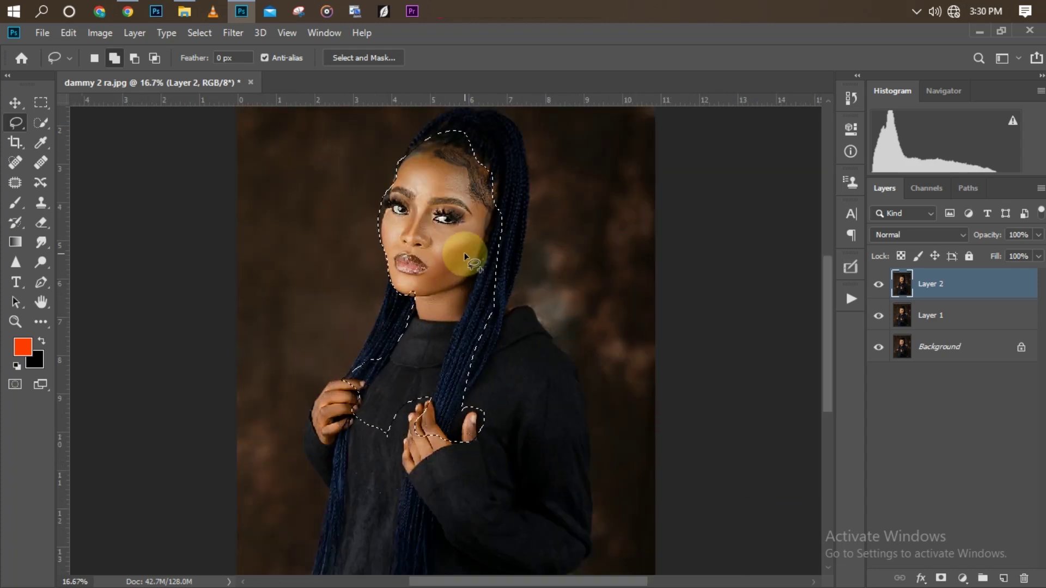
{"action": "left_click", "coordinate": [134, 58]}
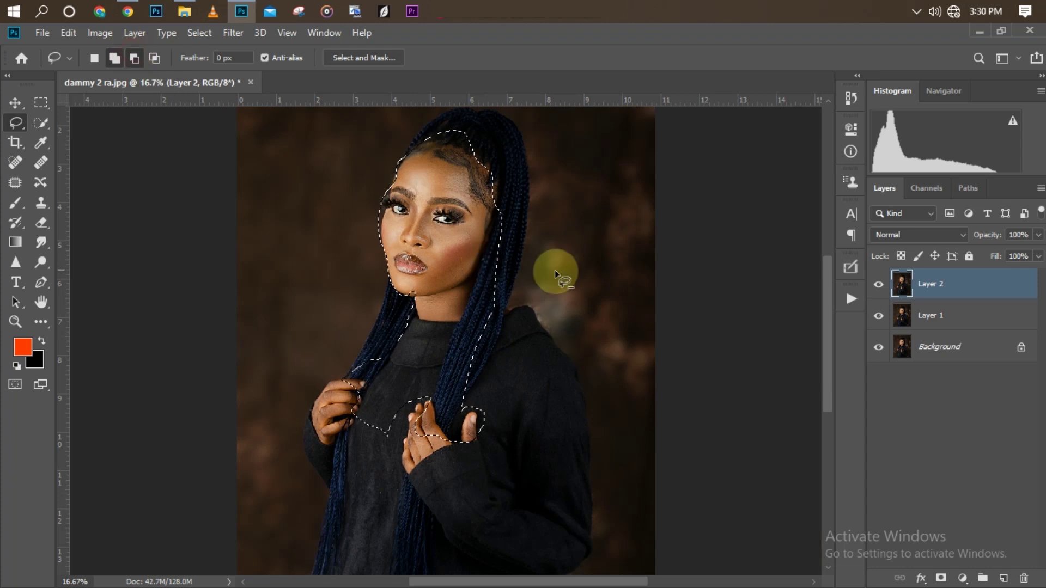
{"action": "mouse_move", "coordinate": [502, 214]}
{"action": "left_mouse_down"}
{"action": "mouse_move", "coordinate": [479, 263]}
{"action": "mouse_move", "coordinate": [462, 378]}
{"action": "mouse_move", "coordinate": [485, 393]}
{"action": "mouse_move", "coordinate": [560, 355]}
{"action": "left_mouse_up"}
{"action": "key", "text": "ctrl+minus"}
{"action": "key", "text": "ctrl+minus"}
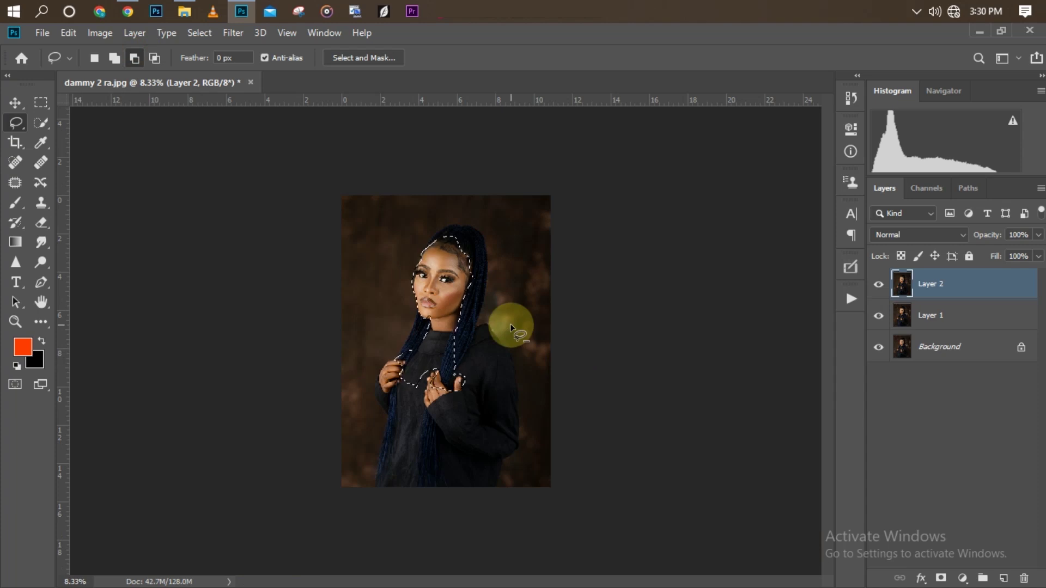
{"action": "key", "text": "ctrl+shift+i"}
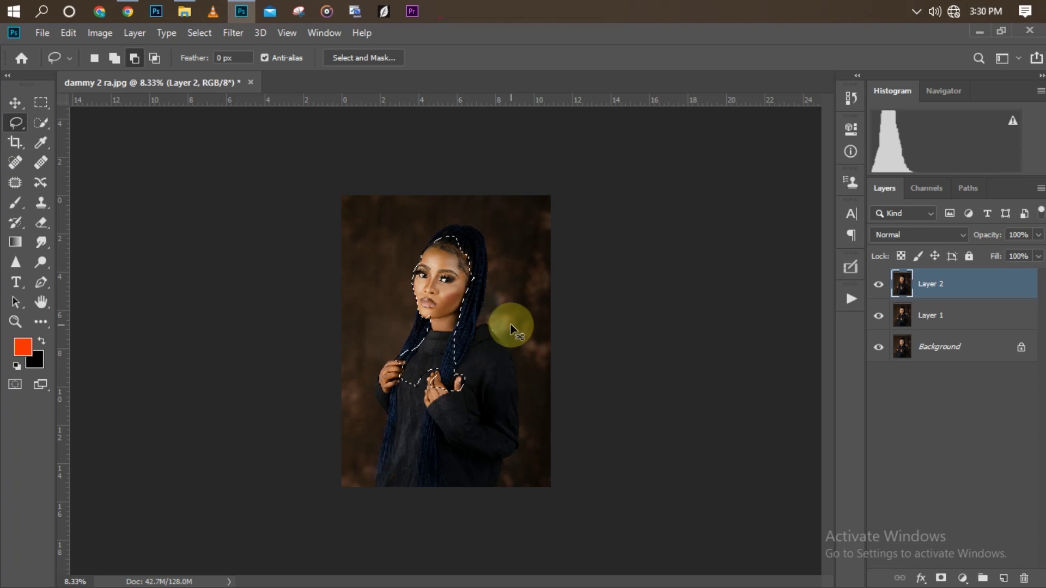
- Apply a Radial Blur with the Zoom method and amount 15 to the selected background
{"action": "left_click", "coordinate": [233, 34]}
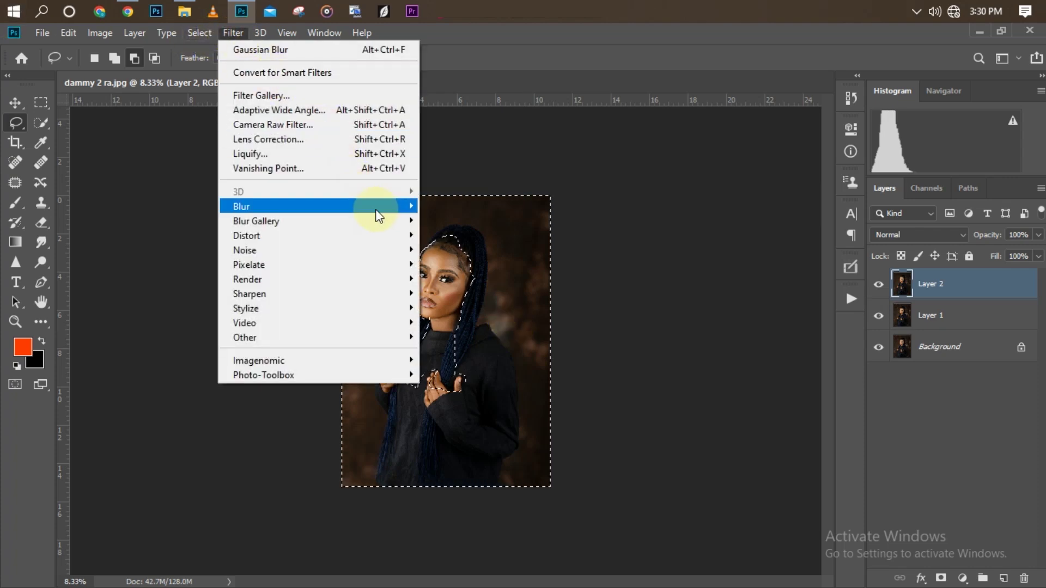
{"action": "mouse_move", "coordinate": [373, 206]}
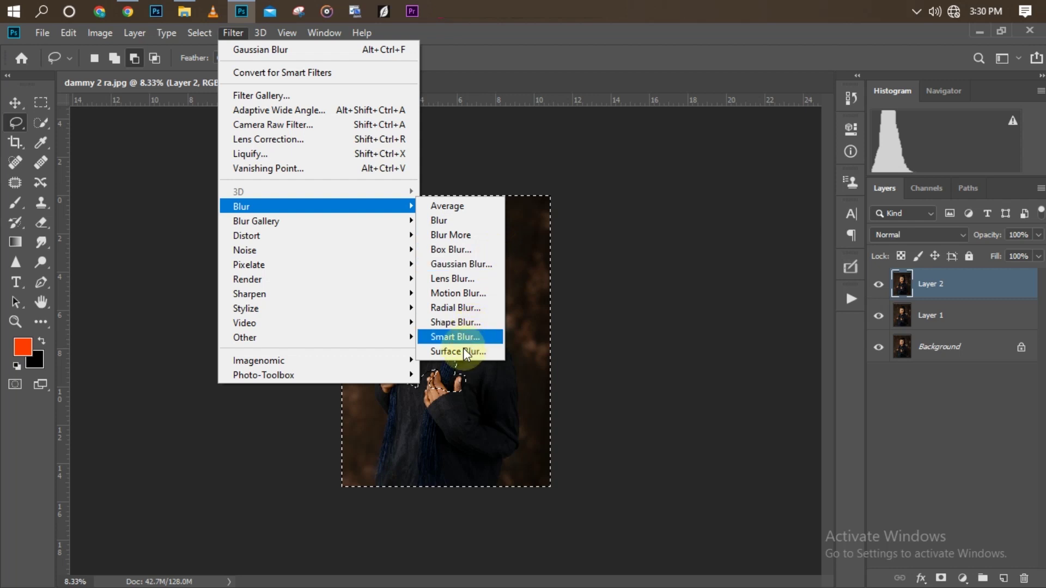
{"action": "left_click", "coordinate": [461, 307]}
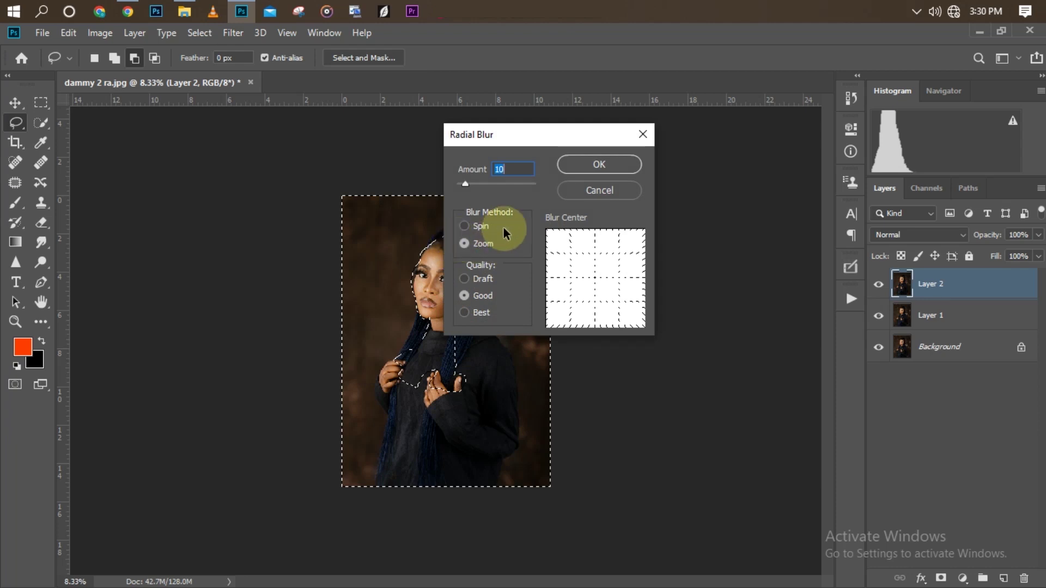
{"action": "left_click", "coordinate": [488, 228]}
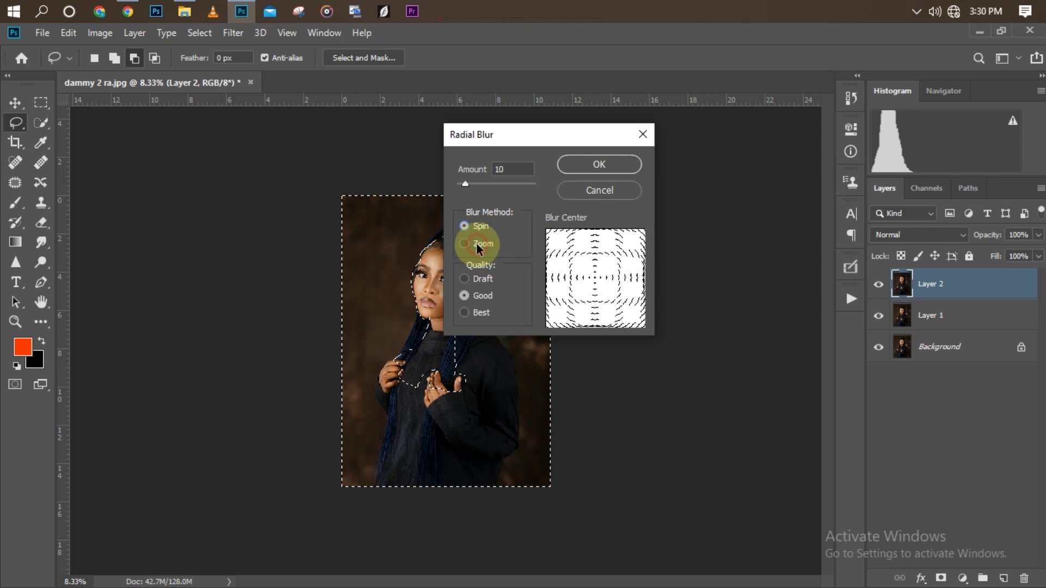
{"action": "left_click", "coordinate": [477, 243]}
{"action": "double_click", "coordinate": [517, 169]}
{"action": "type", "text": "15"}
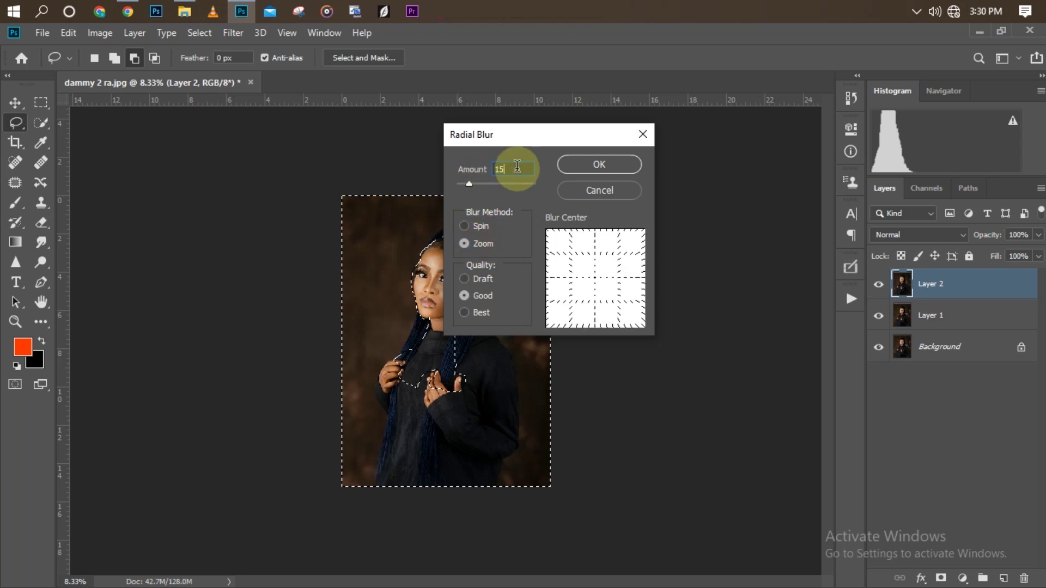
{"action": "left_click", "coordinate": [592, 166]}
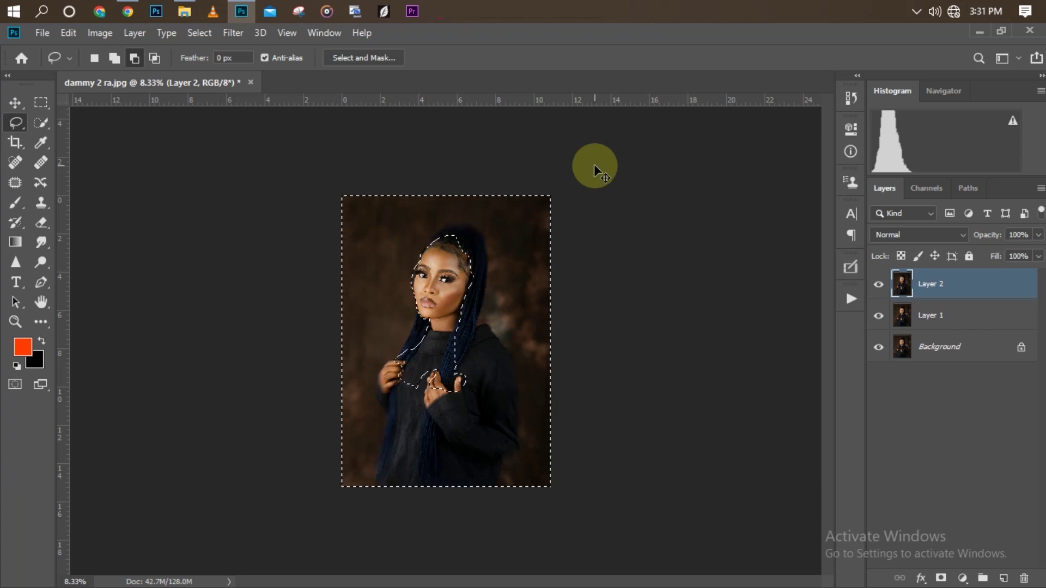
- Deselect with Ctrl+D and zoom in and out to inspect the blurred portrait
{"action": "key", "text": "ctrl+d"}
{"action": "key", "text": "ctrl+plus"}
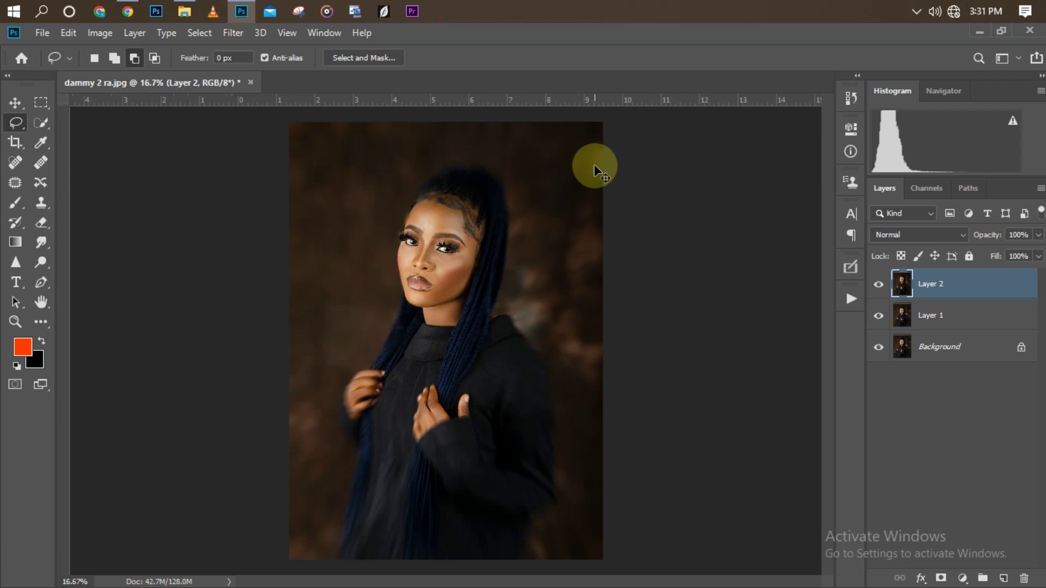
{"action": "key", "text": "ctrl+plus"}
{"action": "key", "text": "ctrl+minus"}
{"action": "key", "text": "ctrl+minus"}
{"action": "key", "text": "ctrl+minus"}
{"action": "key", "text": "ctrl+plus"}
{"action": "key", "text": "ctrl+plus"}
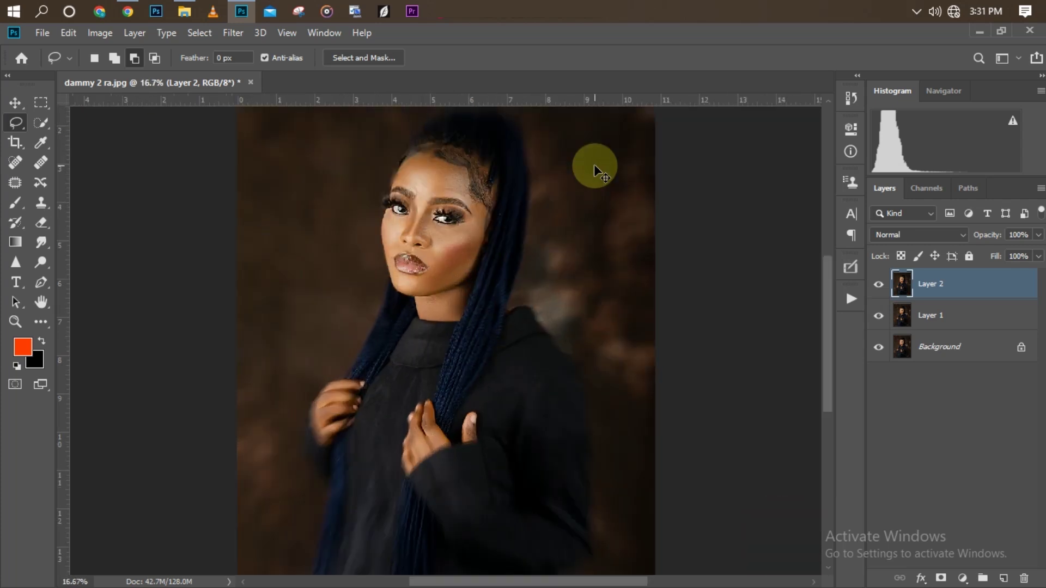
{"action": "key", "text": "ctrl+minus"}
{"action": "key", "text": "ctrl+minus"}
{"action": "key", "text": "ctrl+plus"}
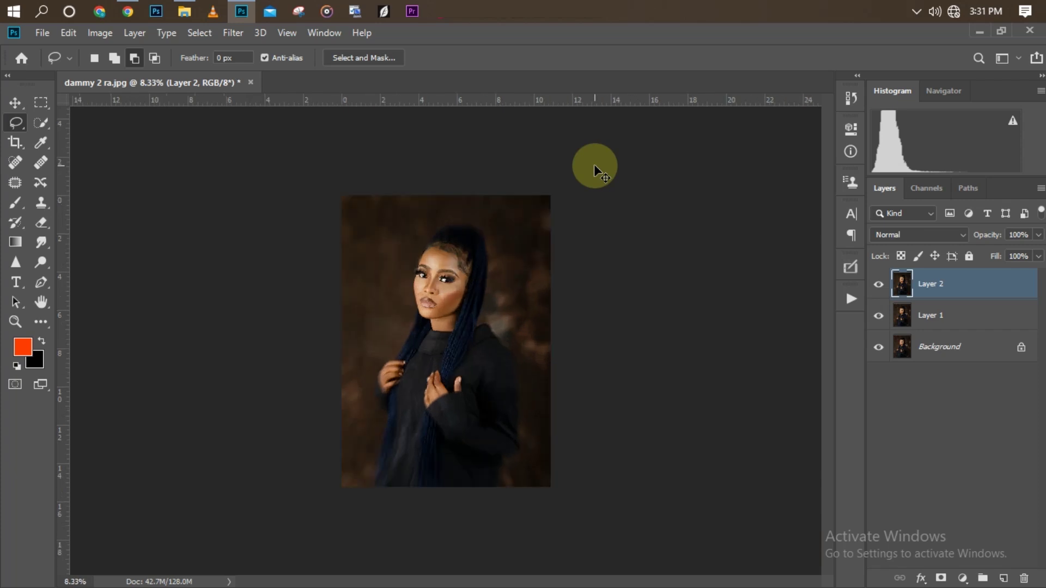
{"action": "key", "text": "ctrl+plus"}
{"action": "key", "text": "ctrl+minus"}
{"action": "key", "text": "ctrl+minus"}
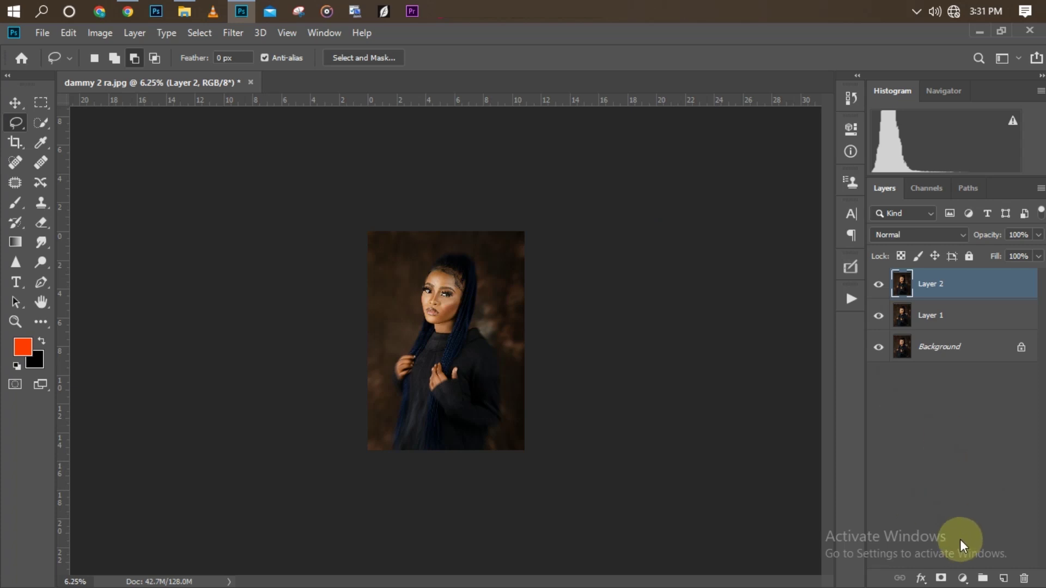
- Add a Color Lookup adjustment layer using the chocolate color.CUBE 3DLUT file and check the graded photo
{"action": "left_click", "coordinate": [963, 579]}
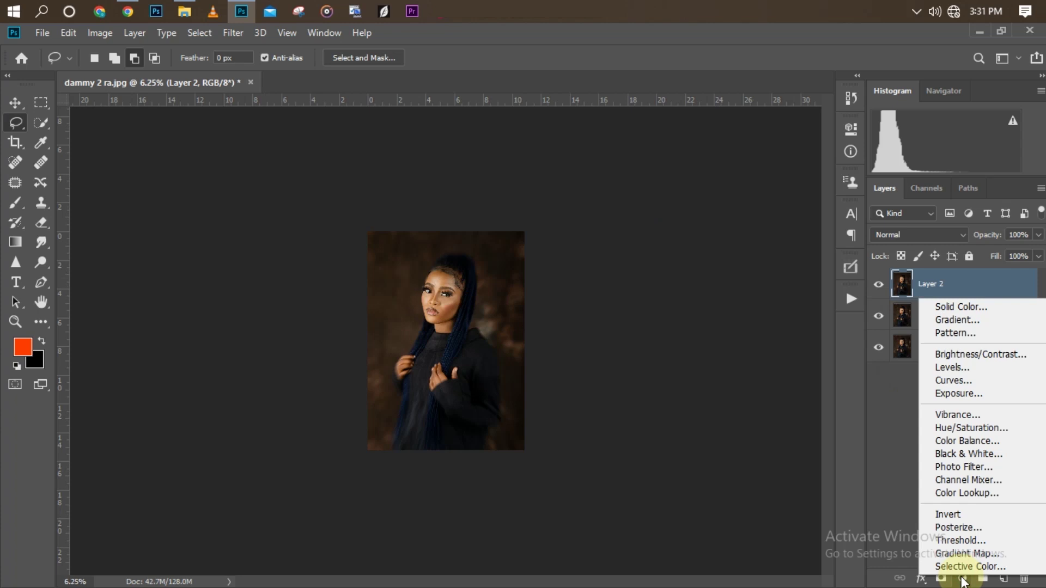
{"action": "left_click", "coordinate": [949, 497]}
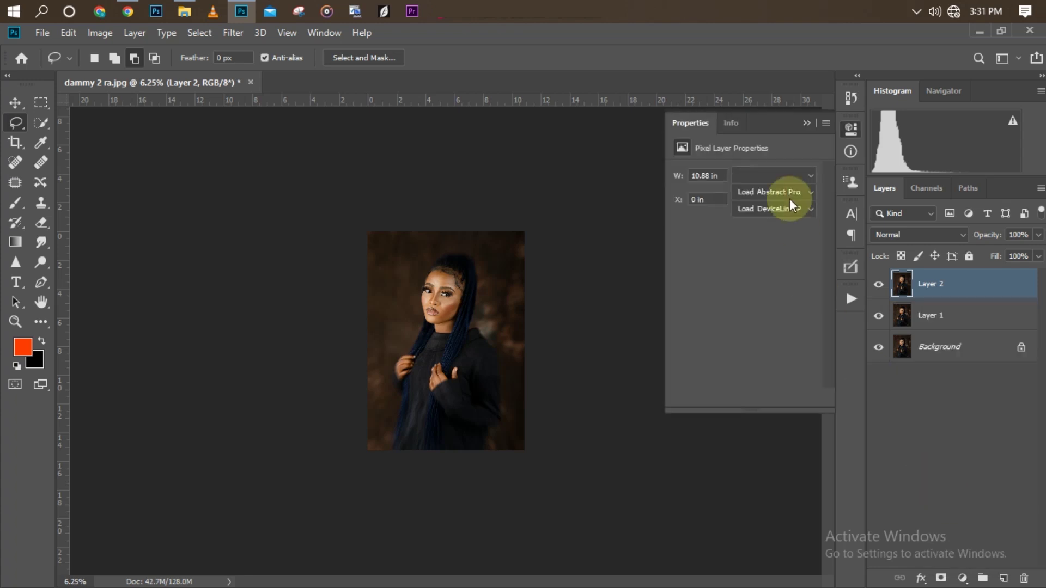
{"action": "left_click", "coordinate": [787, 175]}
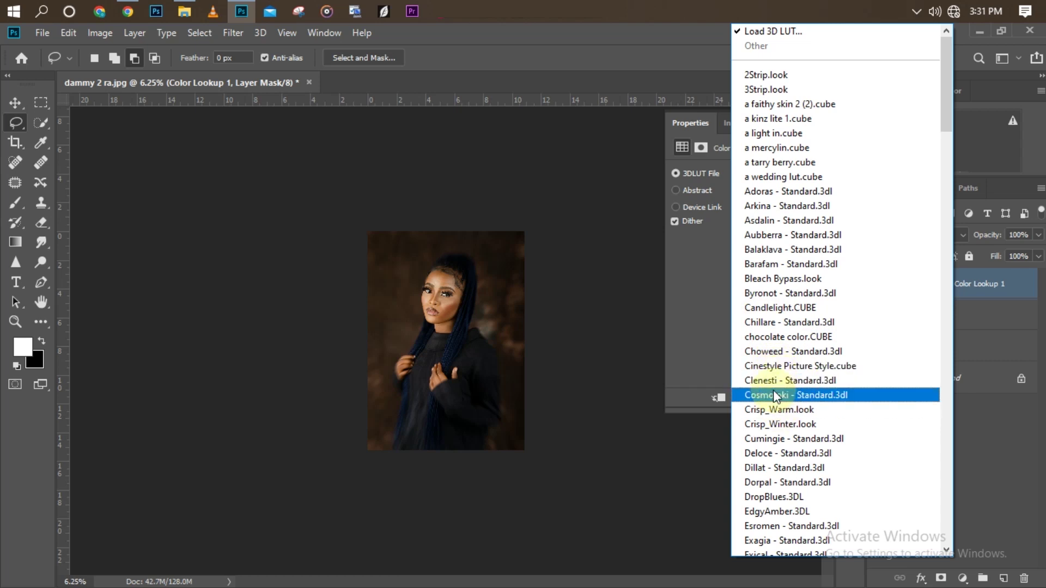
{"action": "left_click", "coordinate": [761, 338]}
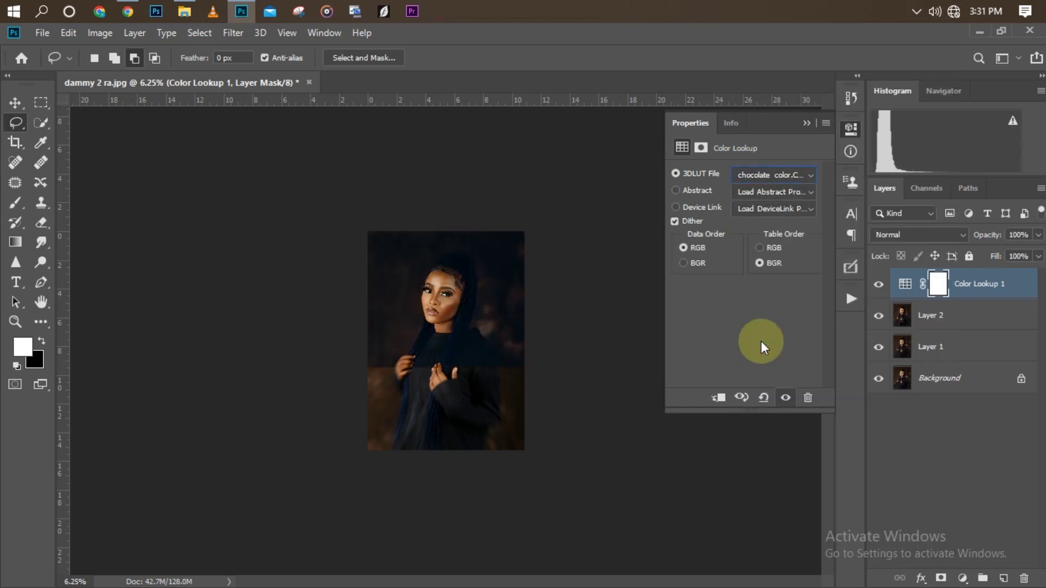
{"action": "key", "text": "ctrl+plus"}
{"action": "key", "text": "ctrl+plus"}
{"action": "key", "text": "ctrl+plus"}
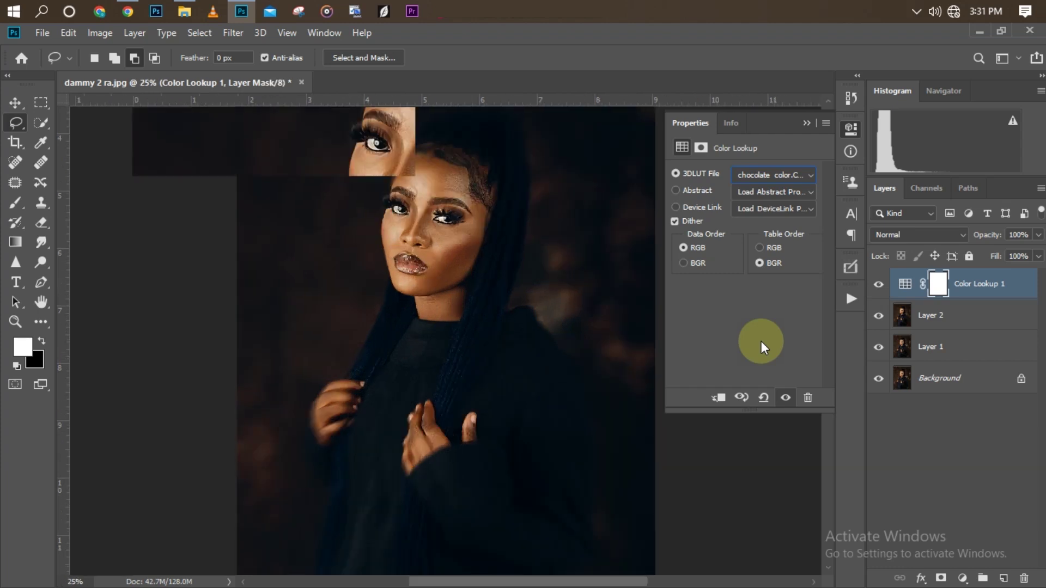
{"action": "key", "text": "ctrl+minus"}
{"action": "key", "text": "ctrl+minus"}
{"action": "key", "text": "ctrl+minus"}
{"action": "key", "text": "ctrl+minus"}
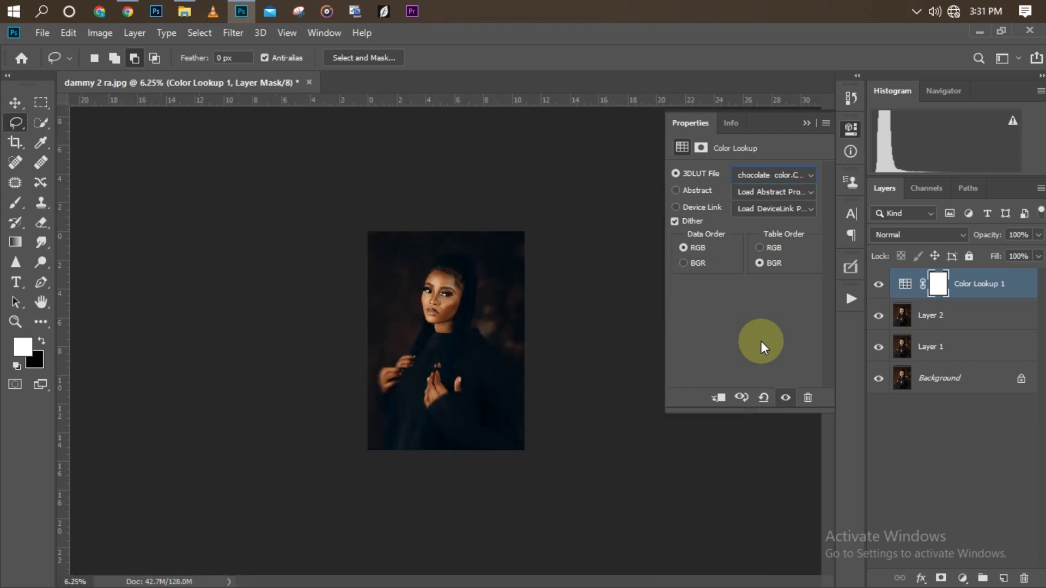
{"action": "key", "text": "ctrl+plus"}
{"action": "key", "text": "ctrl+plus"}
{"action": "key", "text": "ctrl+plus"}
{"action": "key", "text": "ctrl+minus"}
{"action": "key", "text": "ctrl+minus"}
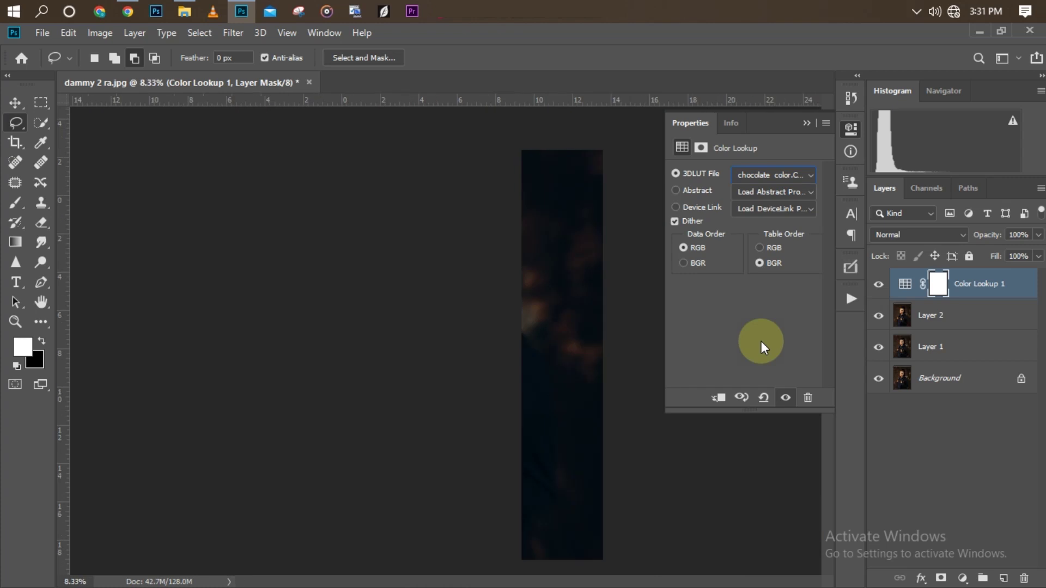